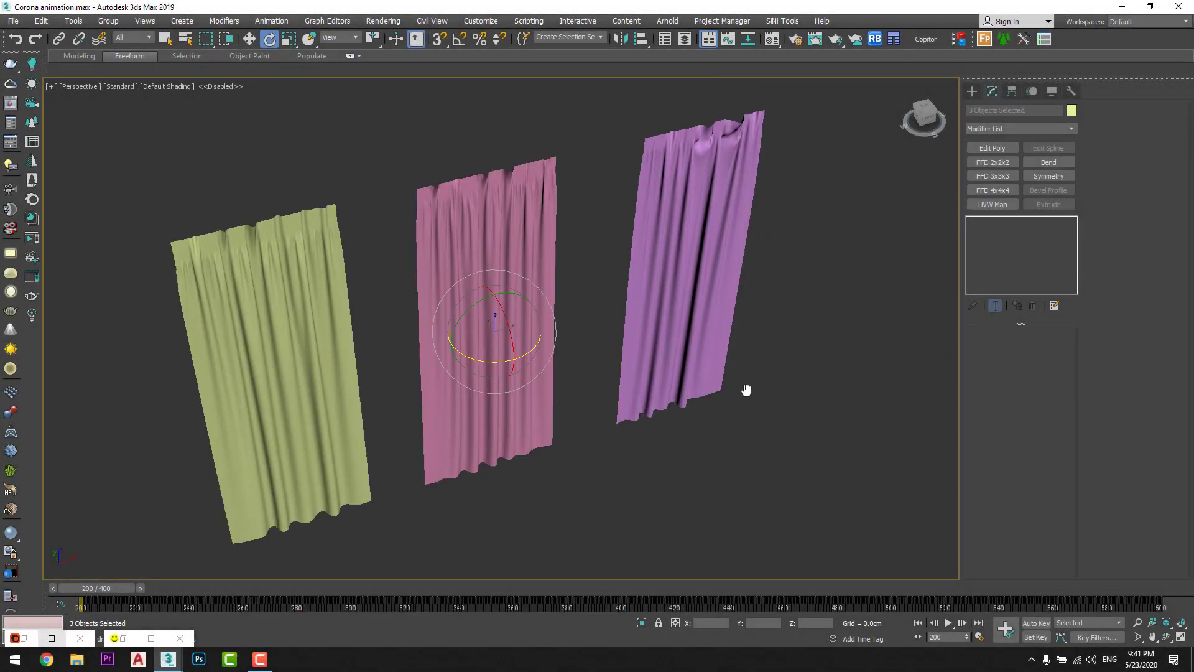
- Switch to Move, clear the curtain selection, and pan the viewport to center the curtains
{"action": "key", "text": "w"}
{"action": "left_click", "coordinate": [597, 485]}
{"action": "middle_click_drag", "start_coordinate": [528, 376], "coordinate": [580, 352]}
{"action": "middle_click_drag", "start_coordinate": [360, 321], "coordinate": [391, 378]}
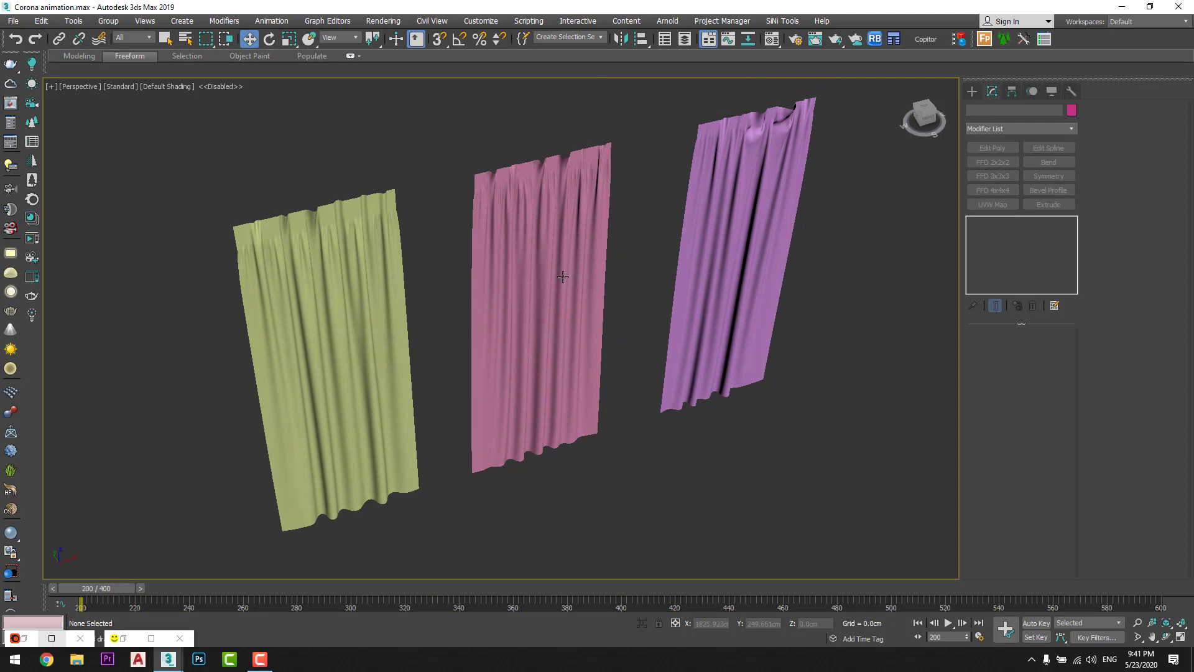
{"action": "middle_click_drag", "start_coordinate": [549, 349], "coordinate": [556, 354]}
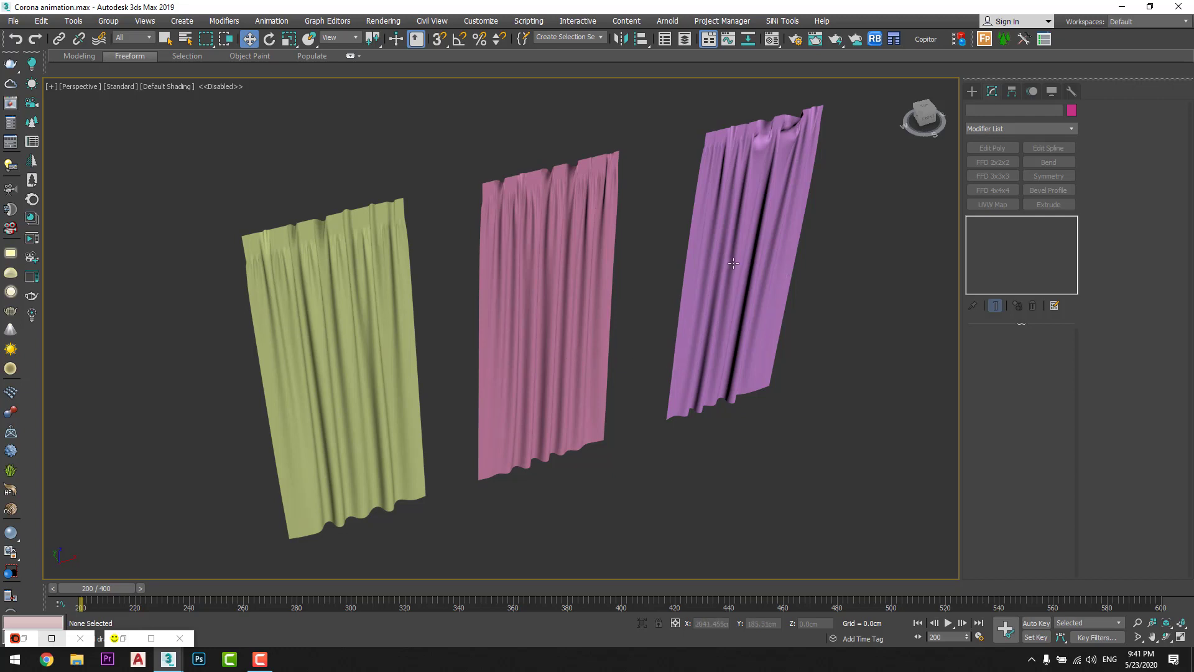
{"action": "middle_click_drag", "start_coordinate": [639, 267], "coordinate": [627, 264]}
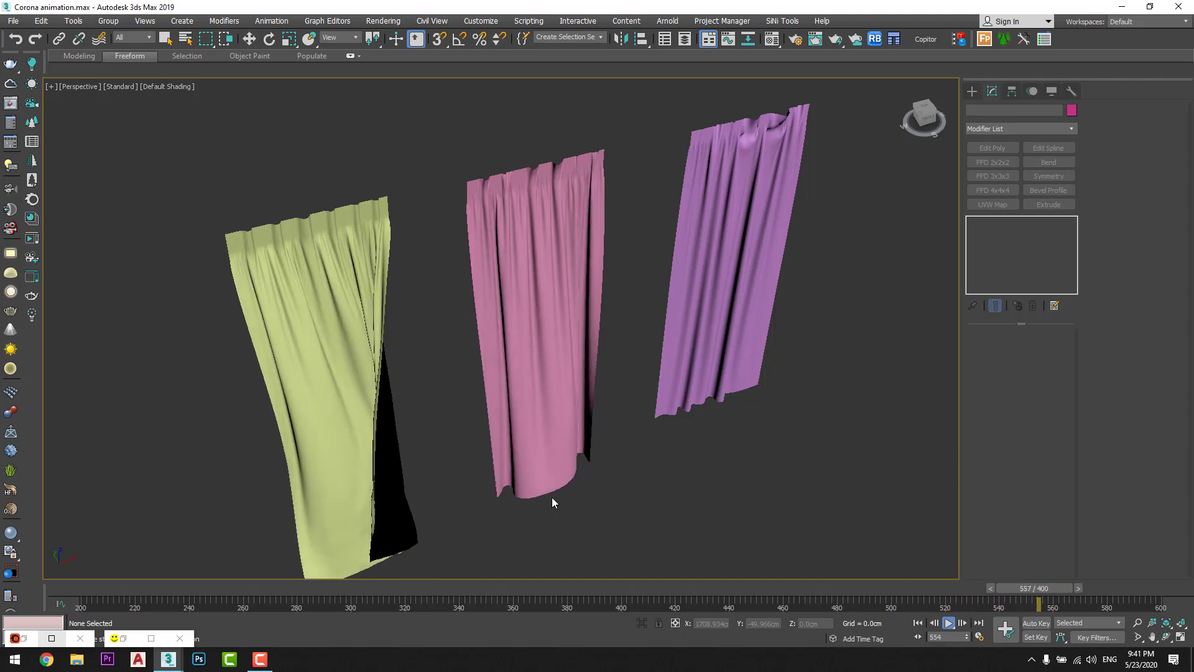
- Play the curtain animation and stop it at frame 332
{"action": "key", "text": "w"}
{"action": "key", "text": "d"}
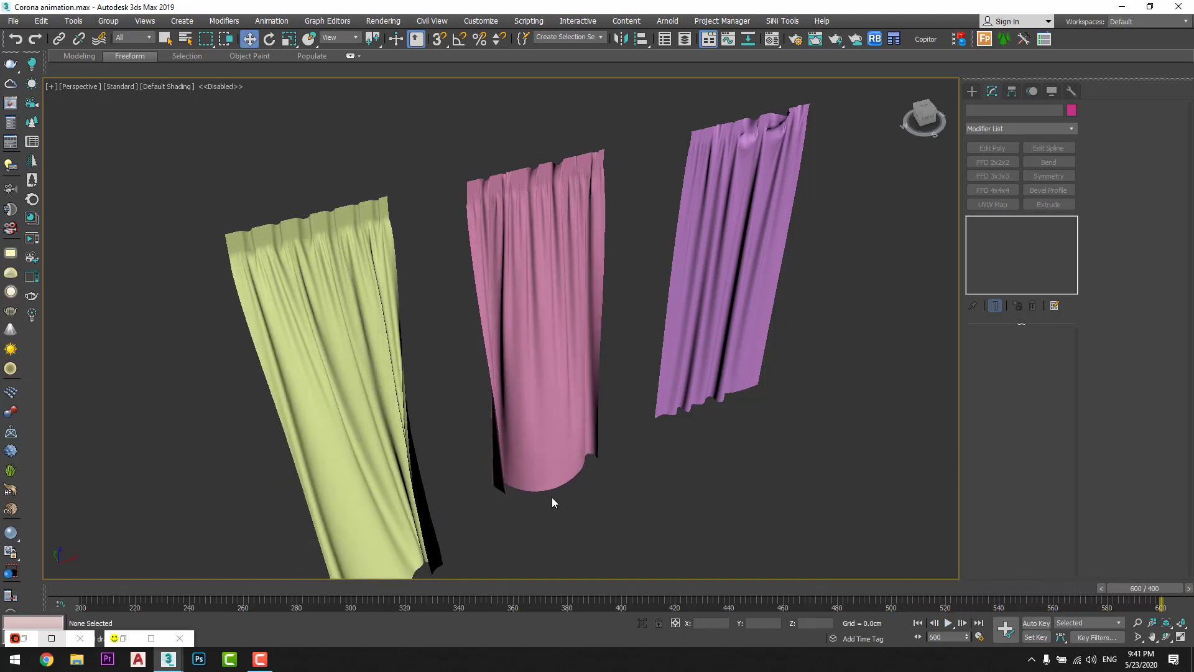
{"action": "left_click", "coordinate": [948, 623]}
{"action": "key", "text": "d"}
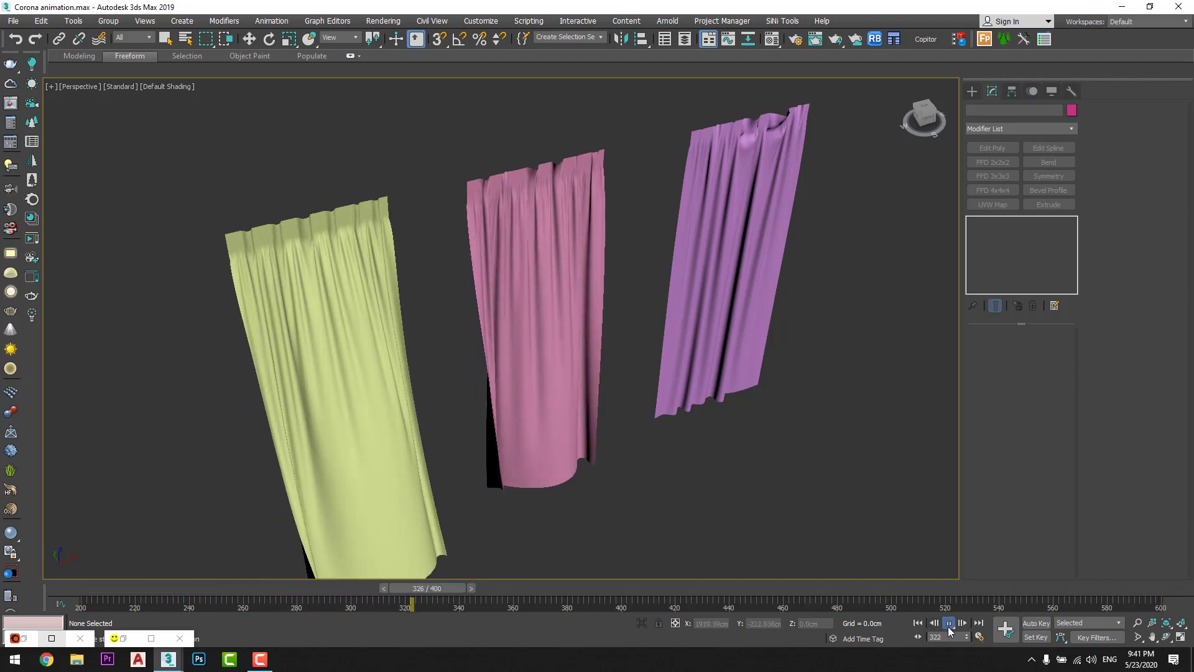
{"action": "key", "text": "slash"}
{"action": "key", "text": "d"}
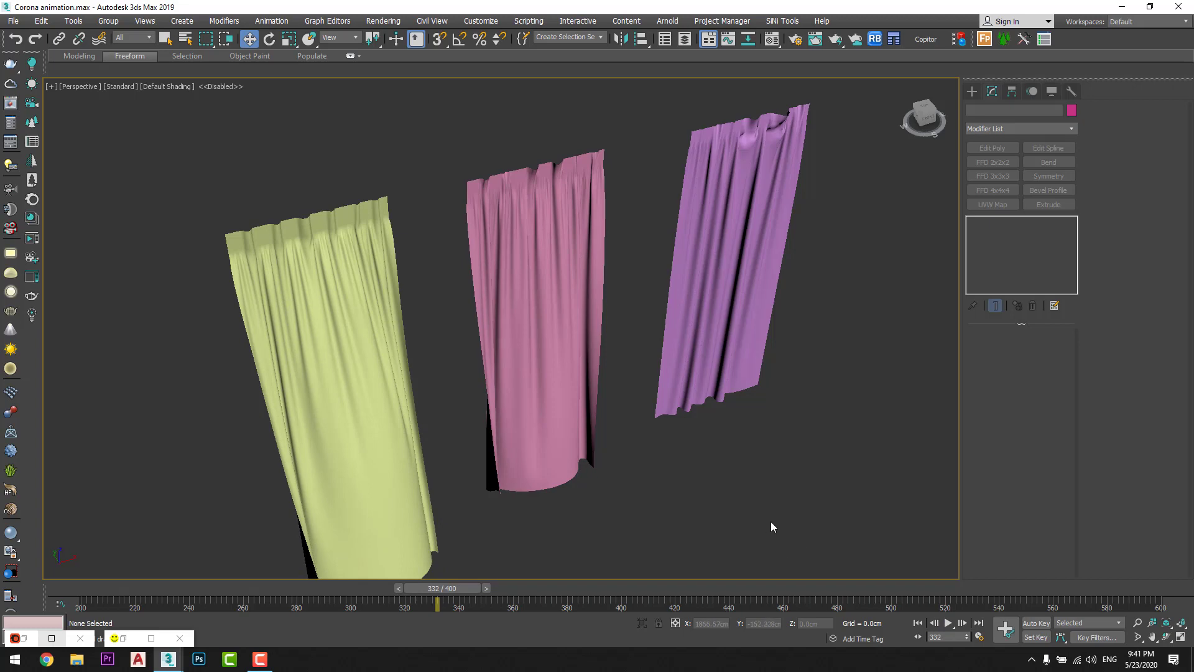
- Check the four-view layout, then zoom and orbit to see the whole bathroom
{"action": "key", "text": "alt+w"}
{"action": "key", "text": "alt+w"}
{"action": "scroll", "coordinate": [633, 409], "scroll_direction": "down", "scroll_amount": 10}
{"action": "mouse_move", "coordinate": [618, 431]}
{"action": "middle_mouse_down", "text": "alt"}
{"action": "mouse_move", "coordinate": [684, 348]}
{"action": "mouse_move", "coordinate": [516, 473]}
{"action": "mouse_move", "coordinate": [522, 491]}
{"action": "mouse_move", "coordinate": [498, 482]}
{"action": "mouse_move", "coordinate": [519, 473]}
{"action": "mouse_move", "coordinate": [501, 458]}
{"action": "mouse_move", "coordinate": [539, 474]}
{"action": "mouse_move", "coordinate": [567, 466]}
{"action": "mouse_move", "coordinate": [616, 421]}
{"action": "mouse_move", "coordinate": [573, 390]}
{"action": "mouse_move", "coordinate": [707, 389]}
{"action": "mouse_move", "coordinate": [678, 432]}
{"action": "mouse_move", "coordinate": [628, 410]}
{"action": "middle_mouse_up", "text": "alt"}
{"action": "scroll", "coordinate": [505, 442], "scroll_direction": "up", "scroll_amount": 8}
{"action": "scroll", "coordinate": [505, 441], "scroll_direction": "down", "scroll_amount": 5}
{"action": "scroll", "coordinate": [517, 473], "scroll_direction": "up", "scroll_amount": 6}
{"action": "scroll", "coordinate": [519, 473], "scroll_direction": "up", "scroll_amount": 4}
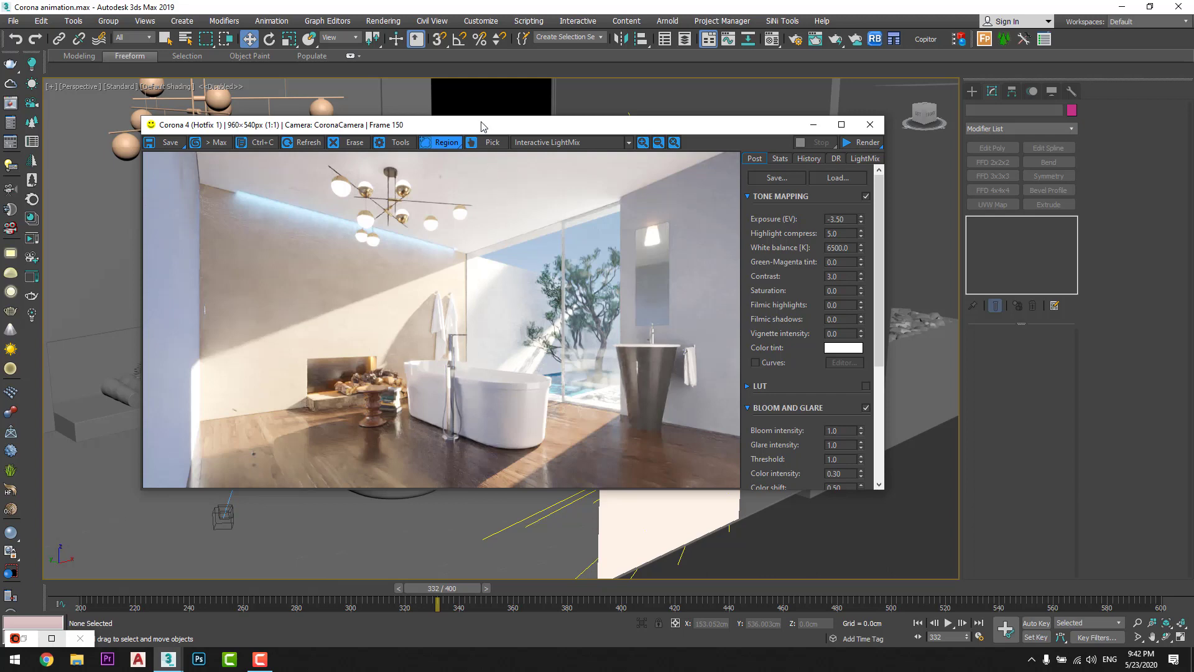
- Minimize the render window and orbit to a wide exterior view of the scene
{"action": "left_click_drag", "start_coordinate": [479, 127], "coordinate": [468, 136]}
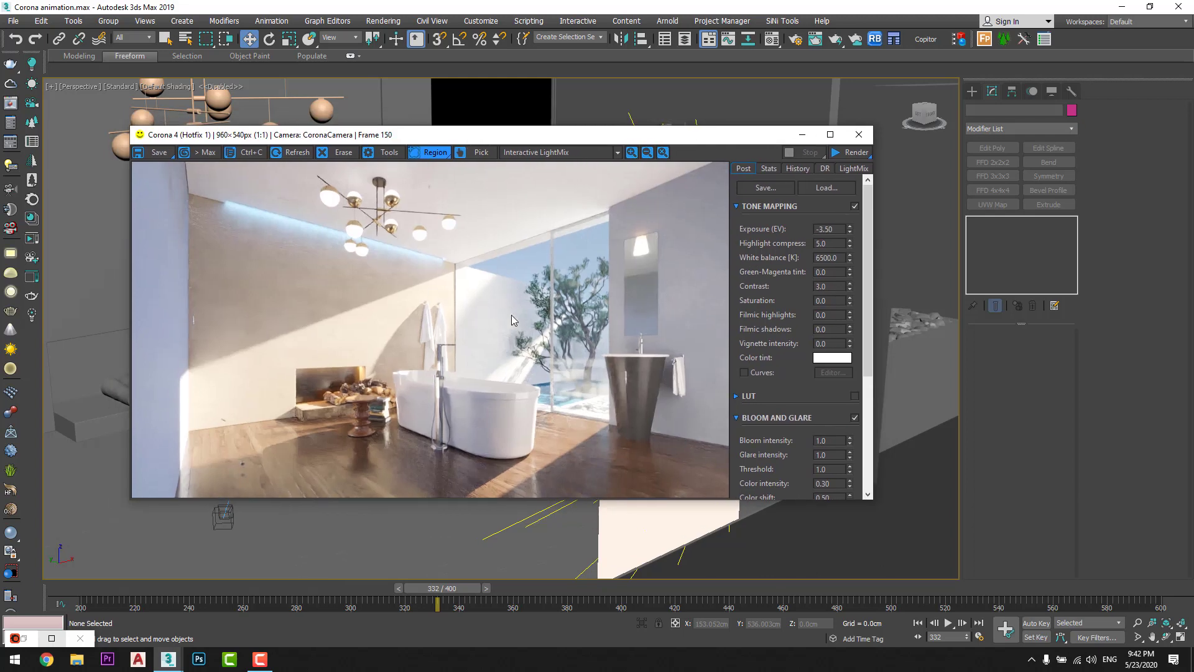
{"action": "left_click", "coordinate": [801, 135]}
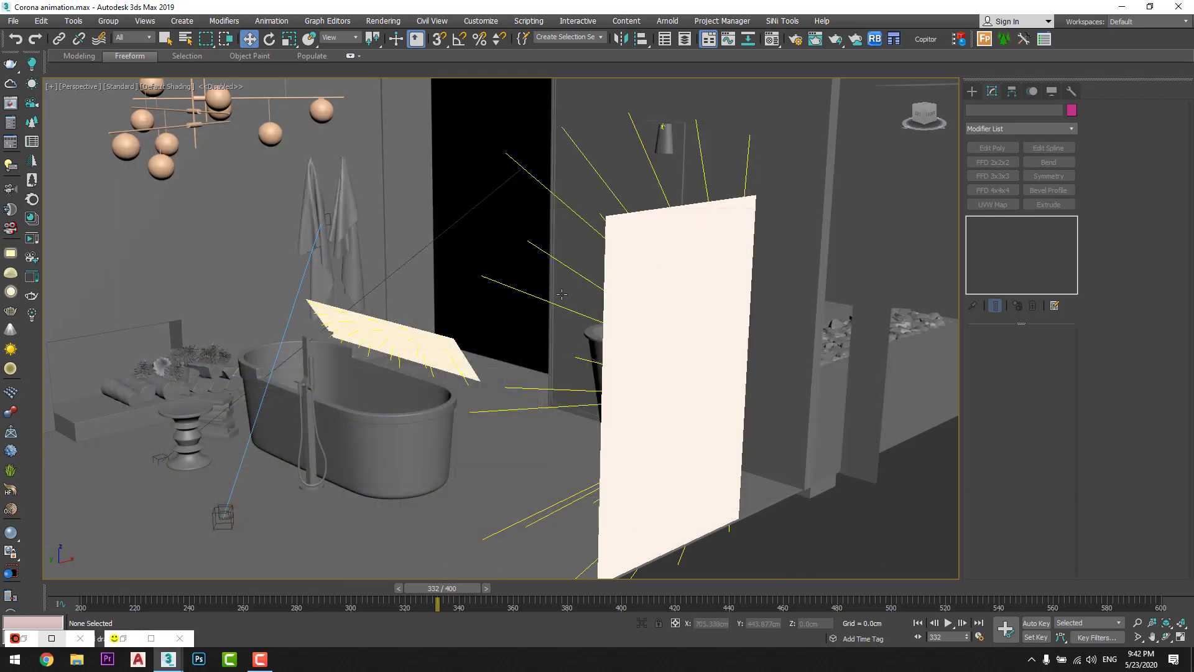
{"action": "scroll", "coordinate": [583, 351], "scroll_direction": "down", "scroll_amount": 5}
{"action": "middle_click_drag", "start_coordinate": [628, 348], "coordinate": [810, 381], "text": "alt"}
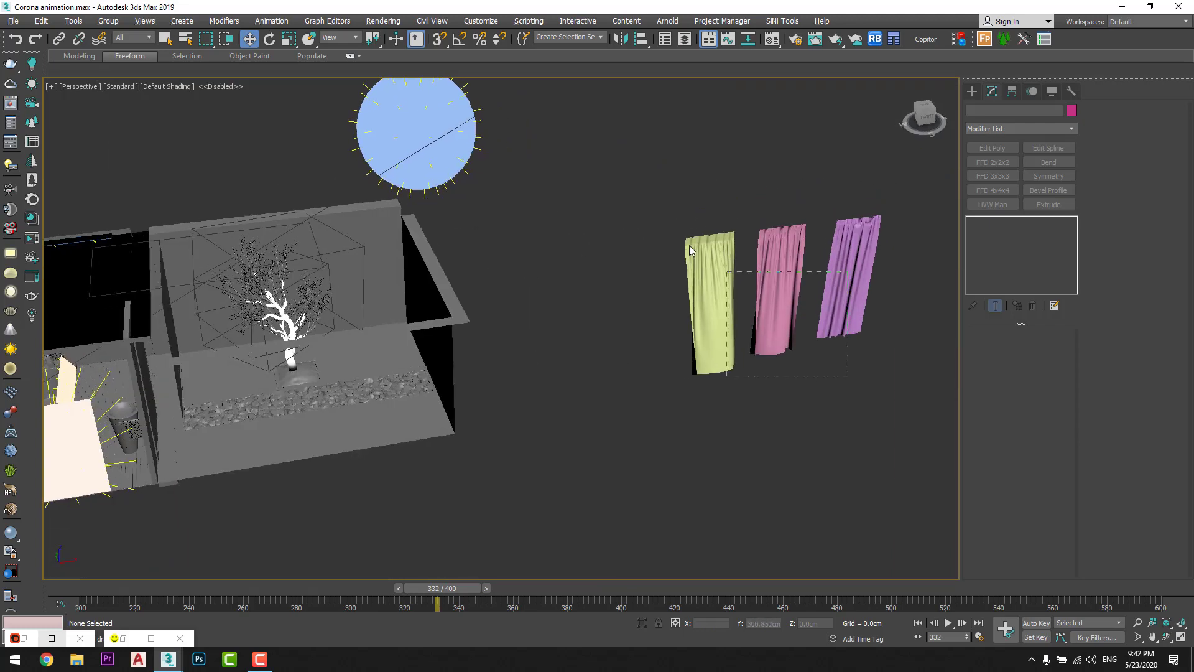
- Select all three curtains, try a rotation, and undo it
{"action": "left_click_drag", "start_coordinate": [687, 245], "coordinate": [687, 246]}
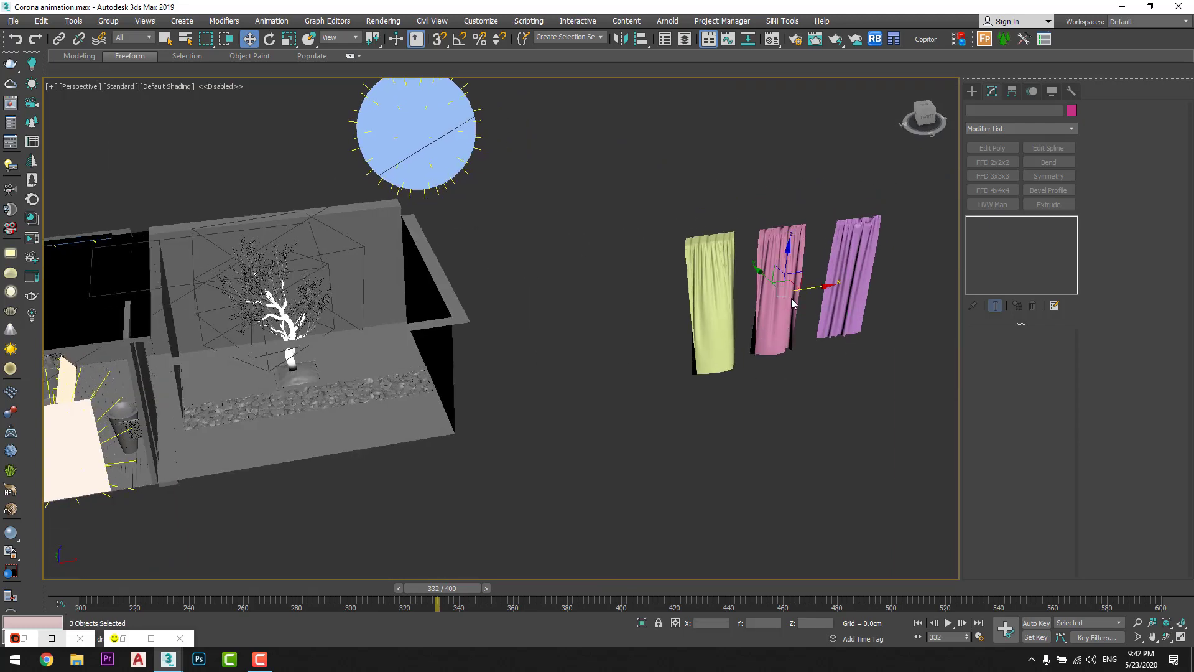
{"action": "key", "text": "e"}
{"action": "left_click_drag", "start_coordinate": [793, 299], "coordinate": [784, 348]}
{"action": "key", "text": "a"}
{"action": "key", "text": "ctrl+z"}
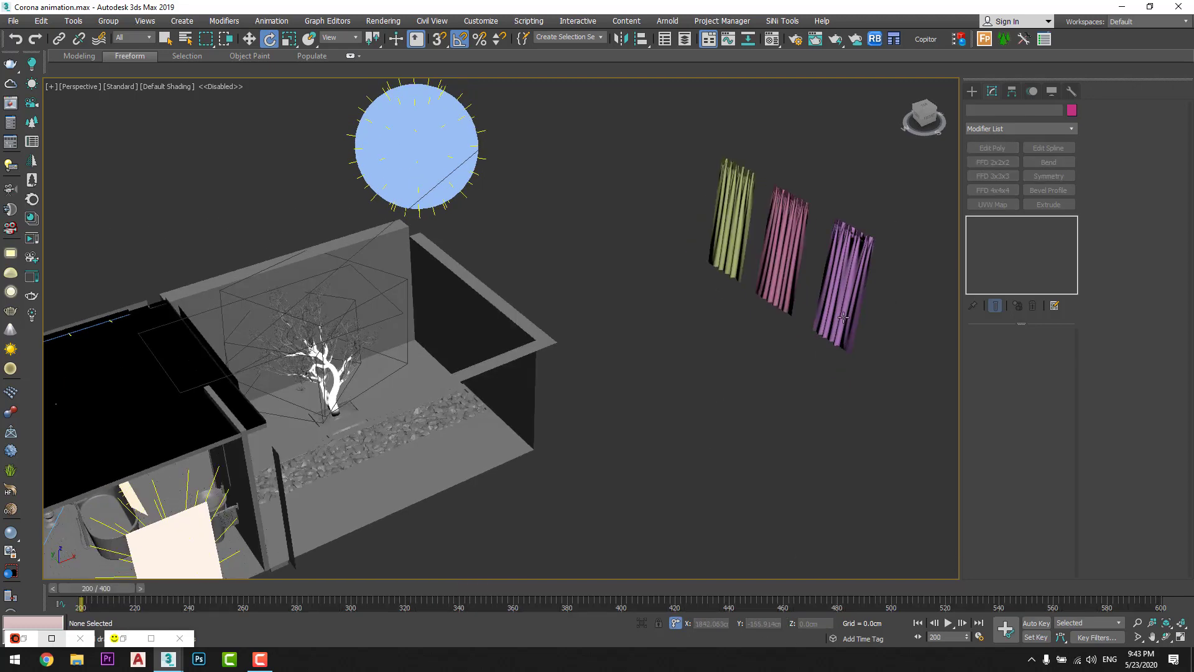
- Move the purple curtain into the house beside the tree
{"action": "left_click", "coordinate": [843, 317]}
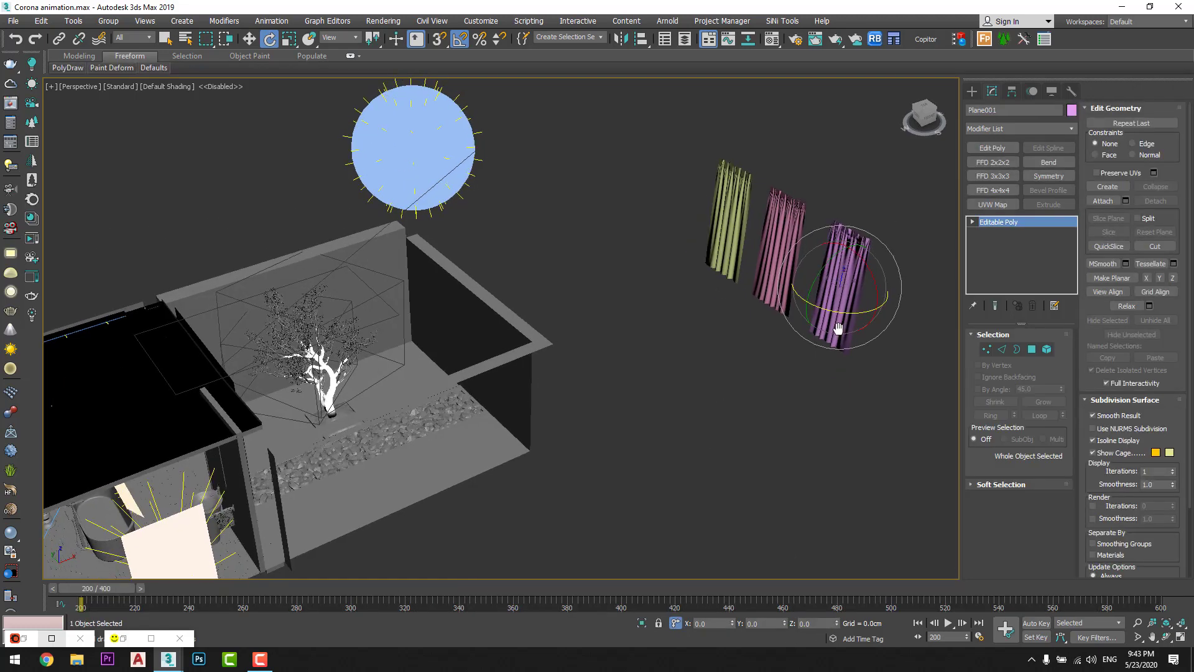
{"action": "key", "text": "w"}
{"action": "left_click_drag", "start_coordinate": [863, 279], "coordinate": [259, 492]}
{"action": "middle_click_drag", "start_coordinate": [258, 491], "coordinate": [429, 395], "text": "alt"}
- Compare with the bathroom render, then move the green curtain down into the house
{"action": "left_click", "coordinate": [29, 289]}
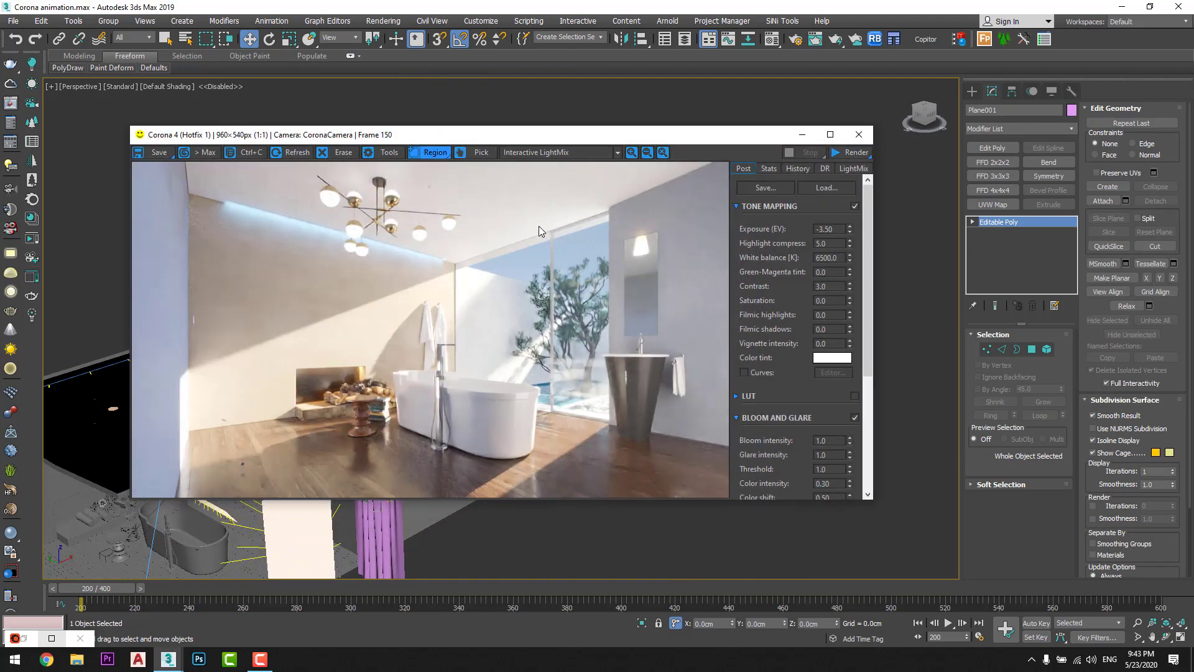
{"action": "left_click", "coordinate": [858, 135]}
{"action": "mouse_move", "coordinate": [746, 280]}
{"action": "middle_mouse_down", "text": "alt"}
{"action": "mouse_move", "coordinate": [653, 348]}
{"action": "mouse_move", "coordinate": [592, 429]}
{"action": "mouse_move", "coordinate": [578, 410]}
{"action": "mouse_move", "coordinate": [609, 386]}
{"action": "mouse_move", "coordinate": [550, 377]}
{"action": "mouse_move", "coordinate": [608, 335]}
{"action": "middle_mouse_up", "text": "alt"}
{"action": "key", "text": "t"}
{"action": "key", "text": "shift+z"}
{"action": "scroll", "coordinate": [579, 349], "scroll_direction": "down", "scroll_amount": 10}
{"action": "scroll", "coordinate": [635, 307], "scroll_direction": "up", "scroll_amount": 2}
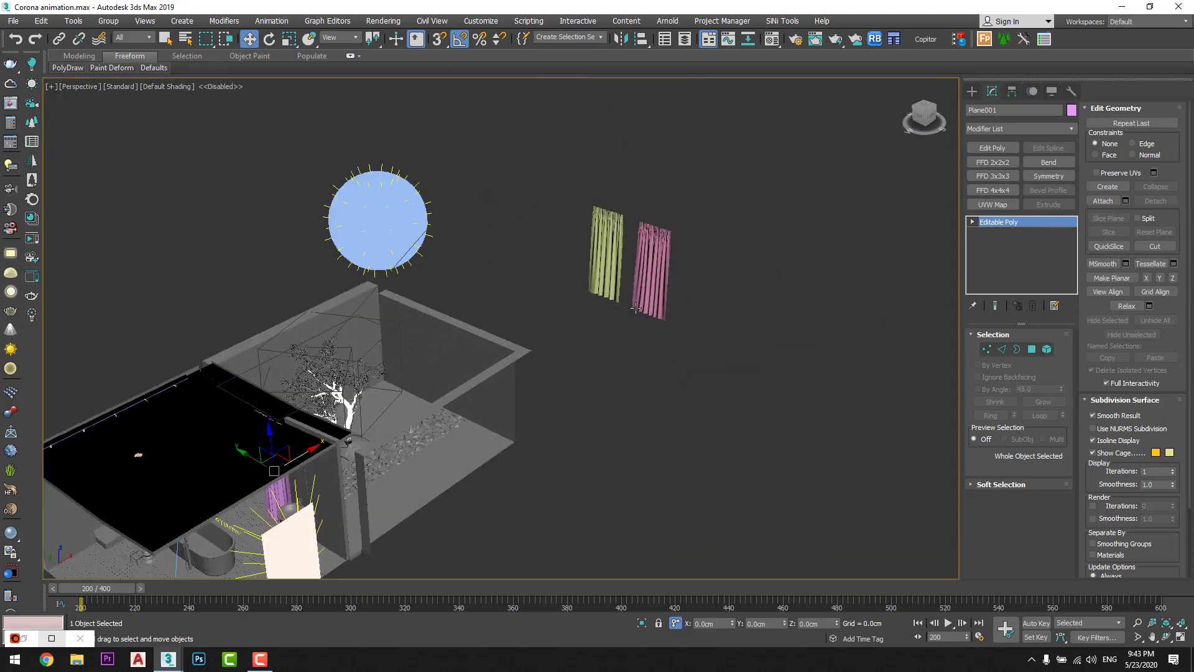
{"action": "left_click", "coordinate": [604, 283]}
{"action": "left_click_drag", "start_coordinate": [548, 319], "coordinate": [285, 503]}
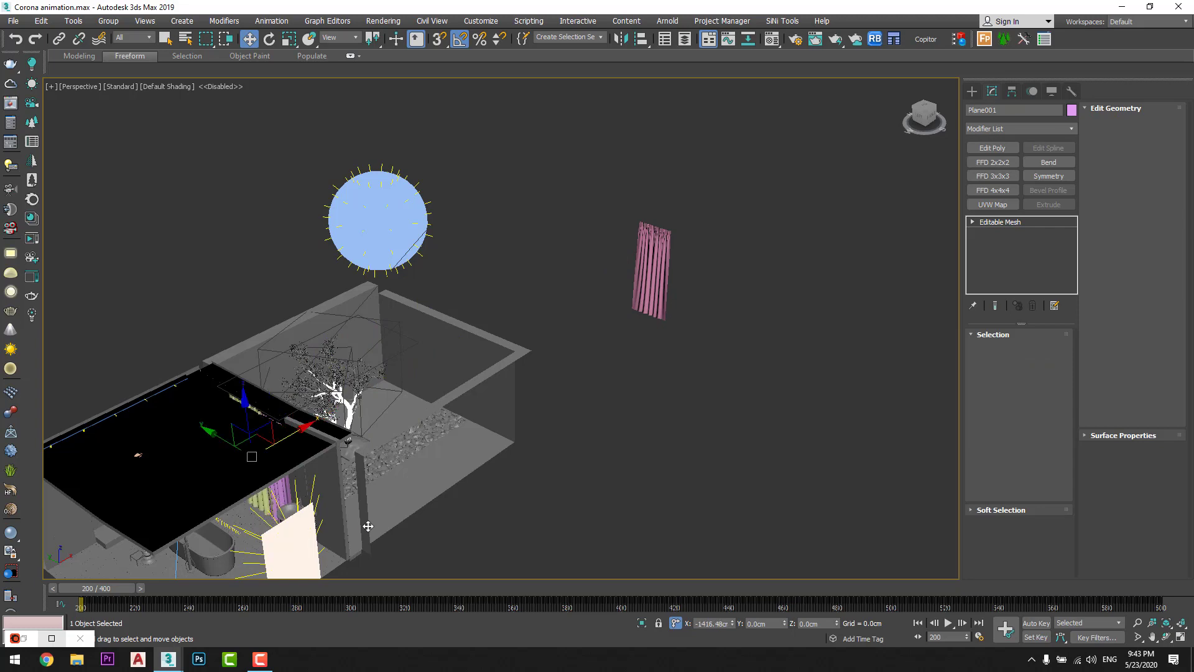
- Maximize the Top view and select the wavy curtain plane
{"action": "key", "text": "z"}
{"action": "key", "text": "alt+w"}
{"action": "left_click", "coordinate": [311, 186]}
{"action": "key", "text": "alt+w"}
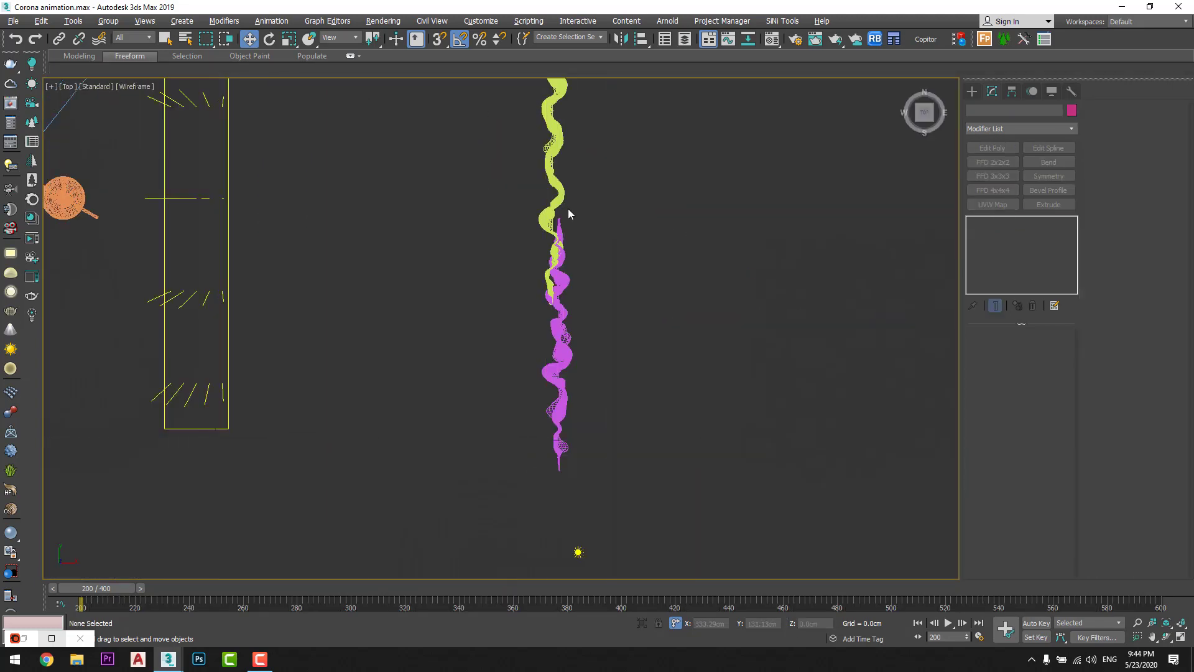
{"action": "left_click", "coordinate": [560, 202]}
{"action": "middle_click_drag", "start_coordinate": [560, 202], "coordinate": [549, 330]}
- Scale the curtain plane, add TurboSmooth, and move it onto the curtain line
{"action": "key", "text": "r"}
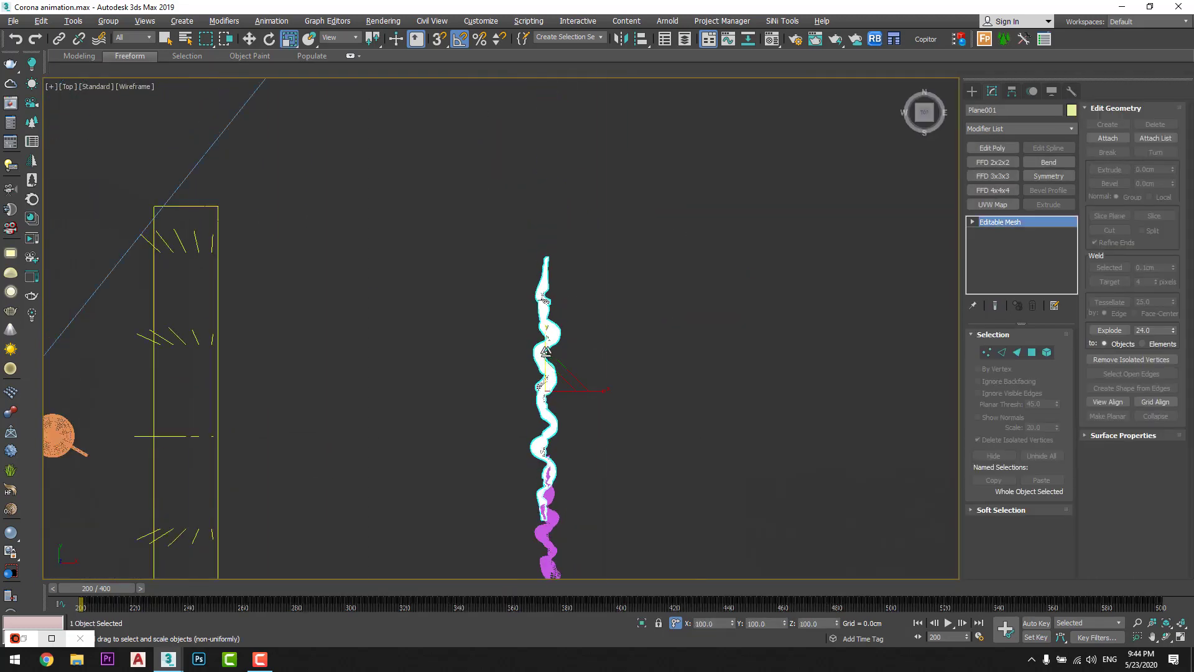
{"action": "scroll", "coordinate": [718, 388], "scroll_direction": "down", "scroll_amount": 8}
{"action": "key", "text": "w"}
{"action": "key", "text": "ctrl+t"}
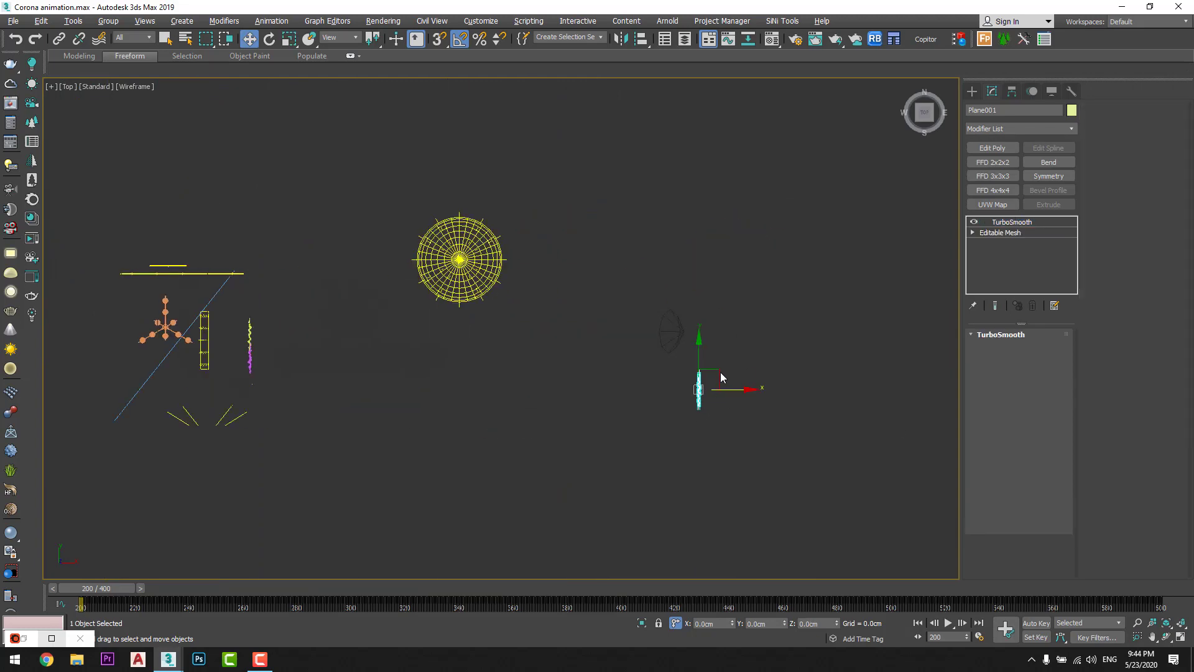
{"action": "left_click_drag", "start_coordinate": [720, 377], "coordinate": [286, 283]}
{"action": "key", "text": "z"}
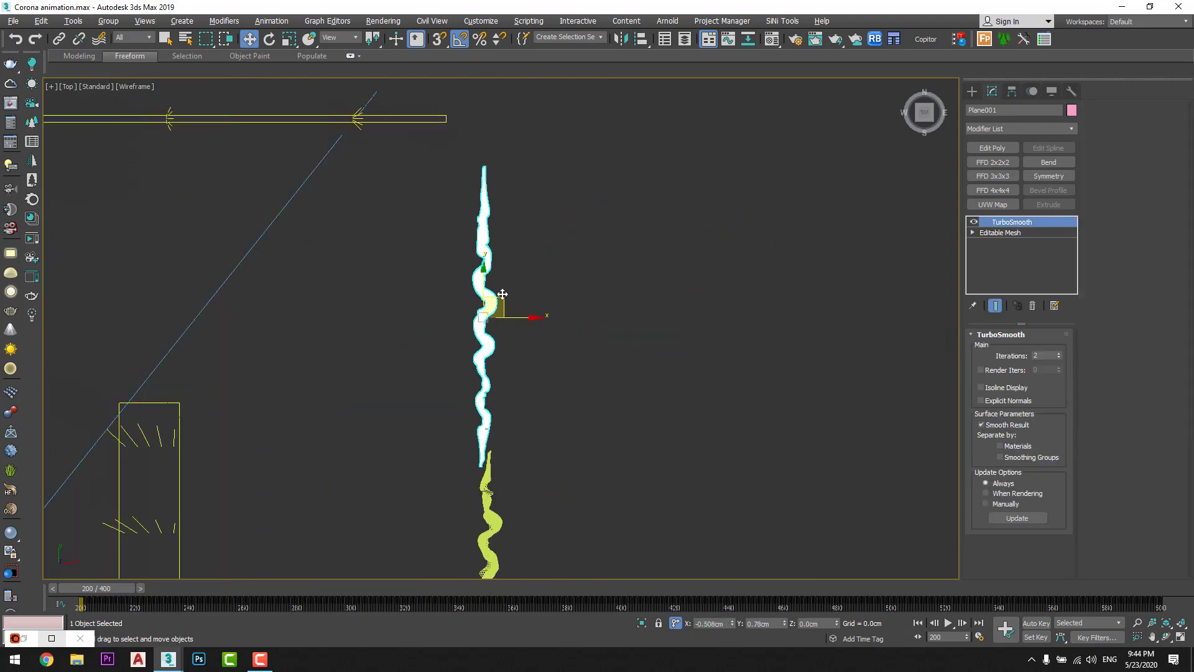
- Preview the curtain animation in the maximized CoronaCamera view, then return to frame 0
{"action": "key", "text": "alt+w"}
{"action": "key", "text": "alt+w"}
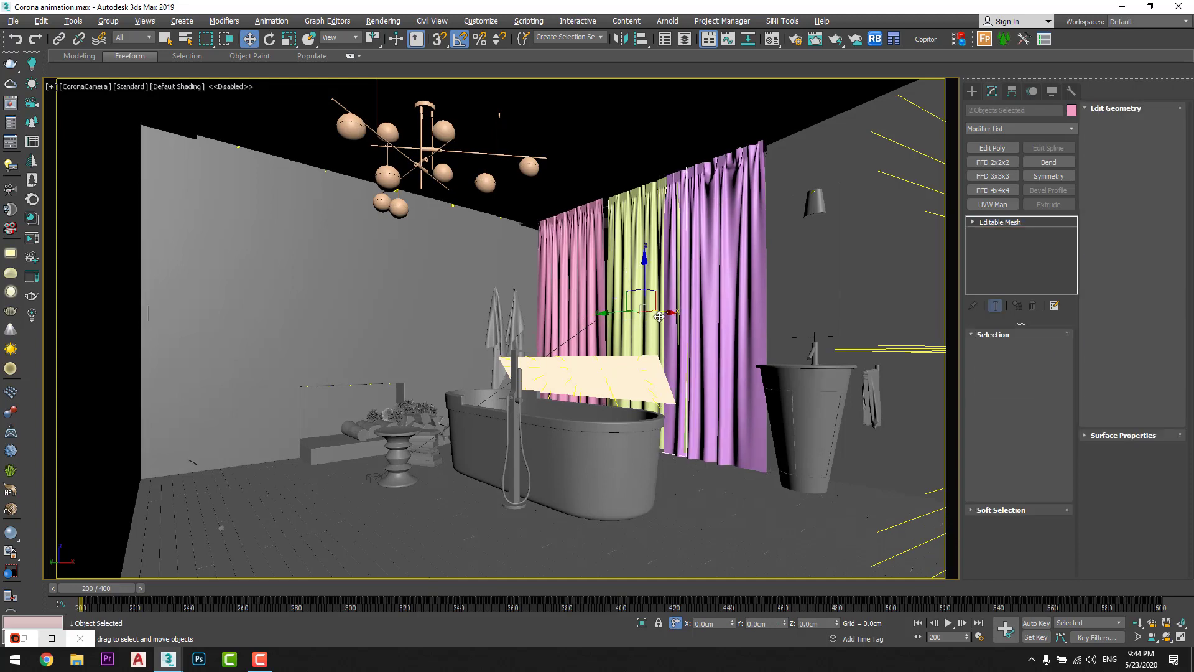
{"action": "key", "text": "alt+w"}
{"action": "key", "text": "alt+w"}
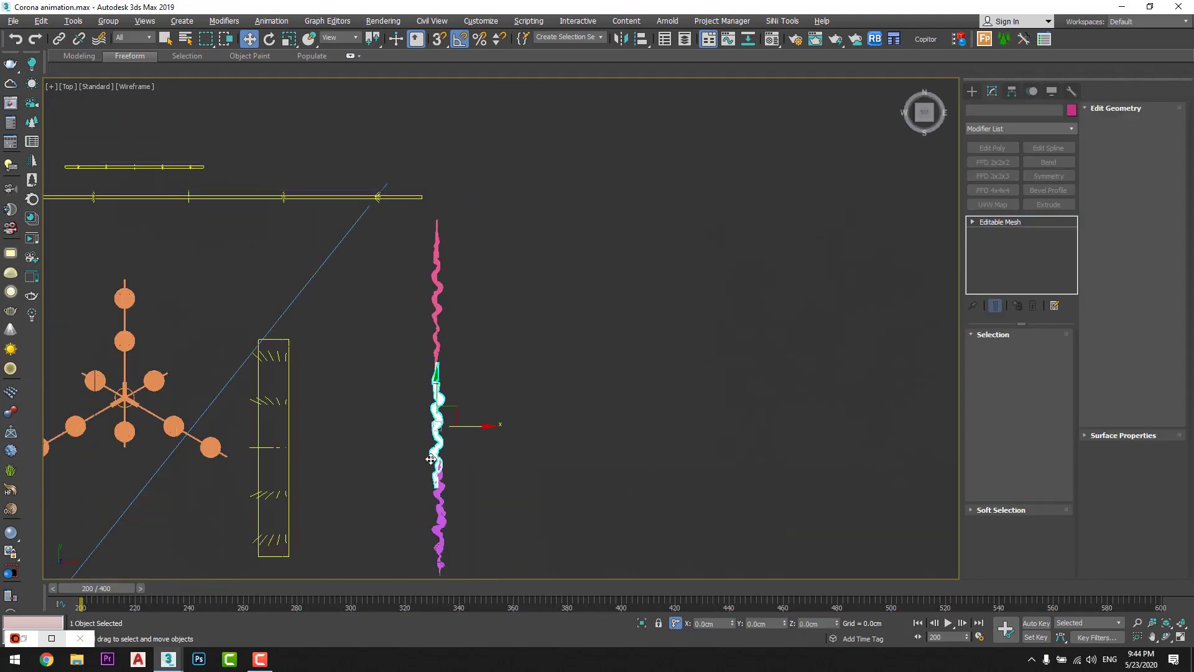
{"action": "left_click", "coordinate": [429, 469]}
{"action": "scroll", "coordinate": [429, 469], "scroll_direction": "up", "scroll_amount": 3}
{"action": "key", "text": "c"}
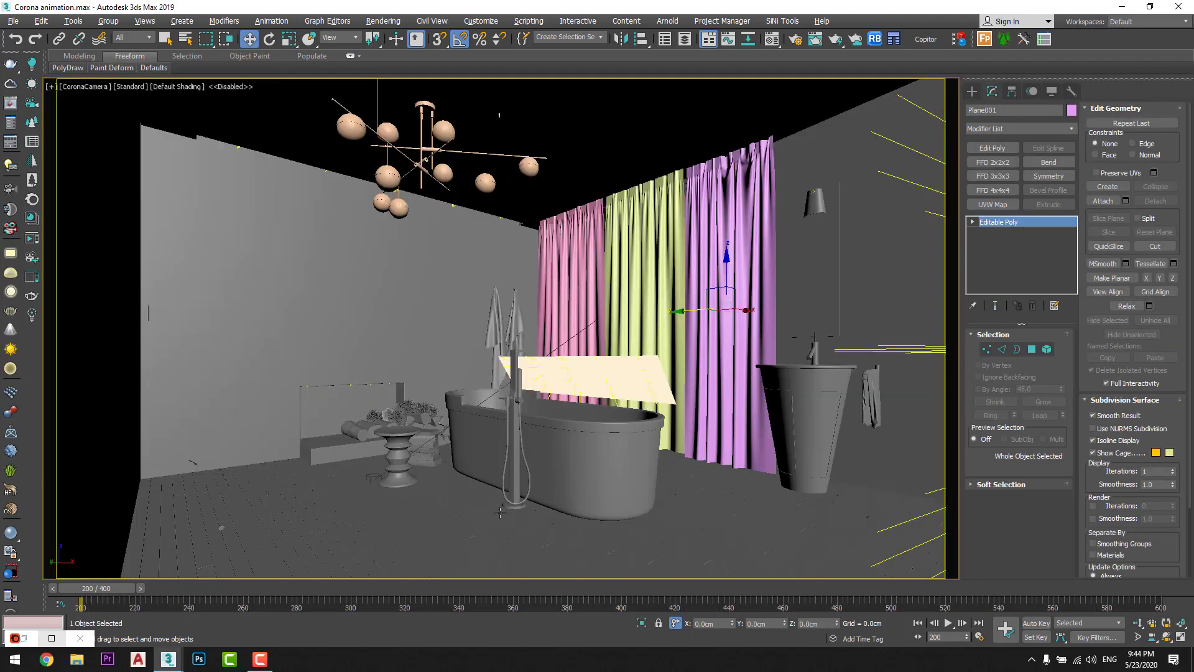
{"action": "left_click", "coordinate": [496, 515]}
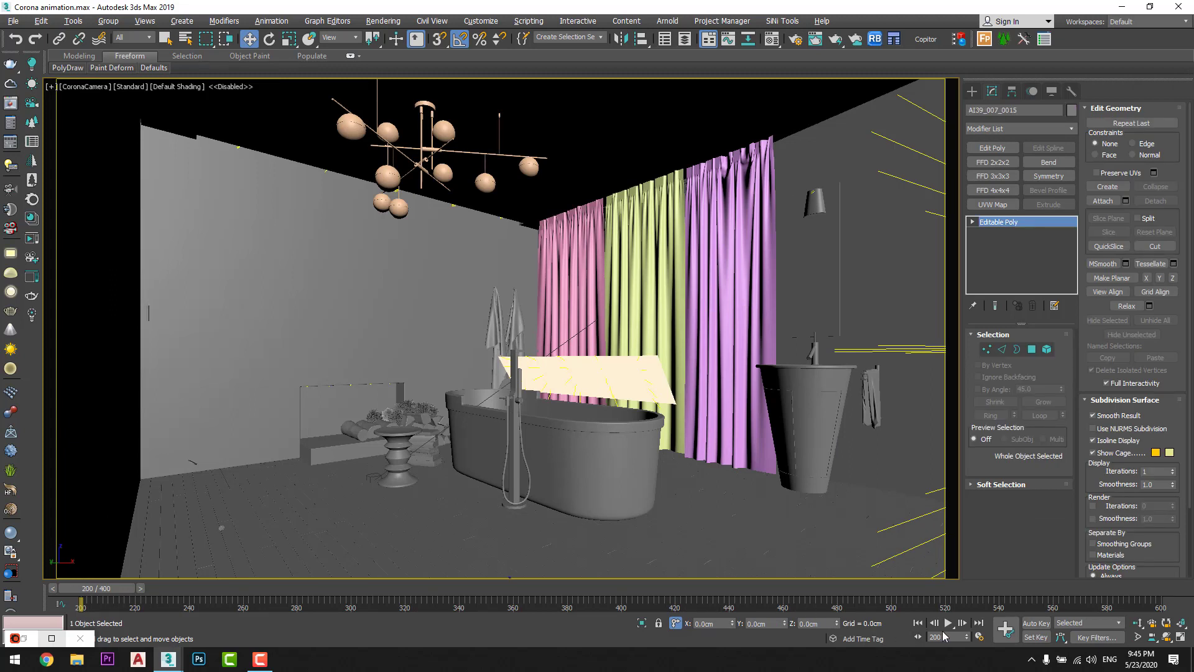
{"action": "left_click", "coordinate": [947, 623]}
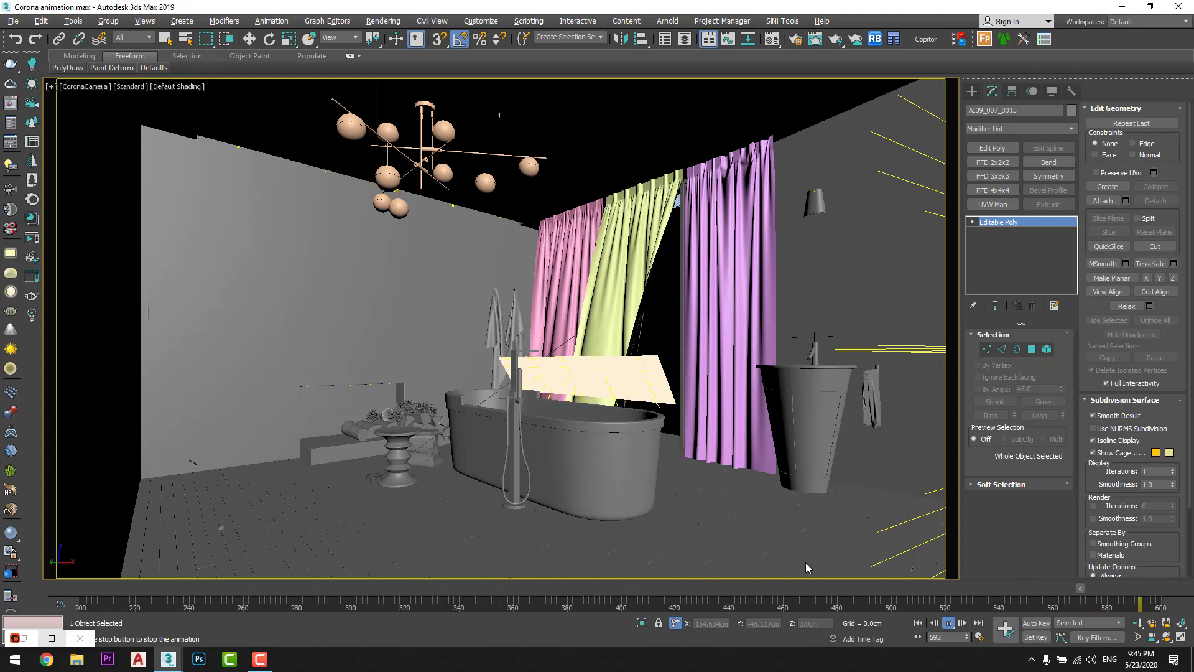
{"action": "key", "text": "Home"}
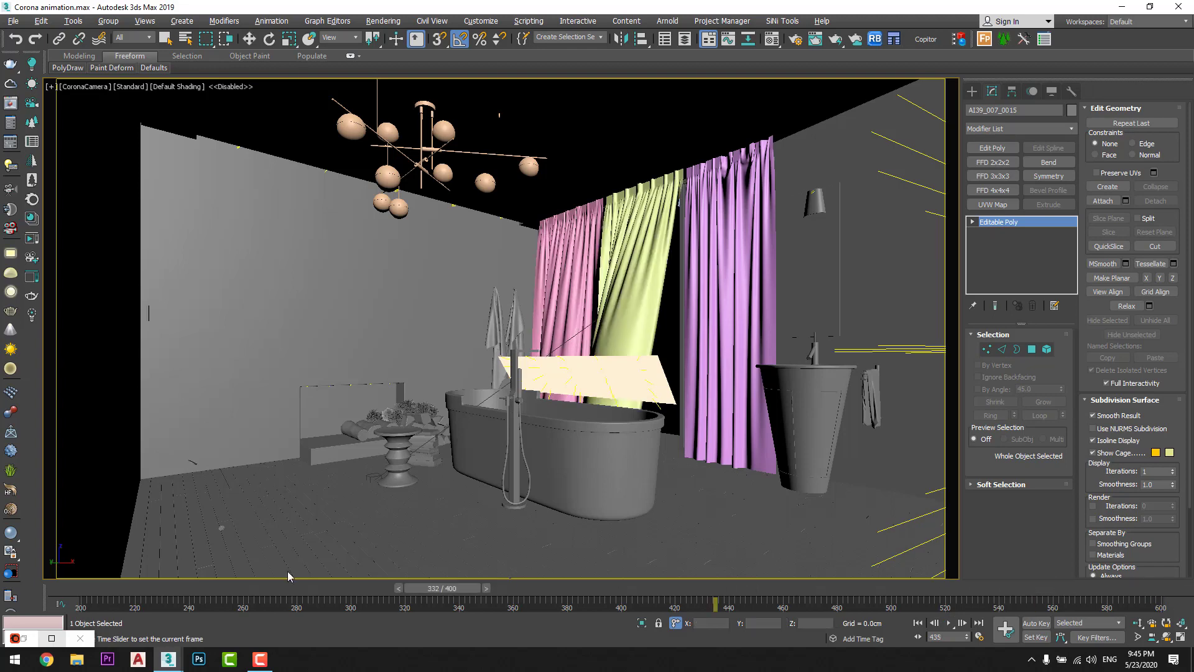
- Select all three curtains and apply the Fabric Curtain material to them
{"action": "left_click", "coordinate": [734, 290]}
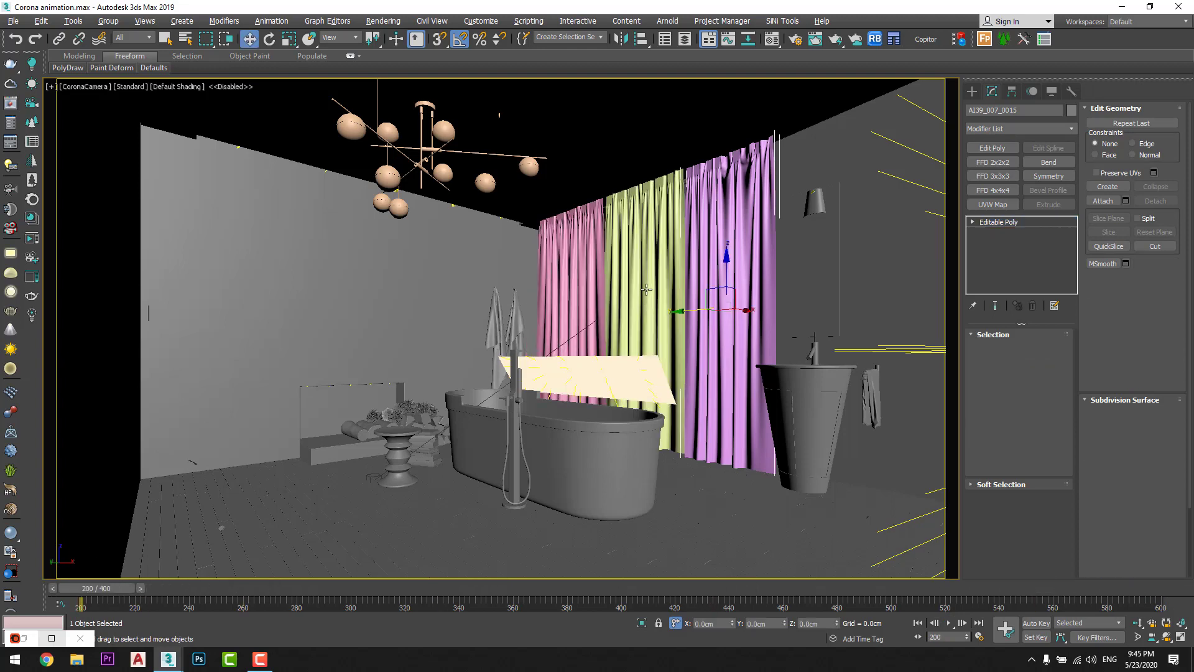
{"action": "left_click", "coordinate": [569, 293], "text": "ctrl"}
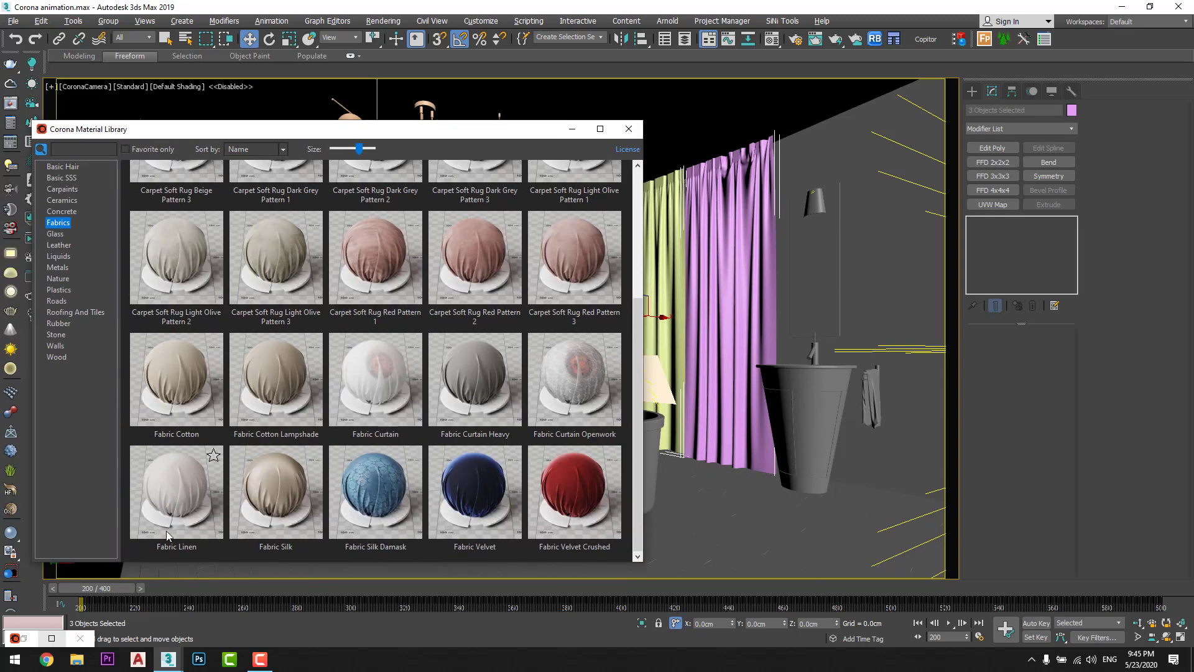
{"action": "right_click", "coordinate": [376, 381]}
{"action": "left_click", "coordinate": [403, 417]}
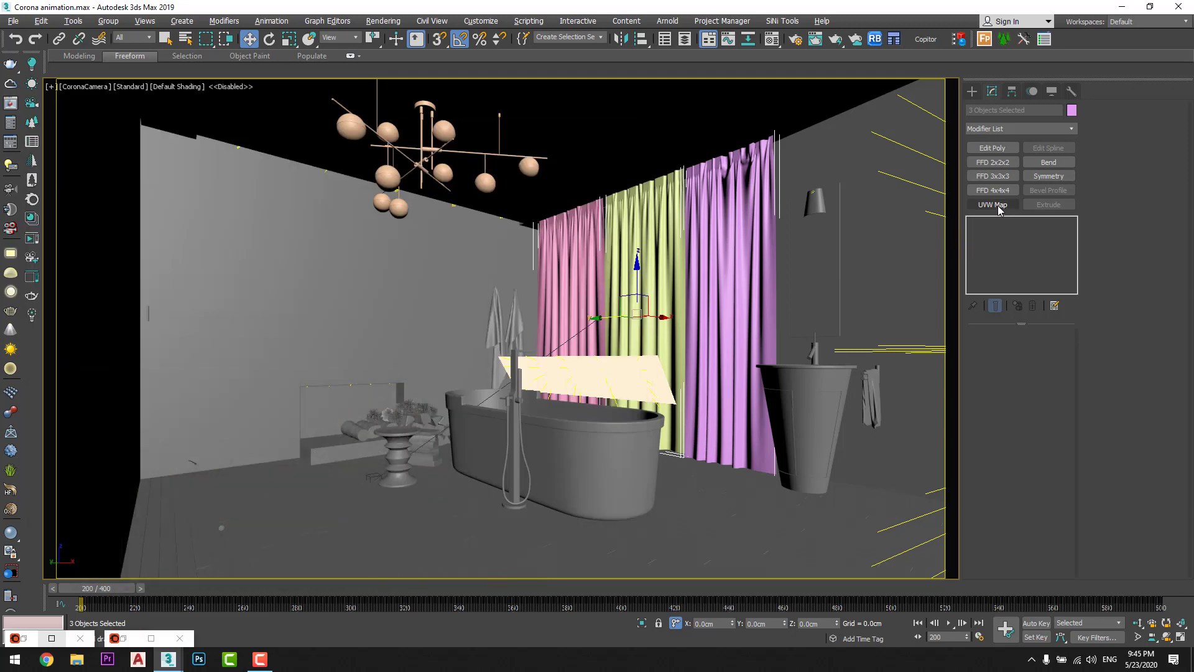
- Add a Box-mapped UVW Map to the curtains and hide them
{"action": "left_click", "coordinate": [992, 204]}
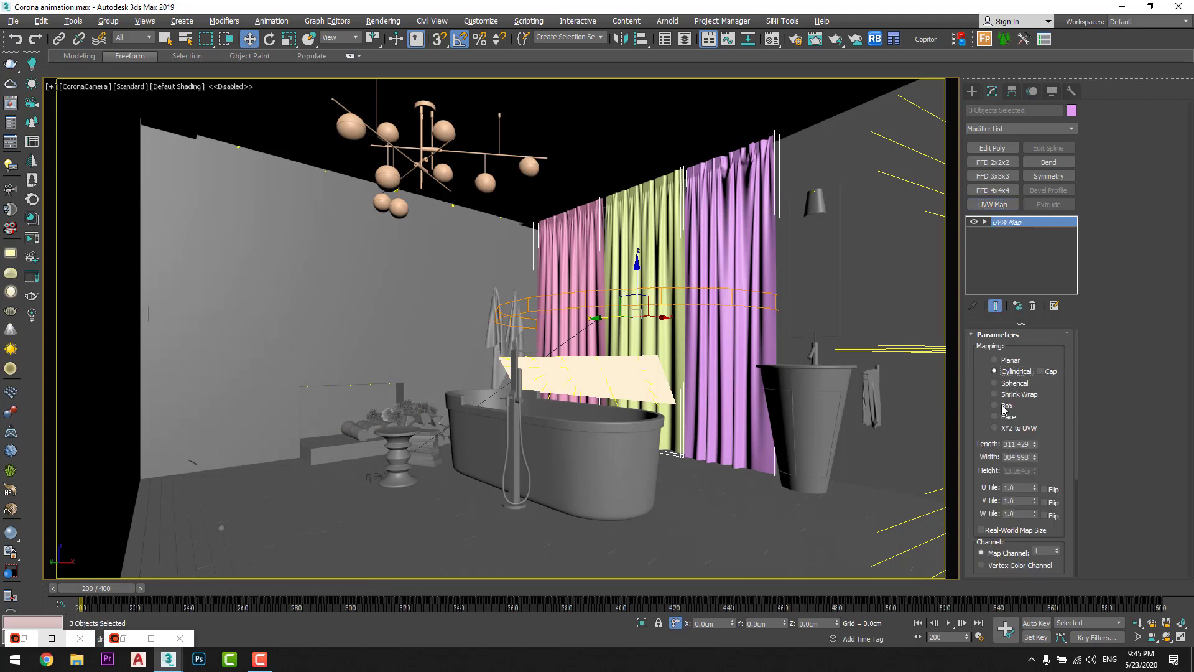
{"action": "left_click", "coordinate": [993, 405]}
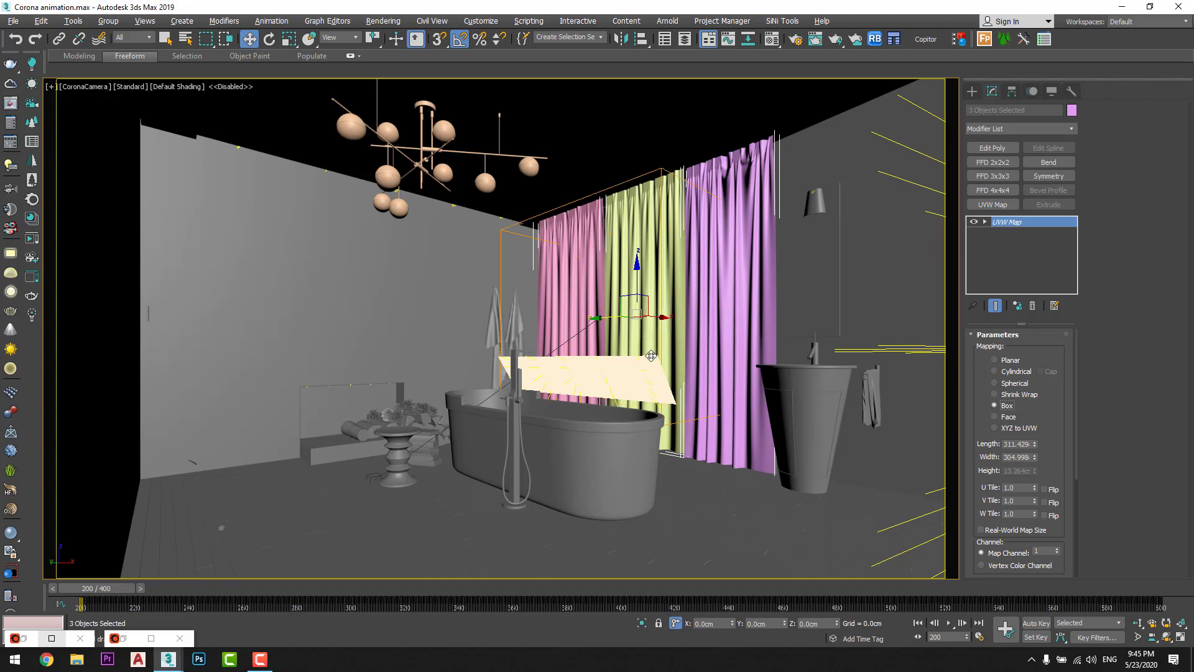
{"action": "right_click", "coordinate": [688, 327]}
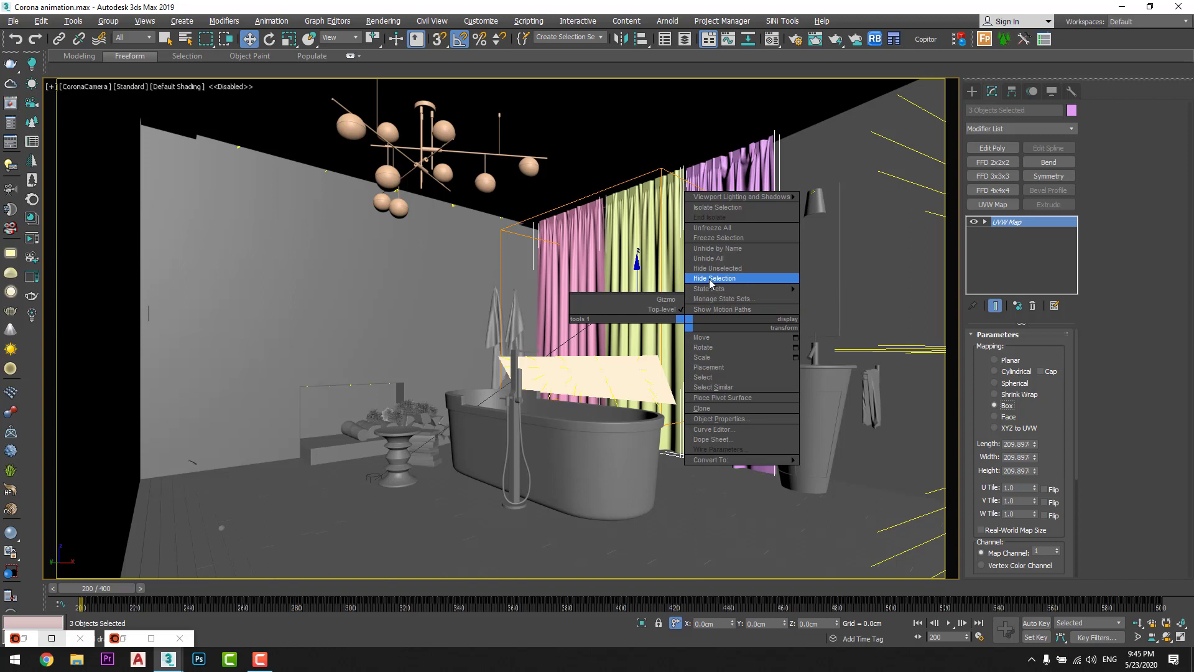
{"action": "left_click", "coordinate": [711, 280]}
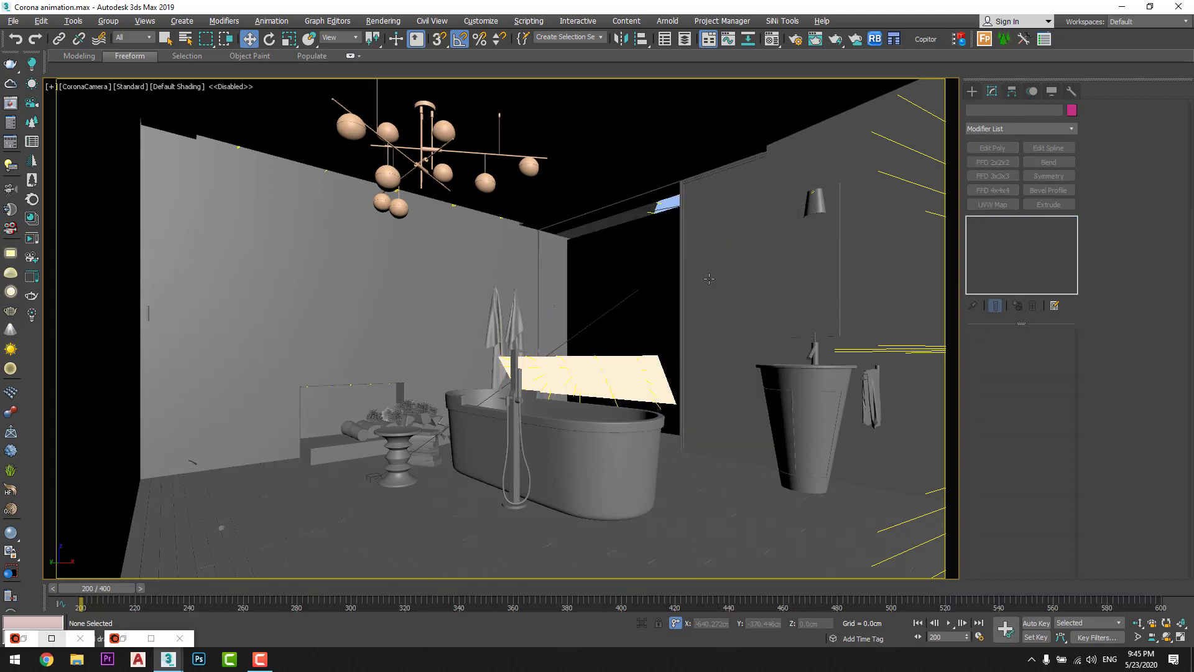
- Open Render Setup, check the Scene tab, and show the Render Elements LightMix list
{"action": "left_click", "coordinate": [796, 39]}
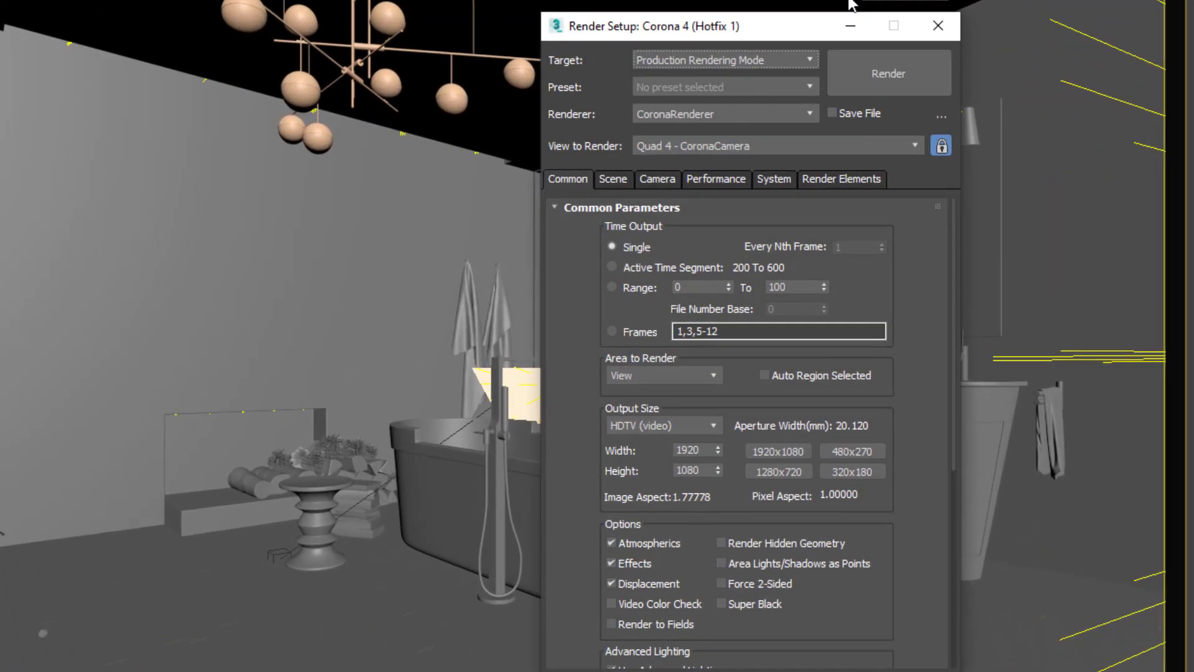
{"action": "left_click_drag", "start_coordinate": [821, 14], "coordinate": [695, 0]}
{"action": "left_click", "coordinate": [487, 124]}
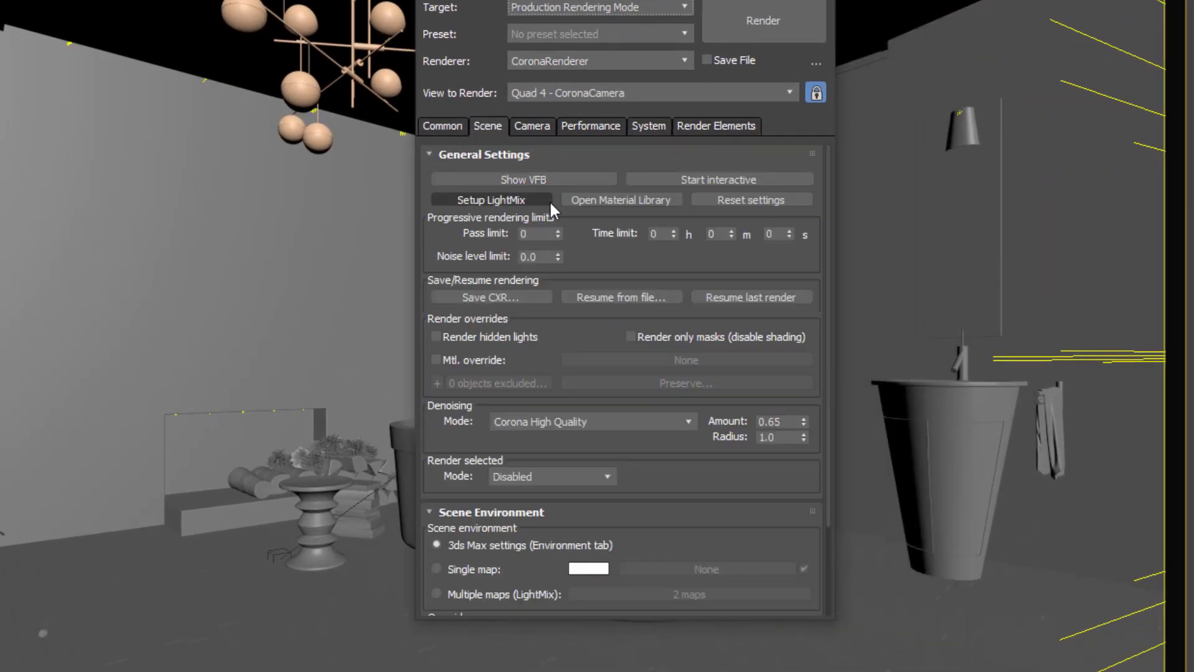
{"action": "left_click_drag", "start_coordinate": [498, 6], "coordinate": [337, 81]}
{"action": "left_click", "coordinate": [569, 198]}
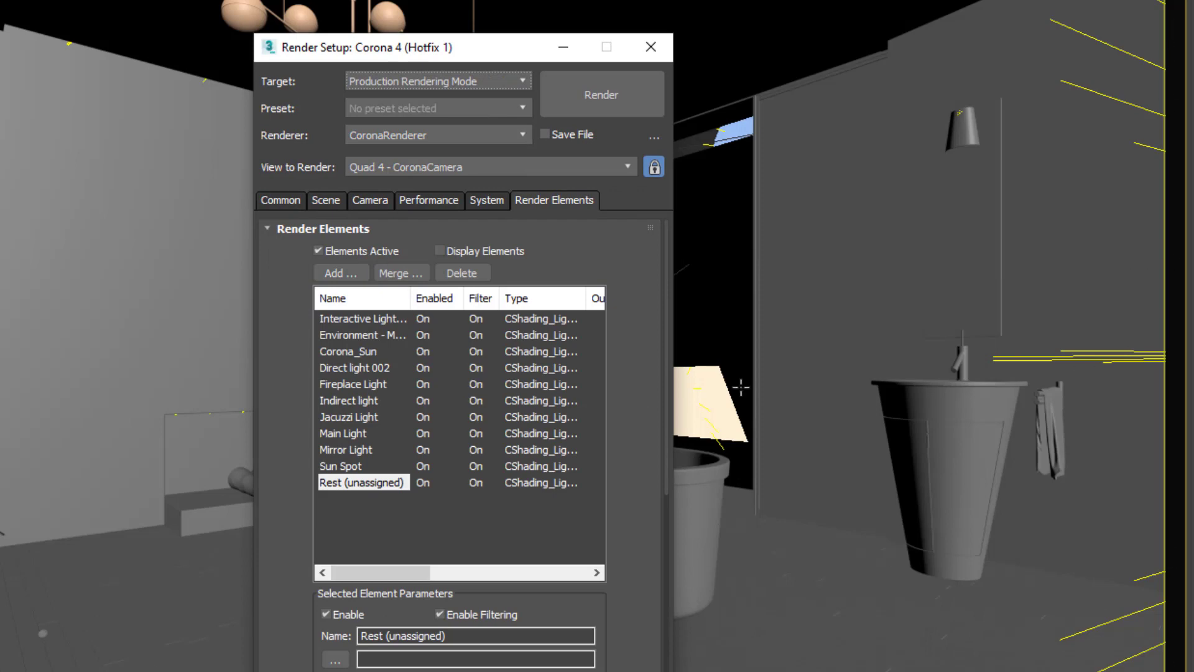
{"action": "left_click_drag", "start_coordinate": [402, 58], "coordinate": [112, 61]}
- In the Corona VFB LightMix, turn off every light pass from Environment to Sun Spot
{"action": "key", "text": "ctrl+i"}
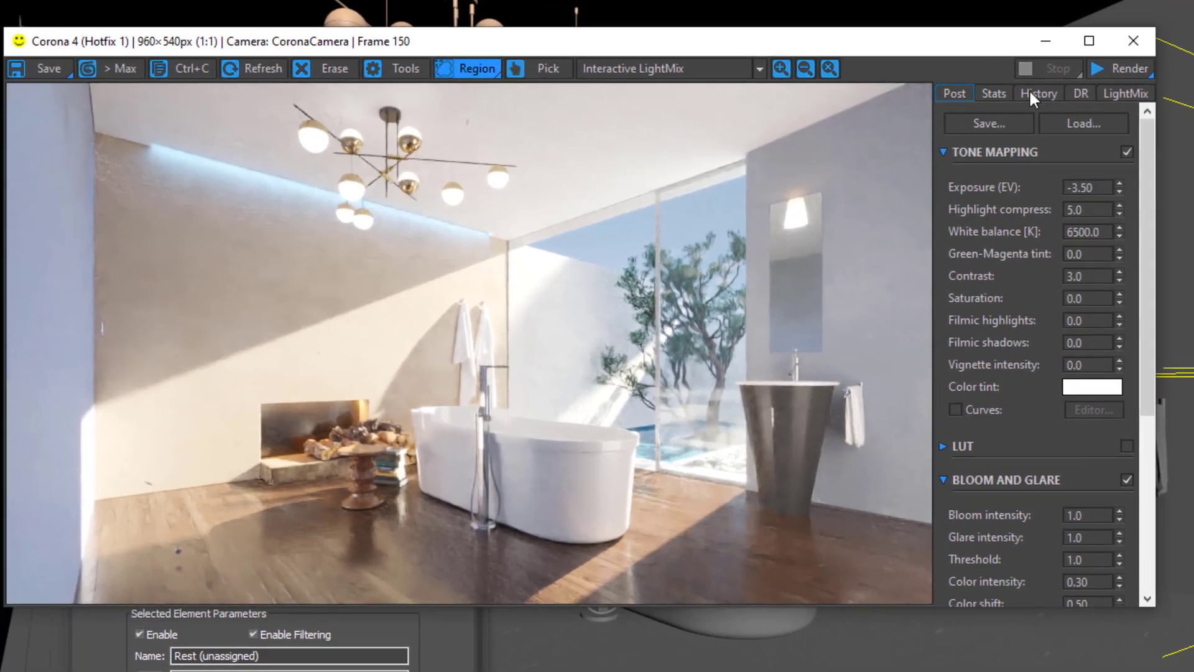
{"action": "left_click", "coordinate": [1009, 76]}
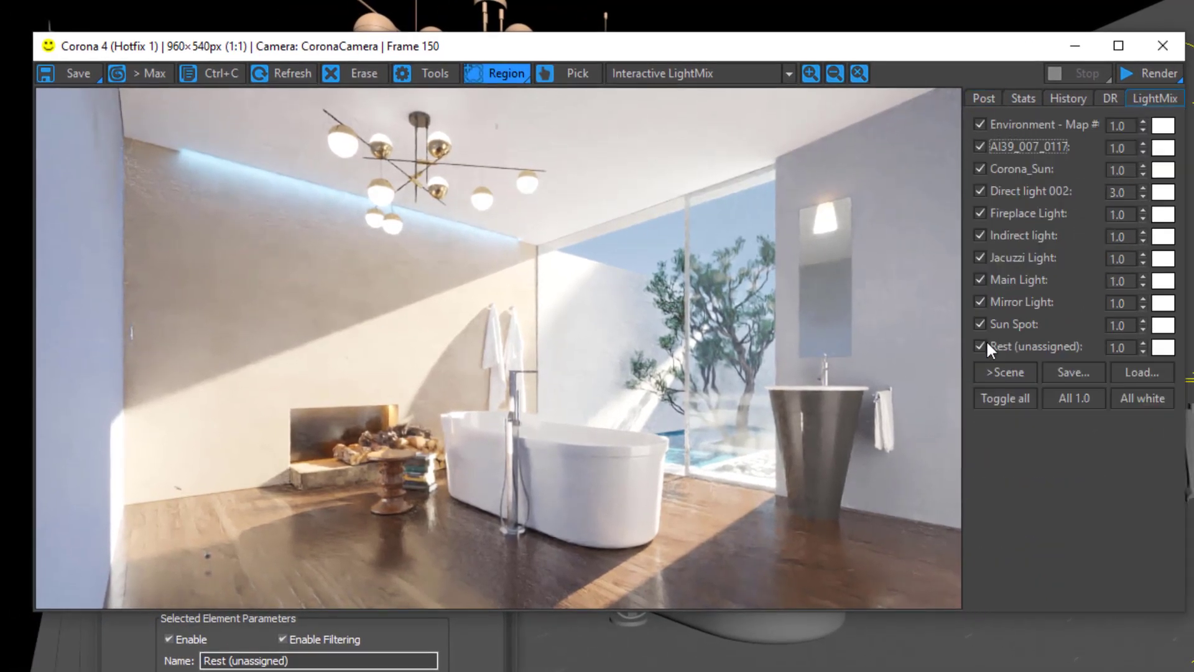
{"action": "left_click", "coordinate": [985, 125]}
{"action": "left_click", "coordinate": [982, 145]}
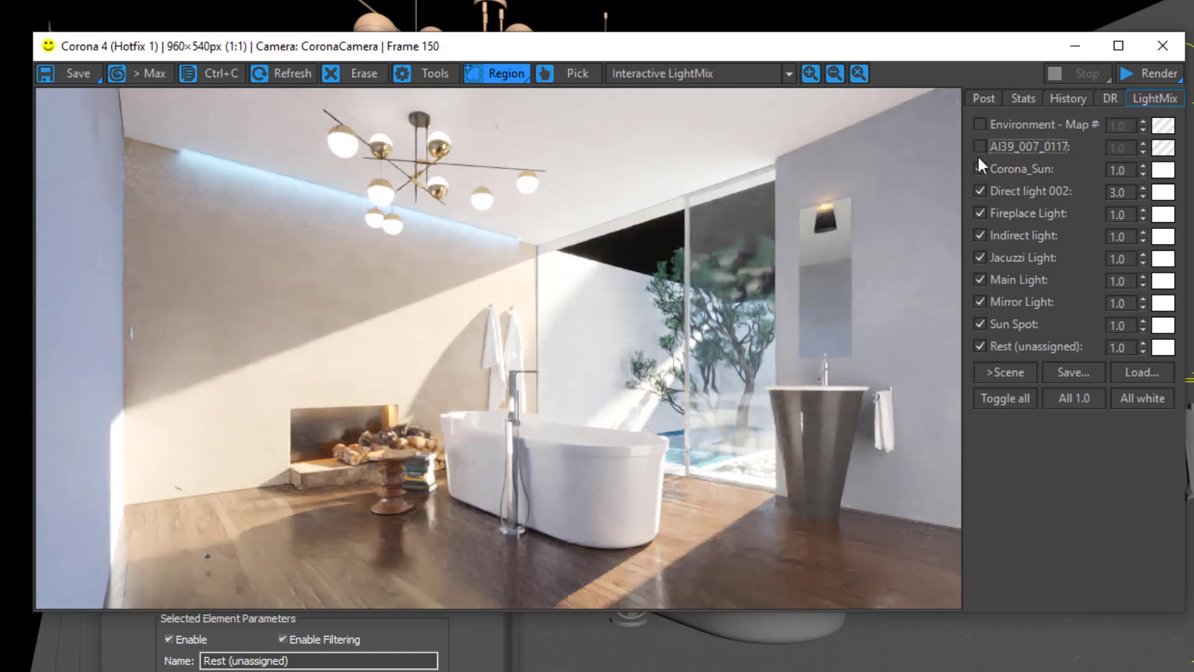
{"action": "left_click", "coordinate": [979, 169]}
{"action": "left_click", "coordinate": [979, 190]}
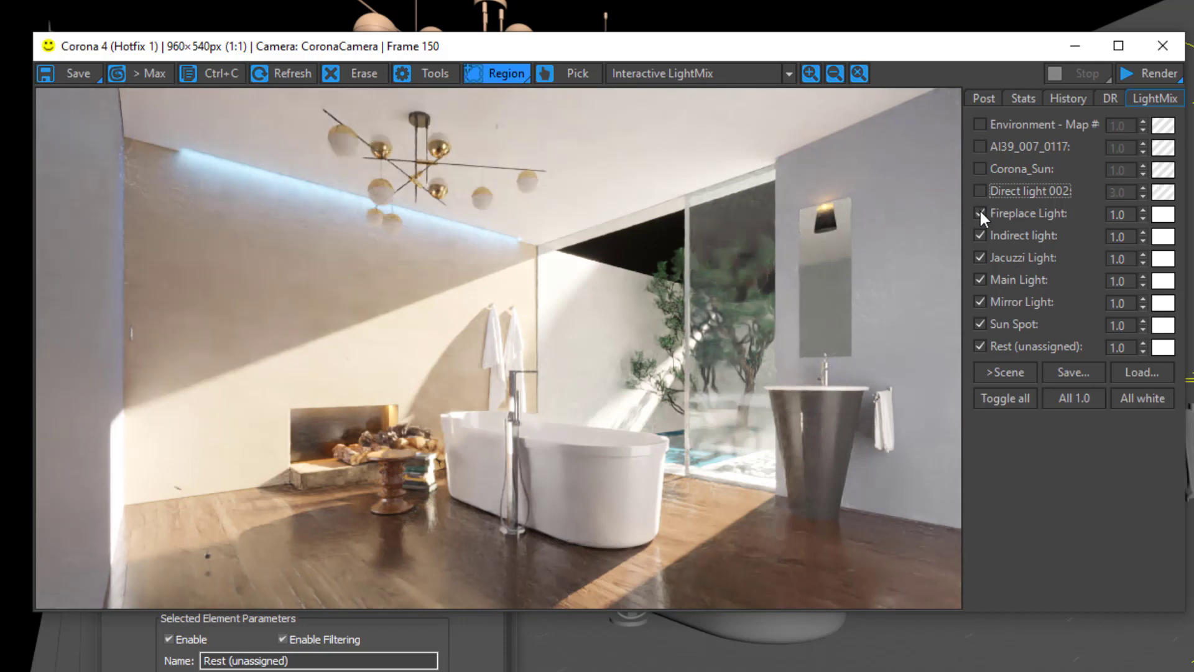
{"action": "left_click", "coordinate": [980, 236]}
{"action": "left_click", "coordinate": [980, 257]}
{"action": "left_click", "coordinate": [979, 280]}
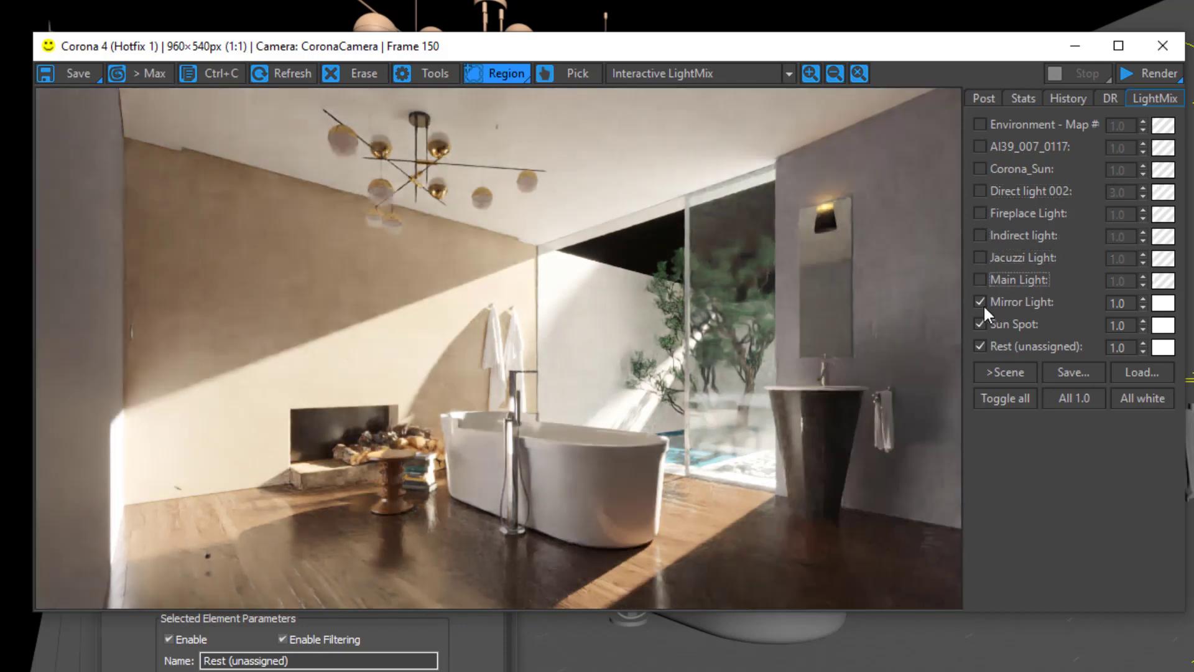
{"action": "left_click", "coordinate": [981, 303]}
{"action": "left_click", "coordinate": [981, 324]}
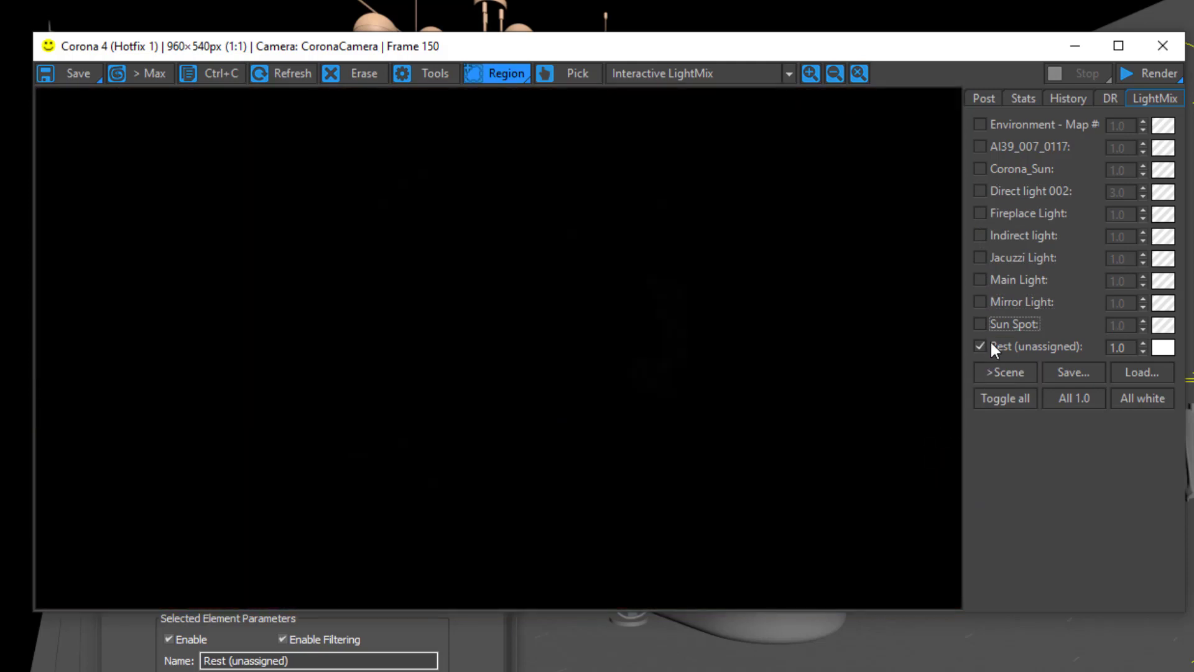
- Re-enable Indirect, Fireplace Light, Direct light 002, Corona_Sun, AI39_007_0117 and Environment
{"action": "left_click", "coordinate": [979, 235]}
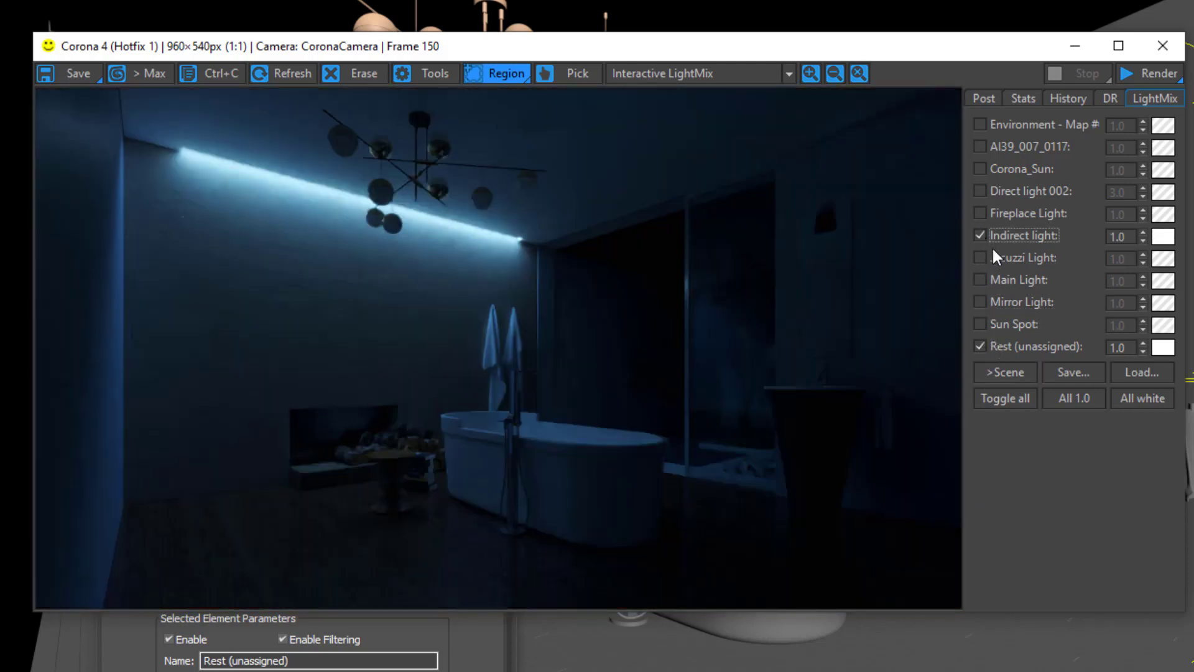
{"action": "left_click", "coordinate": [980, 213]}
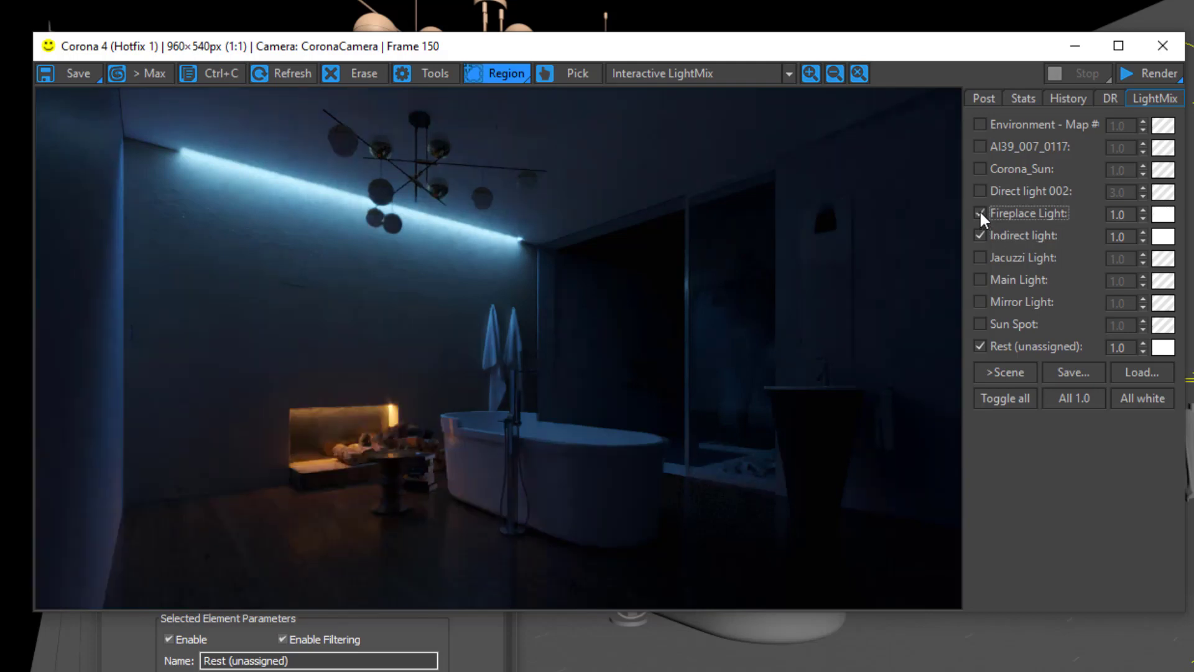
{"action": "left_click", "coordinate": [980, 191]}
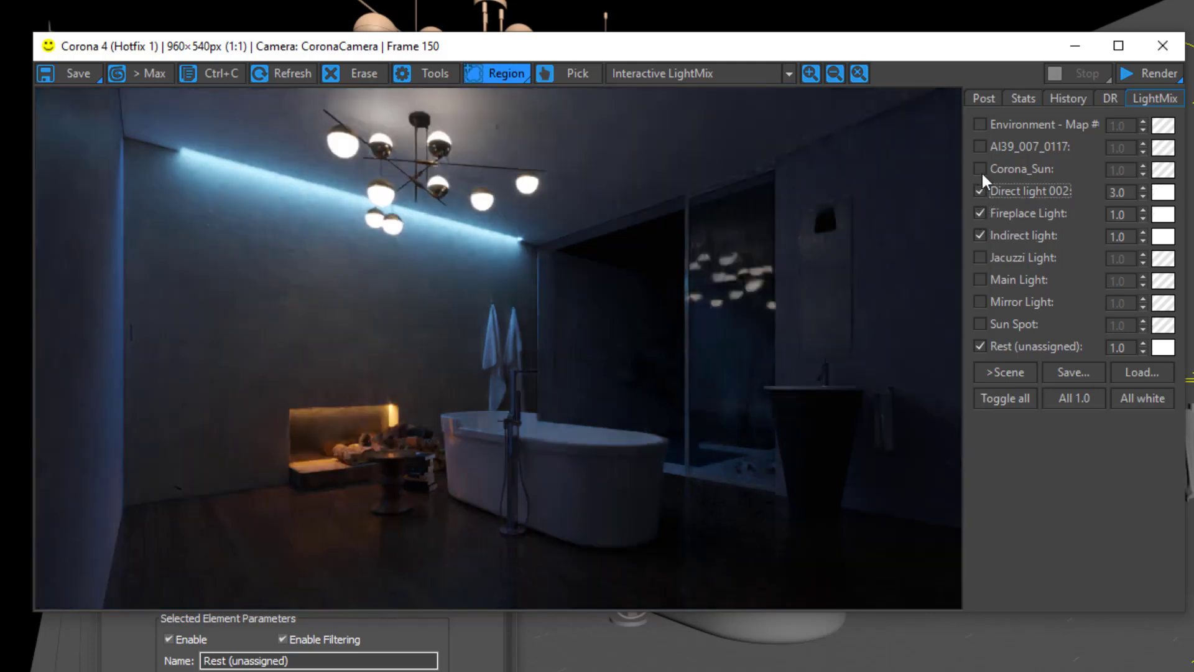
{"action": "left_click", "coordinate": [981, 170]}
{"action": "left_click", "coordinate": [979, 147]}
{"action": "left_click", "coordinate": [980, 124]}
- Turn Sun Spot, Mirror Light and Main Light back on, then close the VFB
{"action": "left_click", "coordinate": [985, 324]}
{"action": "left_click", "coordinate": [985, 302]}
{"action": "left_click", "coordinate": [986, 278]}
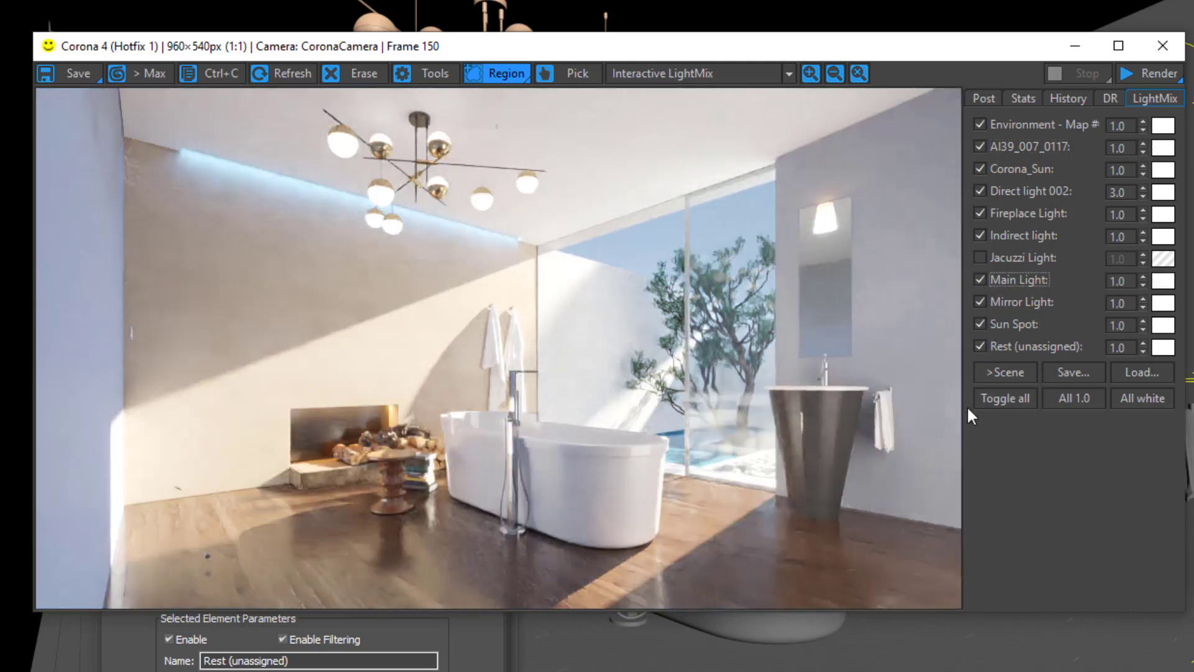
{"action": "left_click", "coordinate": [1157, 54]}
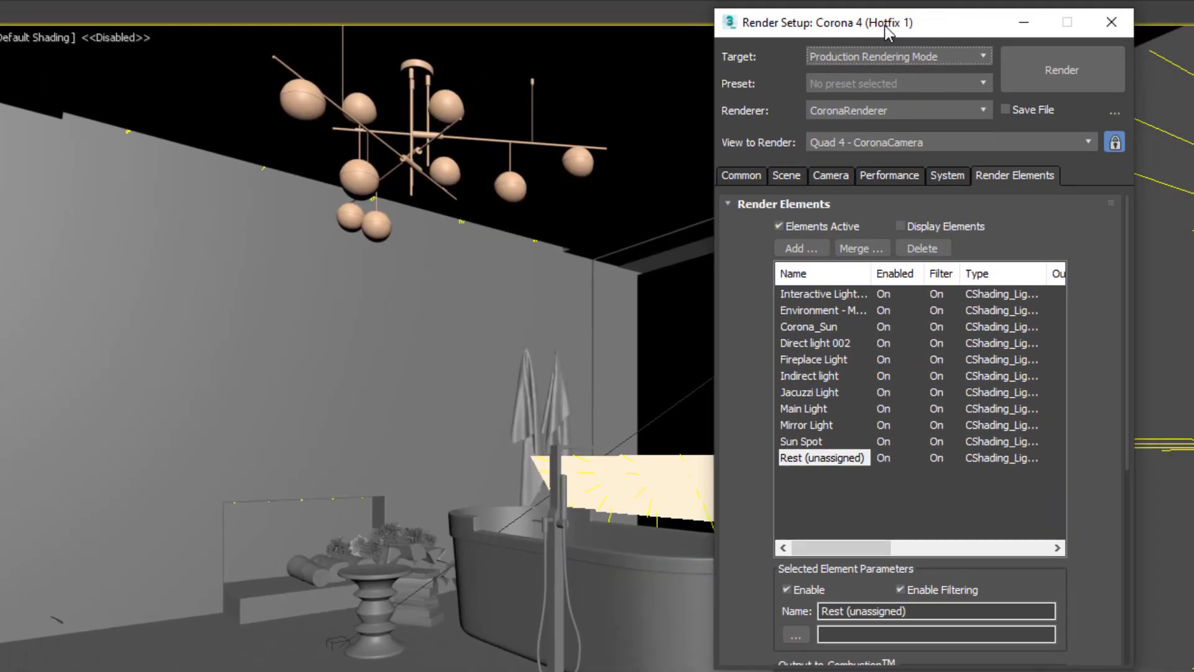
- In Render Setup's Common tab, set the output width to 2200
{"action": "left_click", "coordinate": [786, 175]}
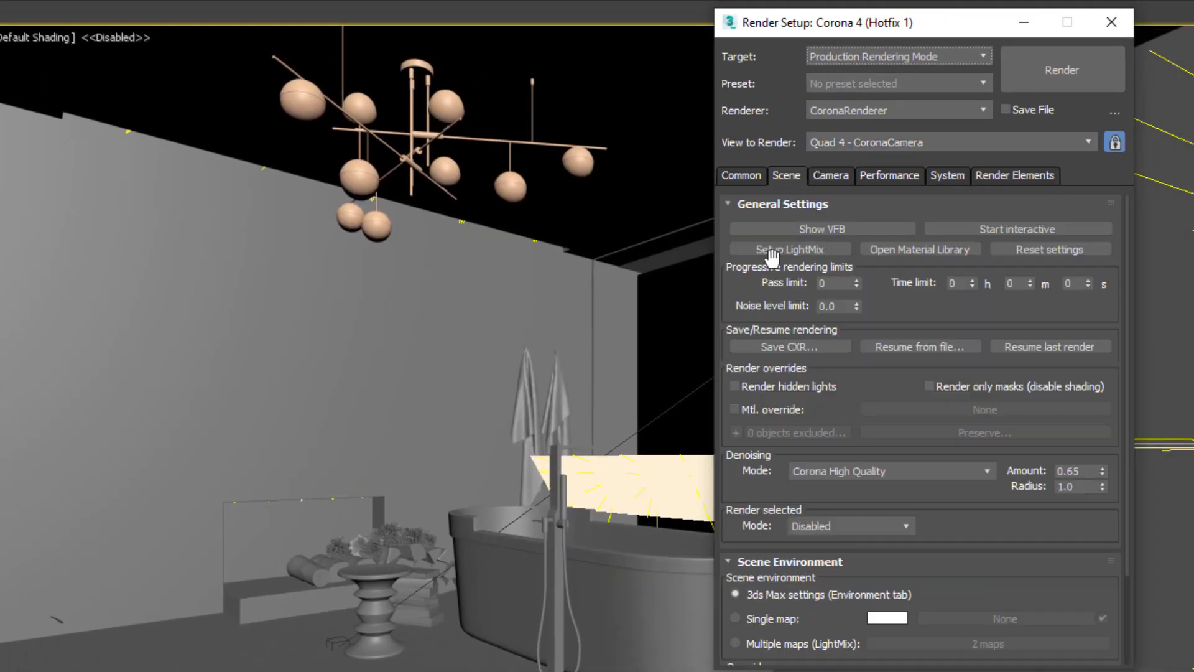
{"action": "left_click", "coordinate": [1005, 176]}
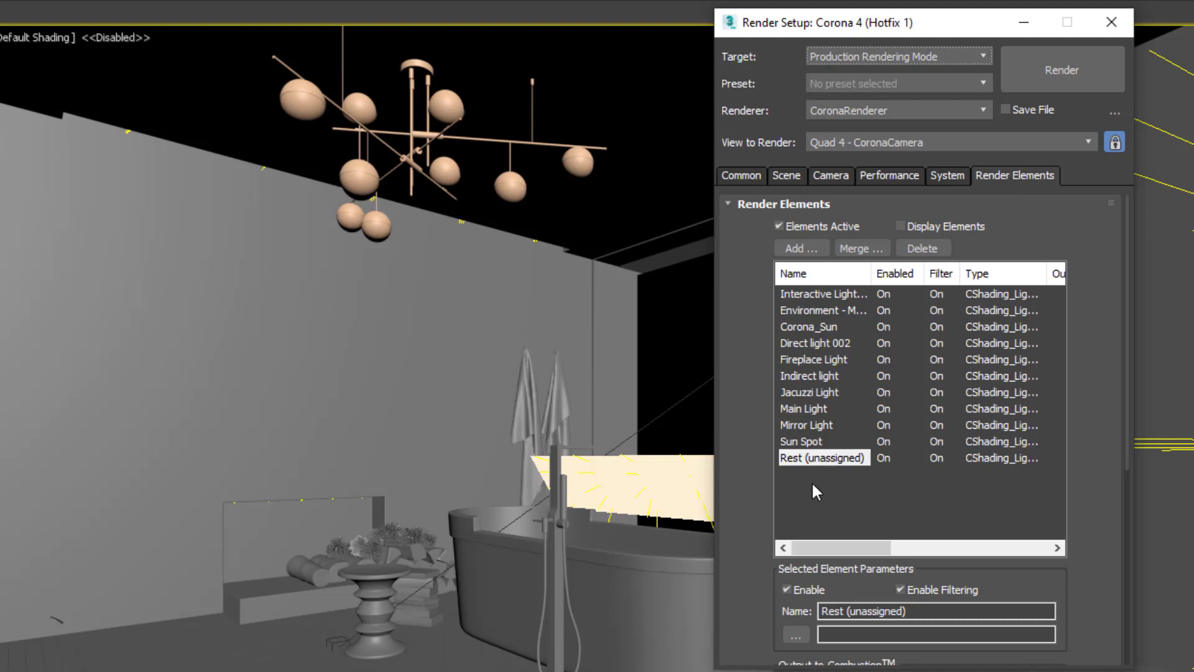
{"action": "left_click", "coordinate": [744, 176]}
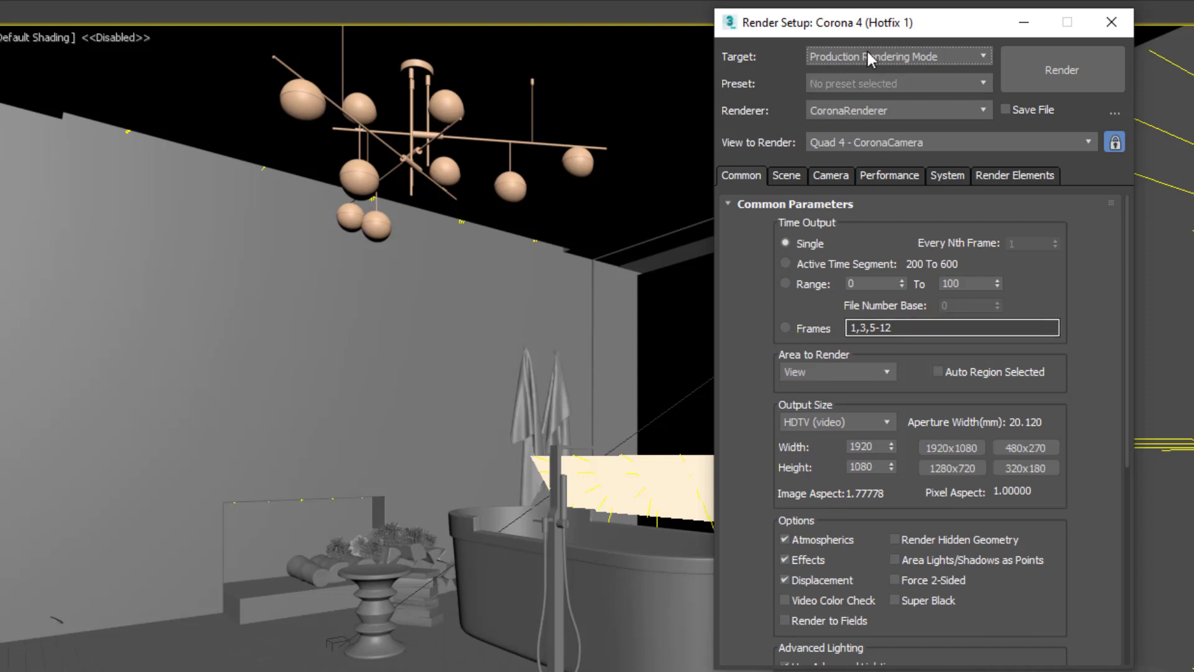
{"action": "left_click_drag", "start_coordinate": [860, 28], "coordinate": [940, 53]}
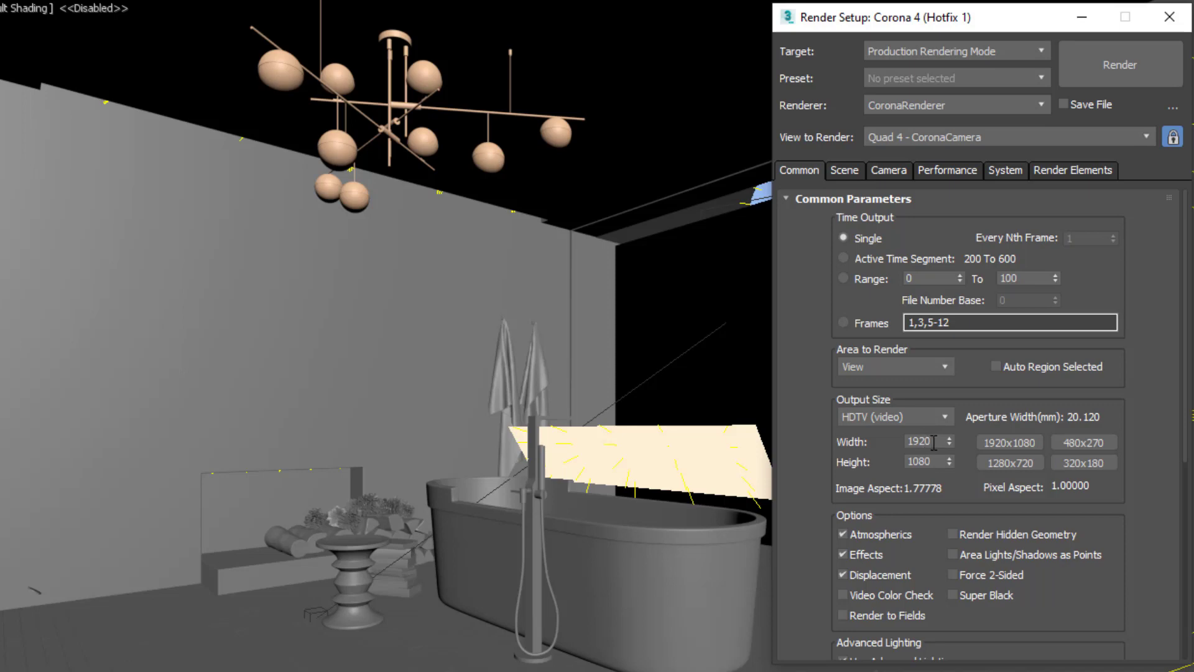
{"action": "left_click_drag", "start_coordinate": [933, 442], "coordinate": [889, 441]}
{"action": "type", "text": "2200"}
{"action": "key", "text": "Return"}
- Keep Corona High Quality denoising, then review the Render Elements and Common tabs
{"action": "left_click", "coordinate": [852, 171]}
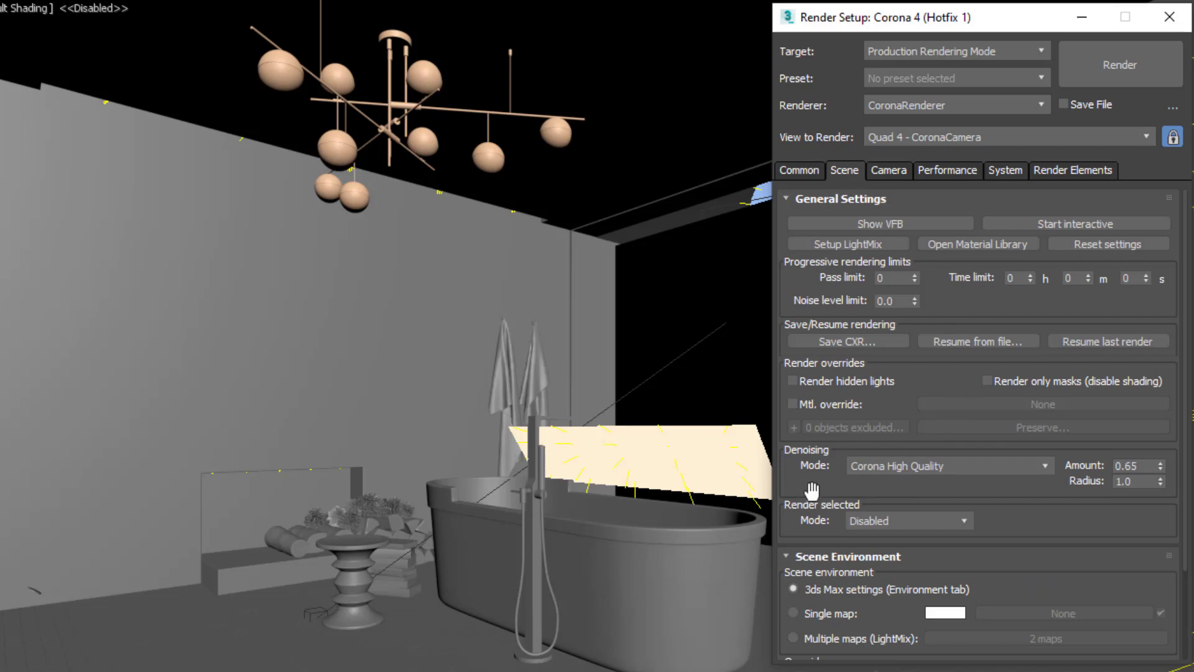
{"action": "left_click_drag", "start_coordinate": [811, 491], "coordinate": [811, 469]}
{"action": "left_click", "coordinate": [896, 445]}
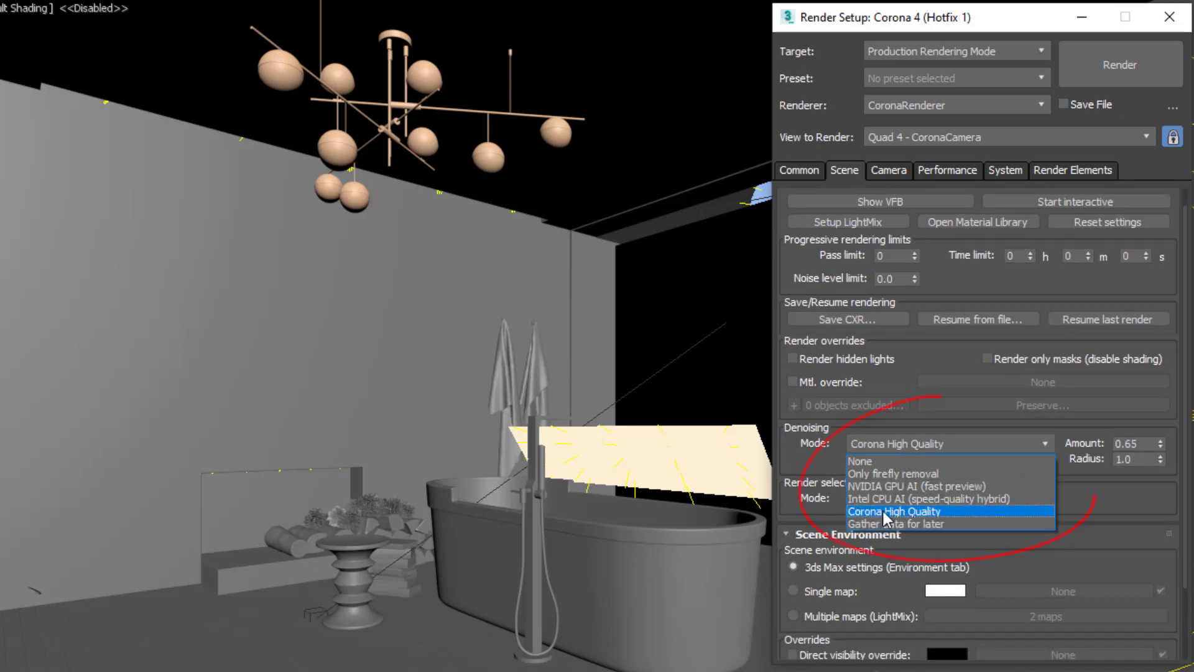
{"action": "left_click", "coordinate": [824, 540]}
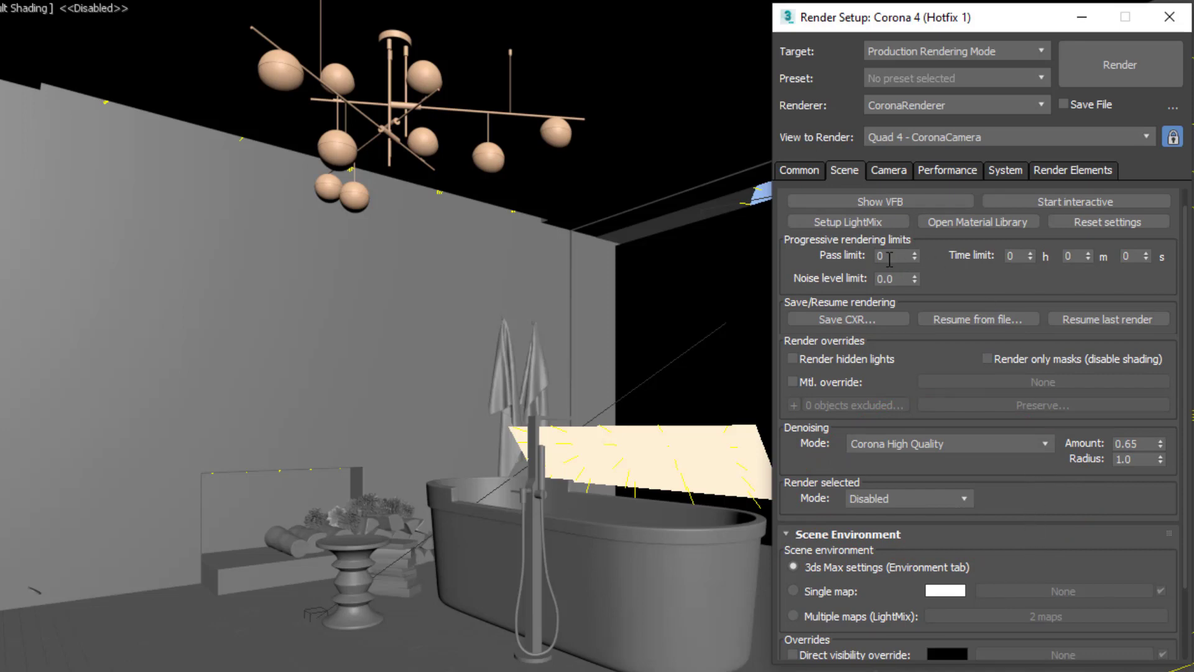
{"action": "scroll", "coordinate": [844, 344], "scroll_direction": "up", "scroll_amount": 2}
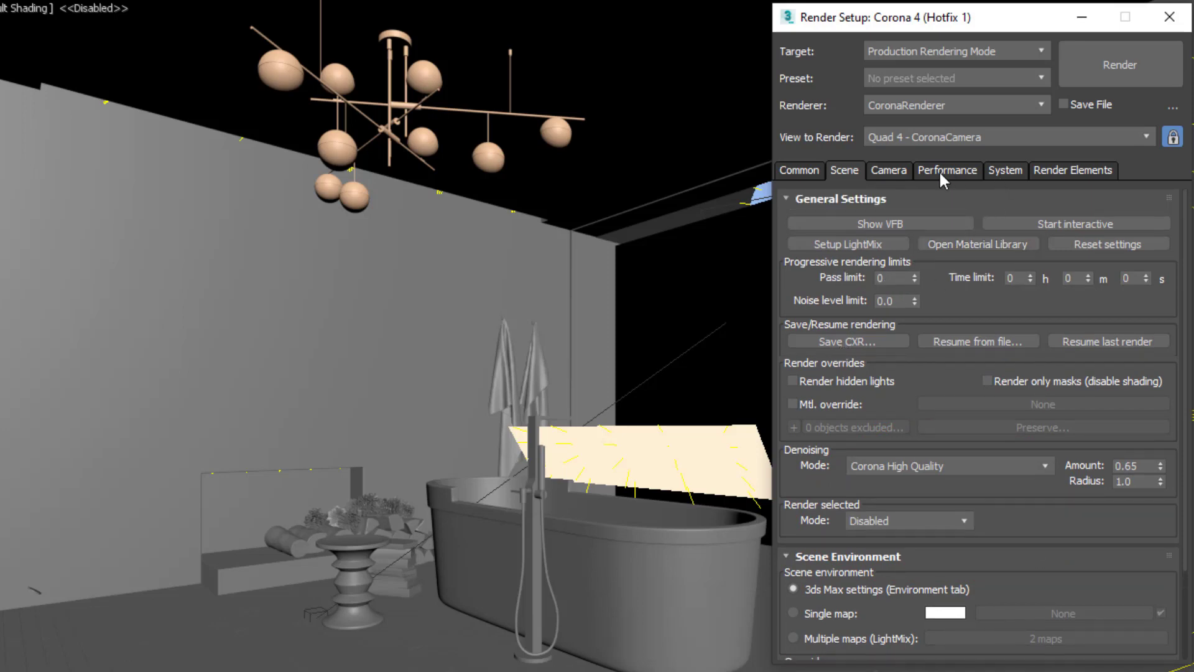
{"action": "left_click", "coordinate": [1053, 170]}
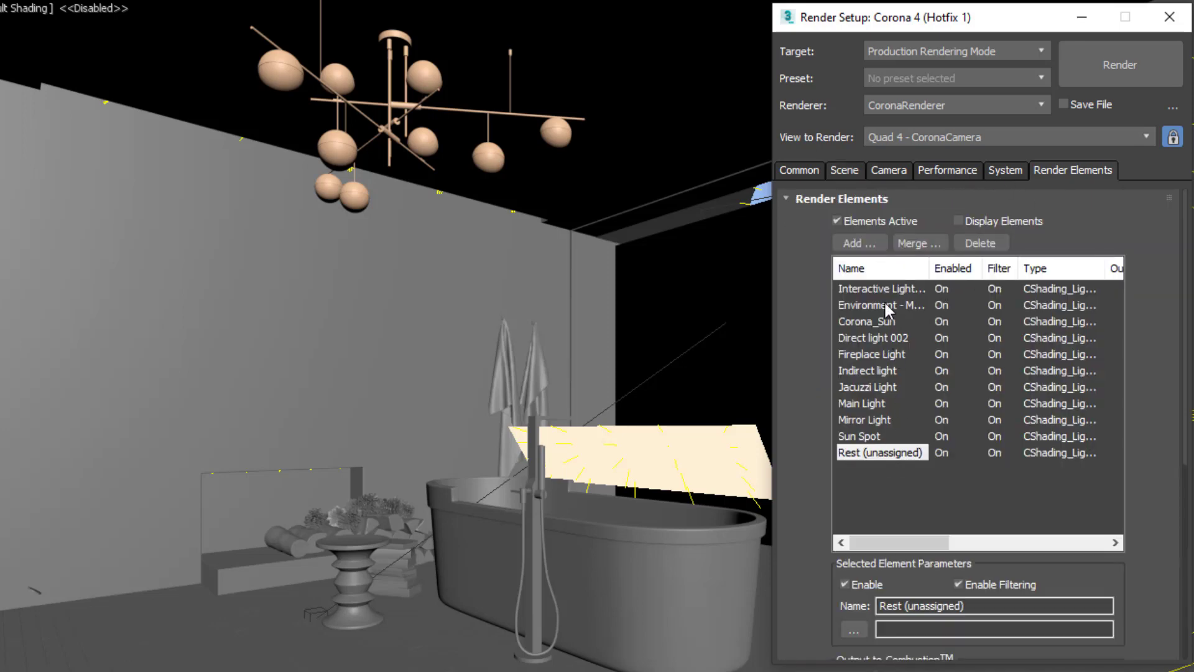
{"action": "left_click", "coordinate": [799, 170]}
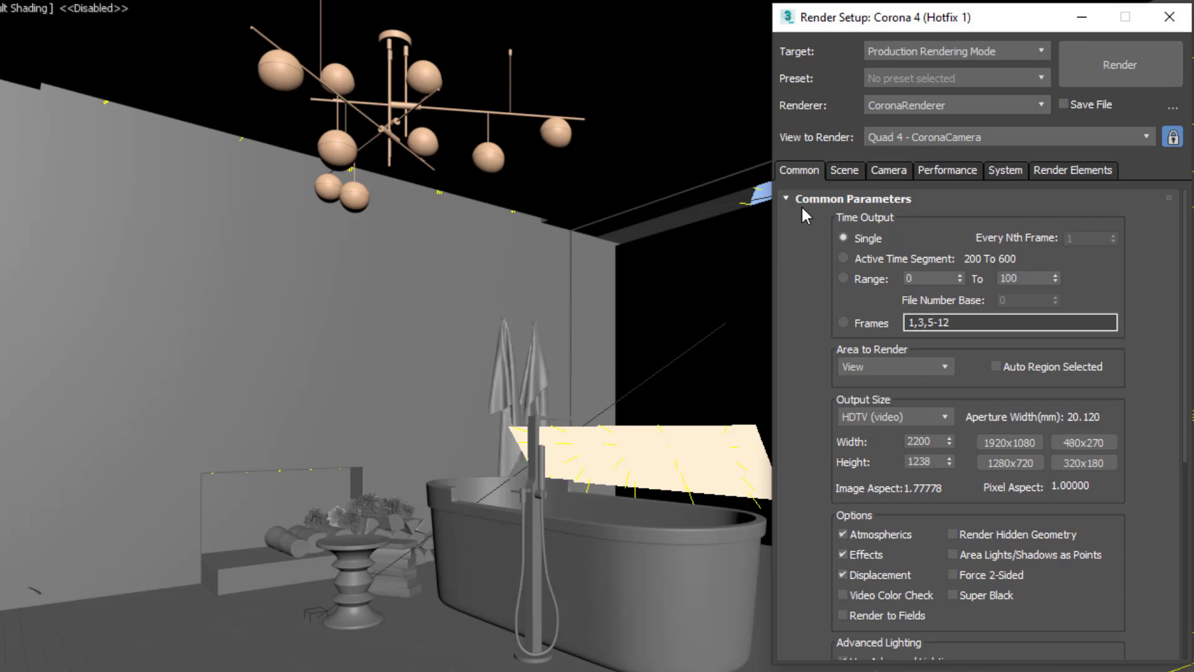
{"action": "left_click_drag", "start_coordinate": [814, 21], "coordinate": [821, 23]}
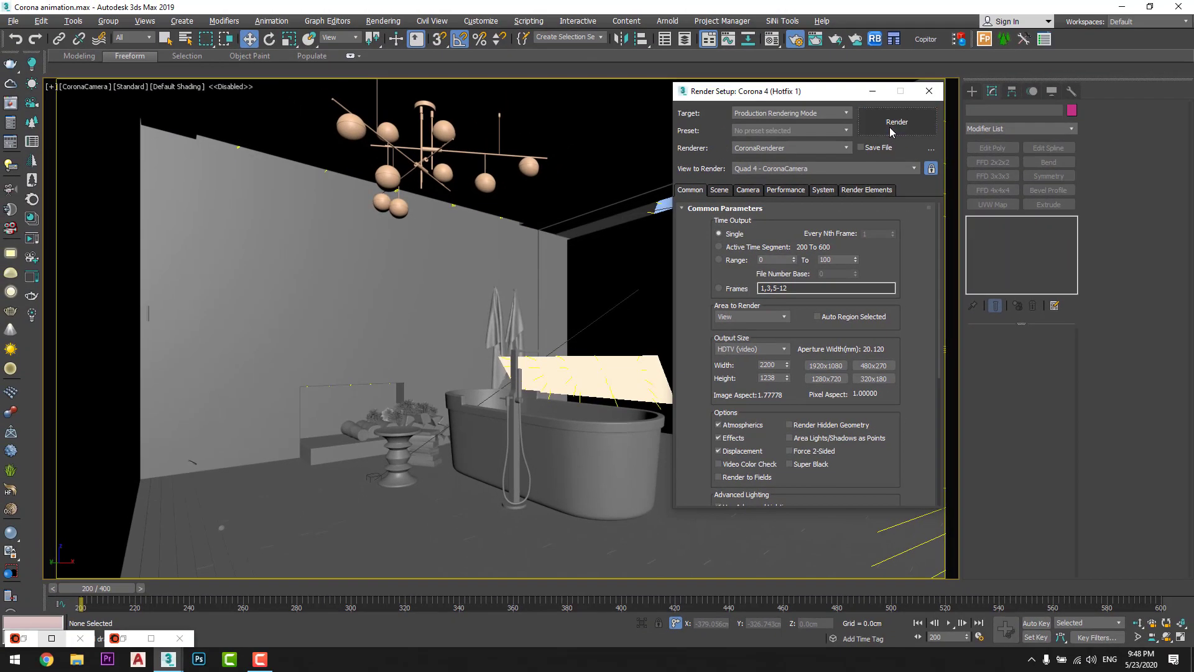
- Render the CoronaCamera view at 2200 × 1238 and wait for the daylit image
{"action": "left_click", "coordinate": [889, 127]}
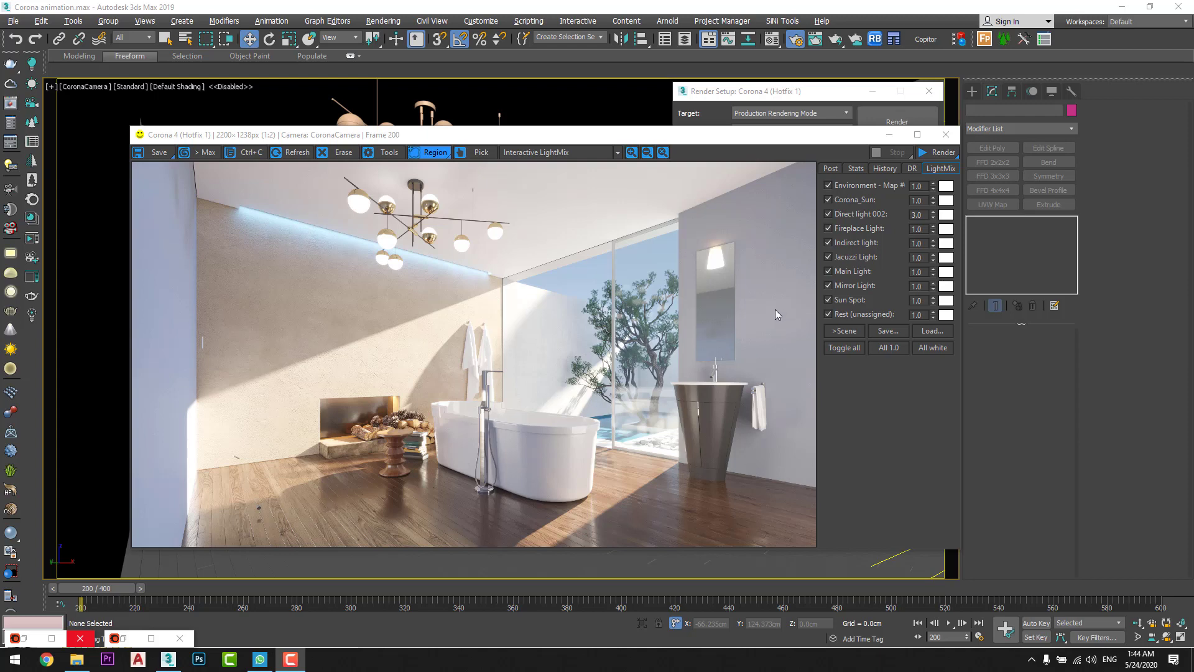
- Switch off every LightMix pass, from Environment through Rest (unassigned)
{"action": "left_click_drag", "start_coordinate": [807, 145], "coordinate": [792, 144]}
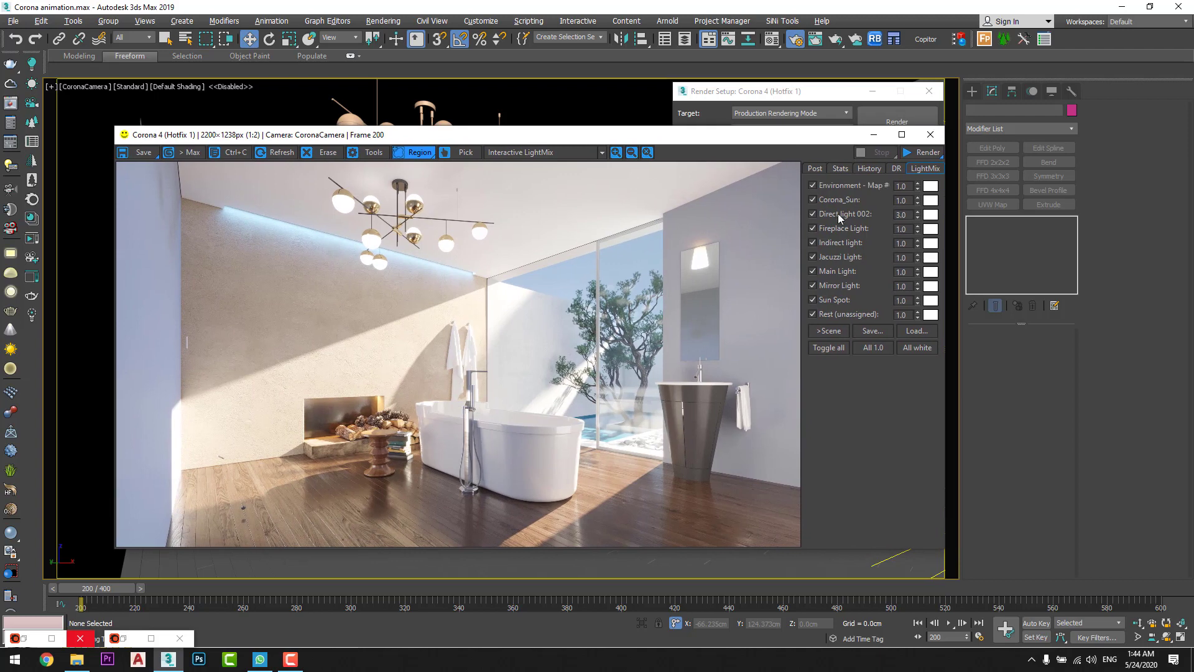
{"action": "left_click", "coordinate": [812, 185]}
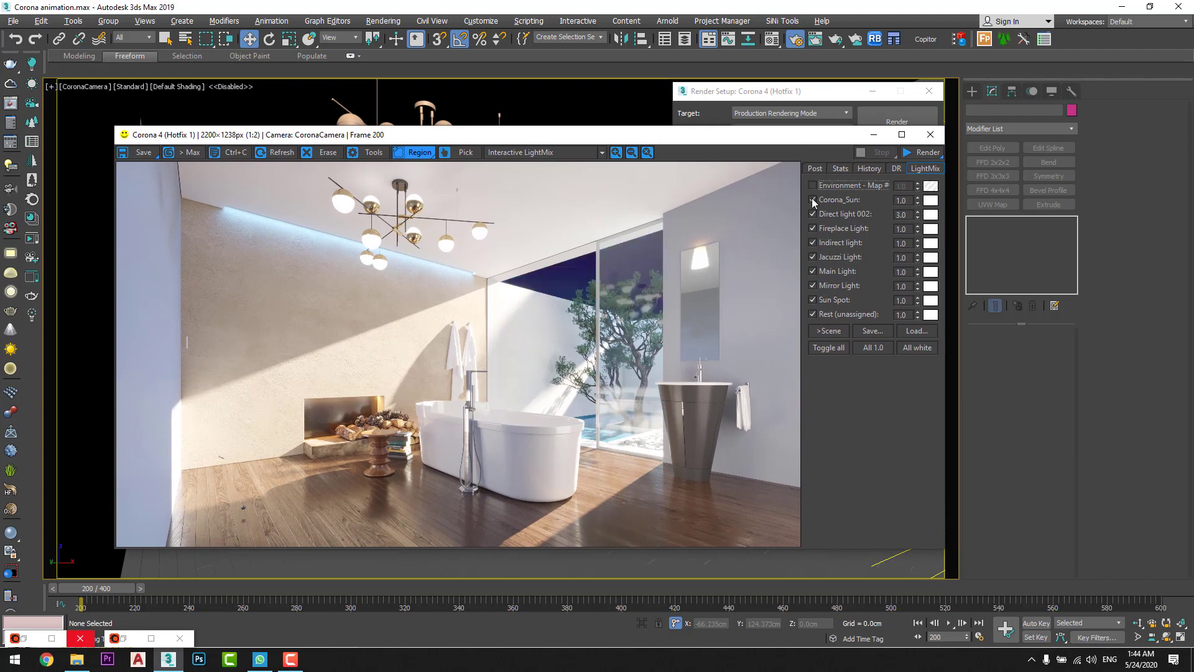
{"action": "left_click", "coordinate": [812, 199]}
{"action": "left_click", "coordinate": [812, 229]}
{"action": "left_click", "coordinate": [812, 242]}
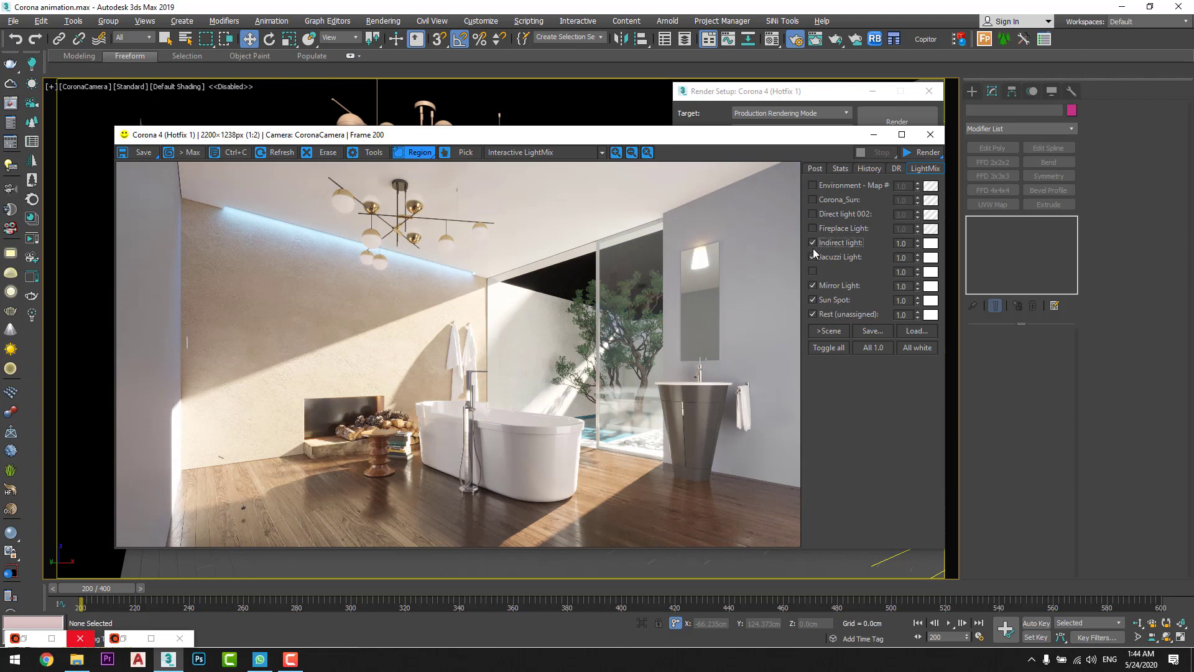
{"action": "left_click", "coordinate": [812, 214]}
{"action": "left_click", "coordinate": [812, 256]}
{"action": "left_click", "coordinate": [812, 271]}
{"action": "left_click", "coordinate": [812, 286]}
{"action": "left_click", "coordinate": [812, 299]}
{"action": "left_click", "coordinate": [812, 314]}
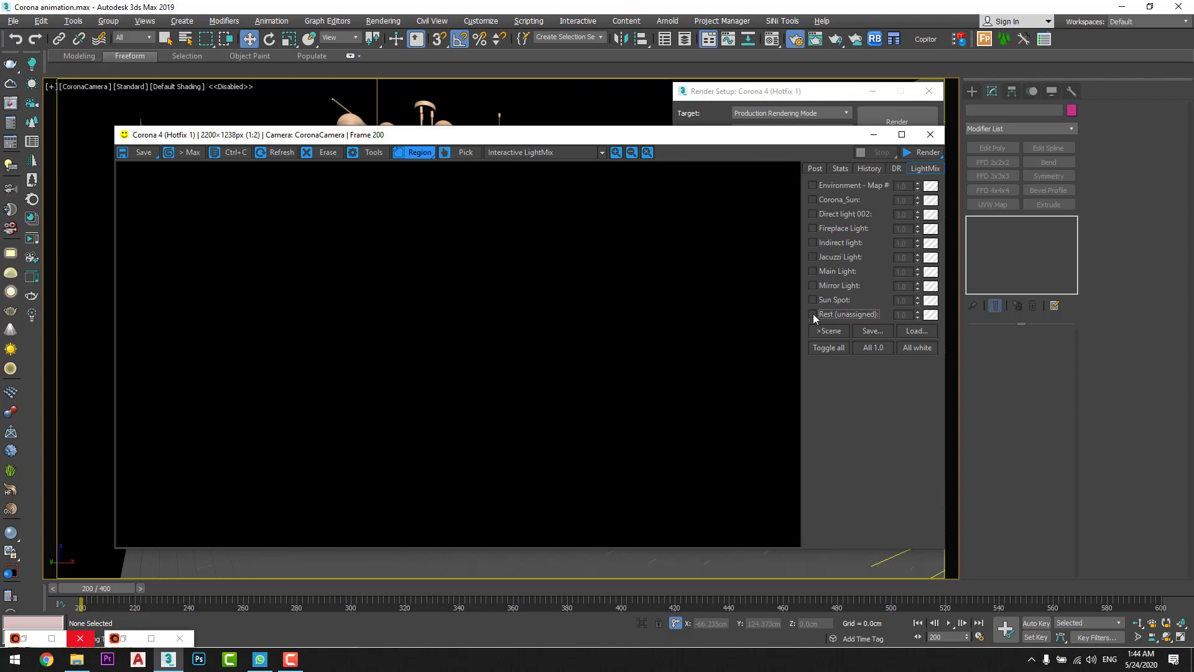
- Re-enable Indirect, Fireplace, Direct light 002, Sun, Environment, Jacuzzi, Main, Mirror, Sun Spot and Rest
{"action": "left_click", "coordinate": [813, 242]}
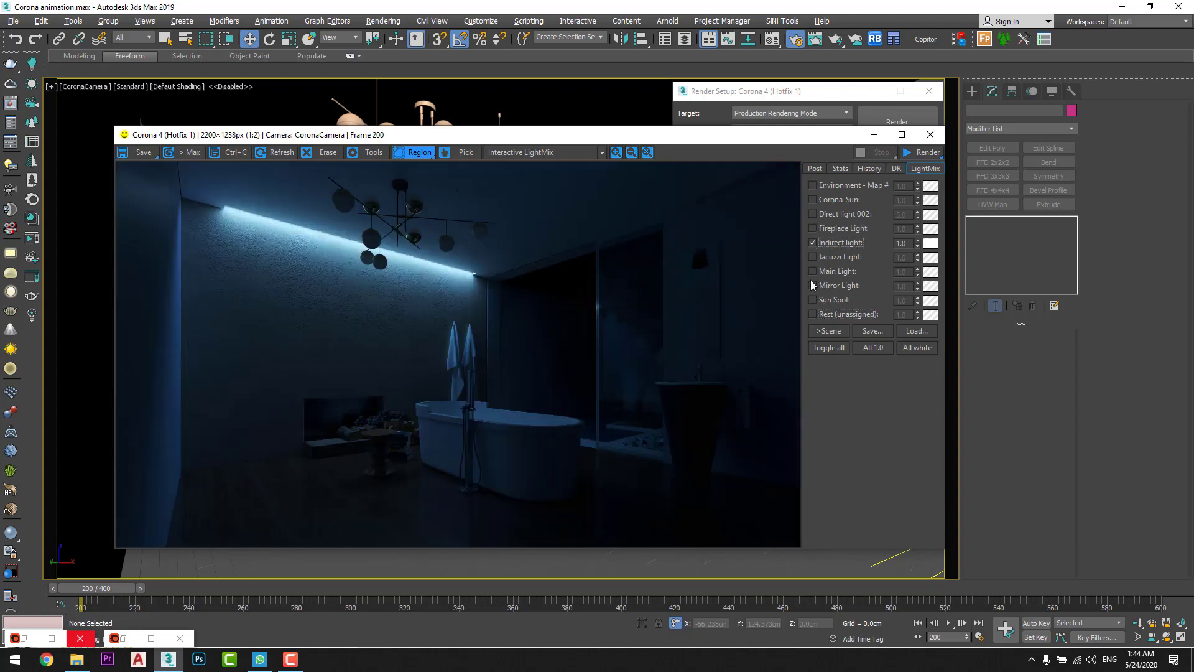
{"action": "left_click", "coordinate": [812, 228]}
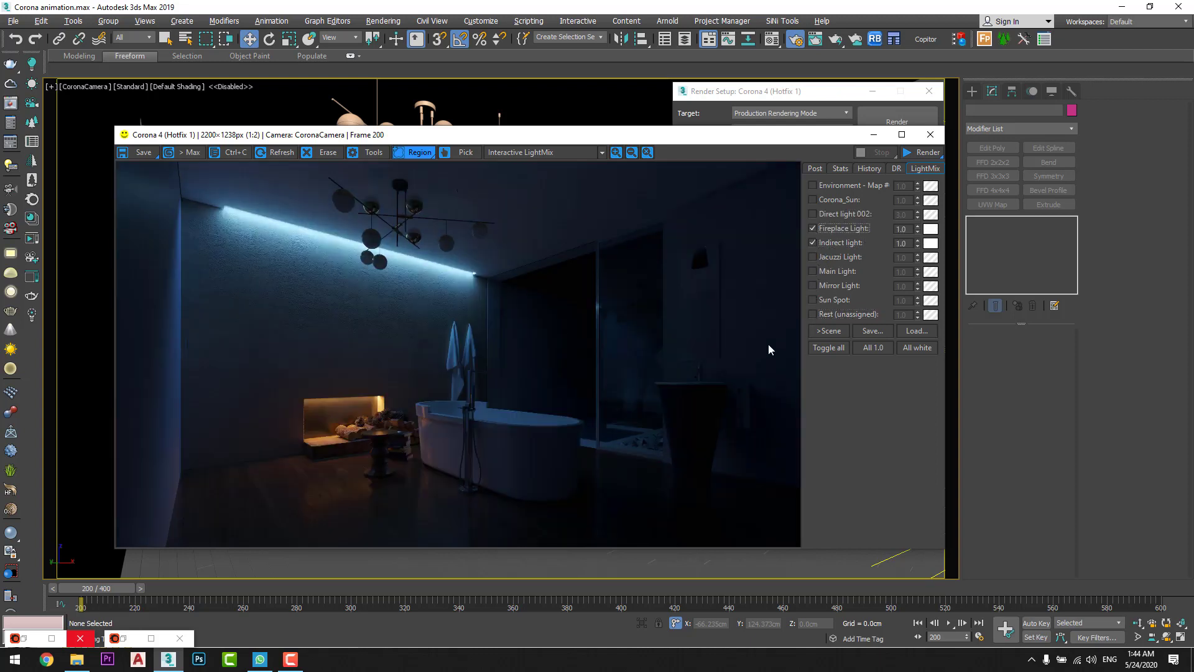
{"action": "left_click", "coordinate": [813, 215]}
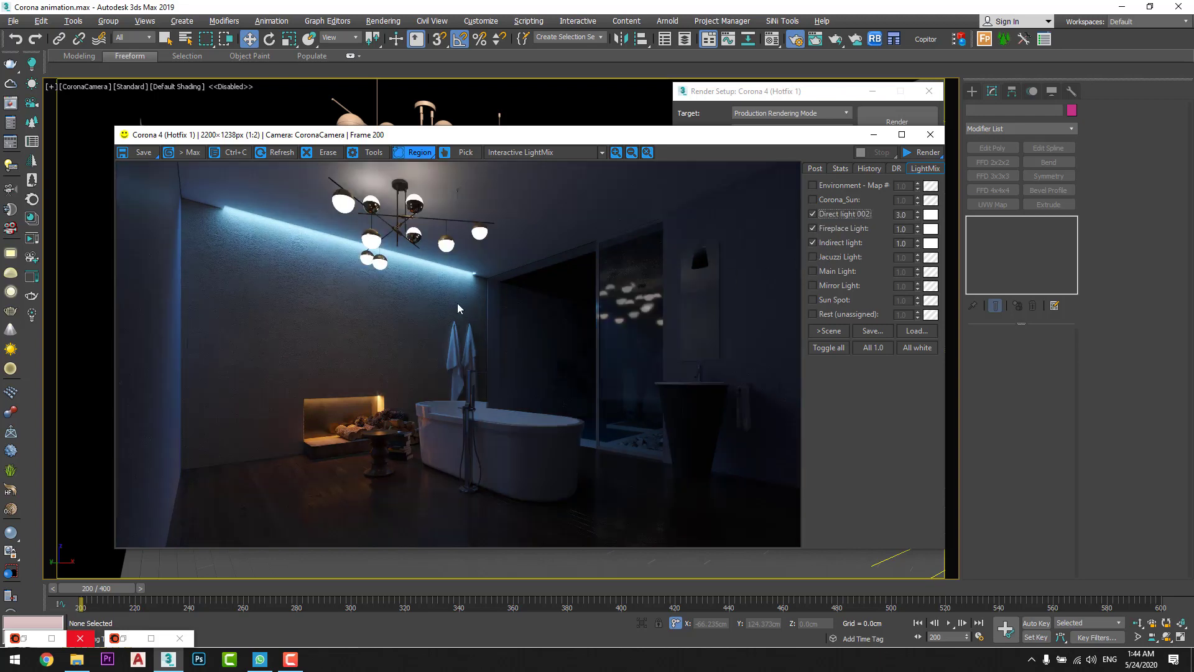
{"action": "left_click", "coordinate": [812, 200]}
{"action": "left_click", "coordinate": [812, 186]}
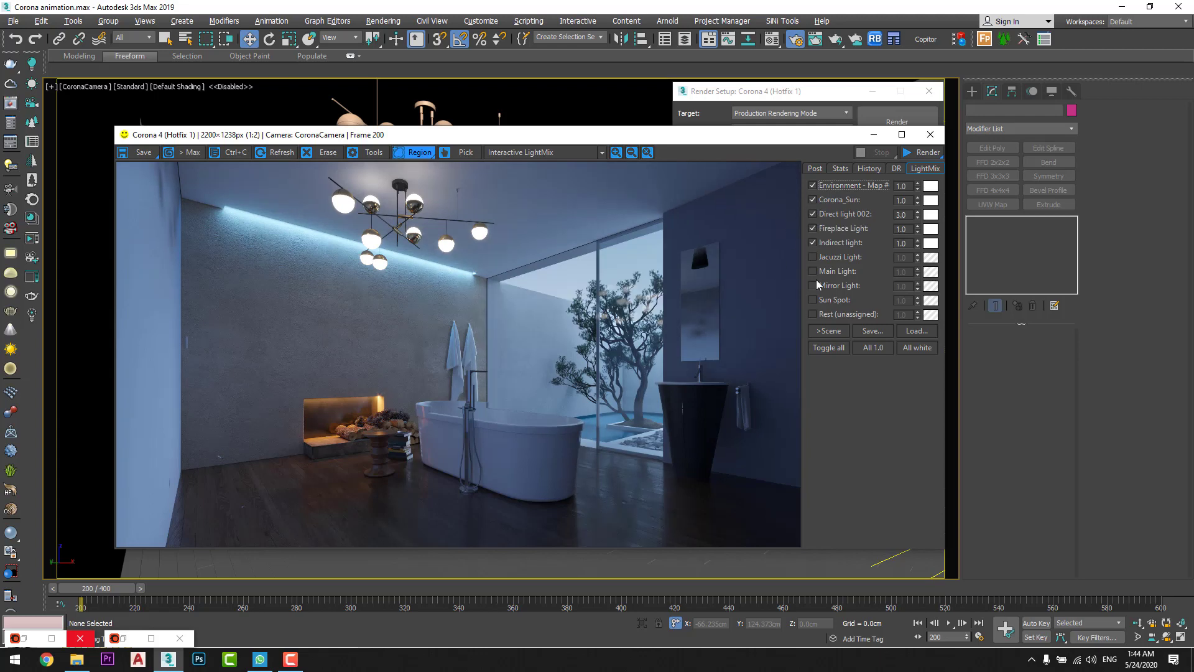
{"action": "left_click", "coordinate": [812, 257]}
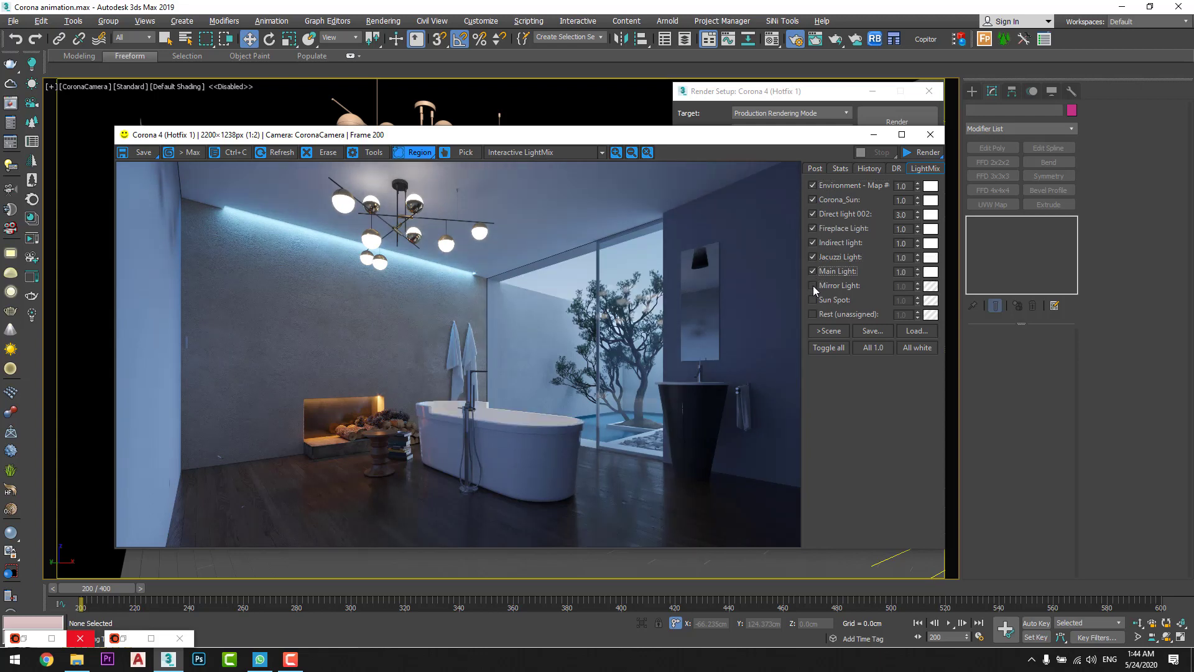
{"action": "left_click", "coordinate": [813, 271]}
{"action": "left_click", "coordinate": [812, 286]}
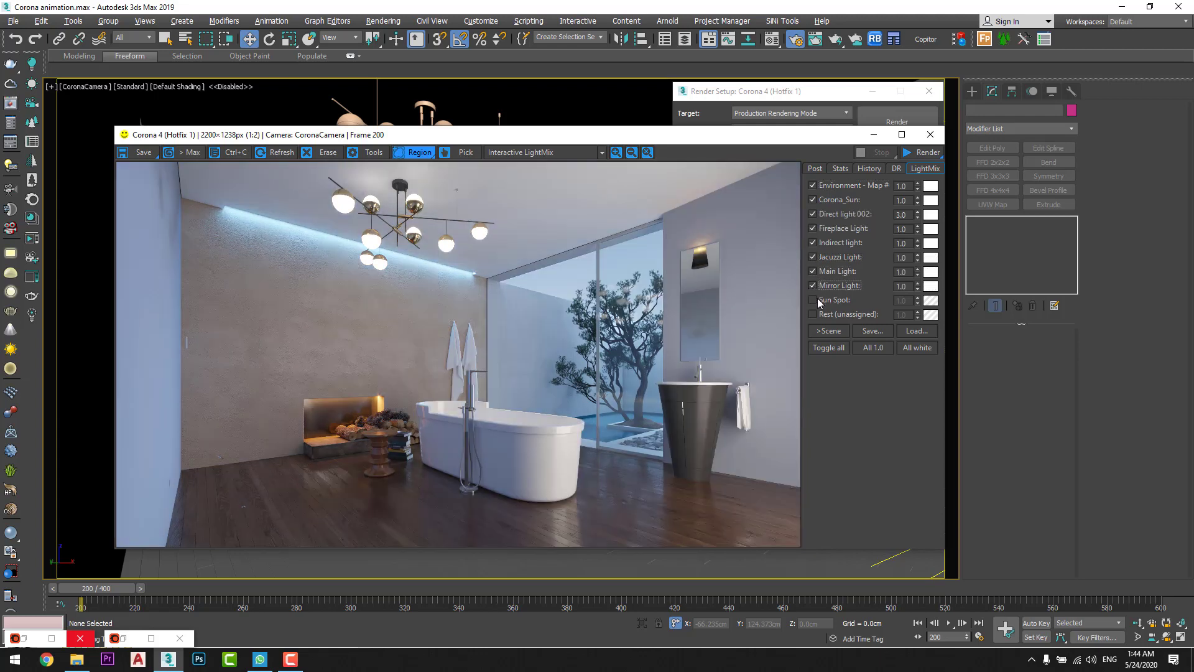
{"action": "left_click", "coordinate": [813, 300]}
{"action": "left_click", "coordinate": [812, 314]}
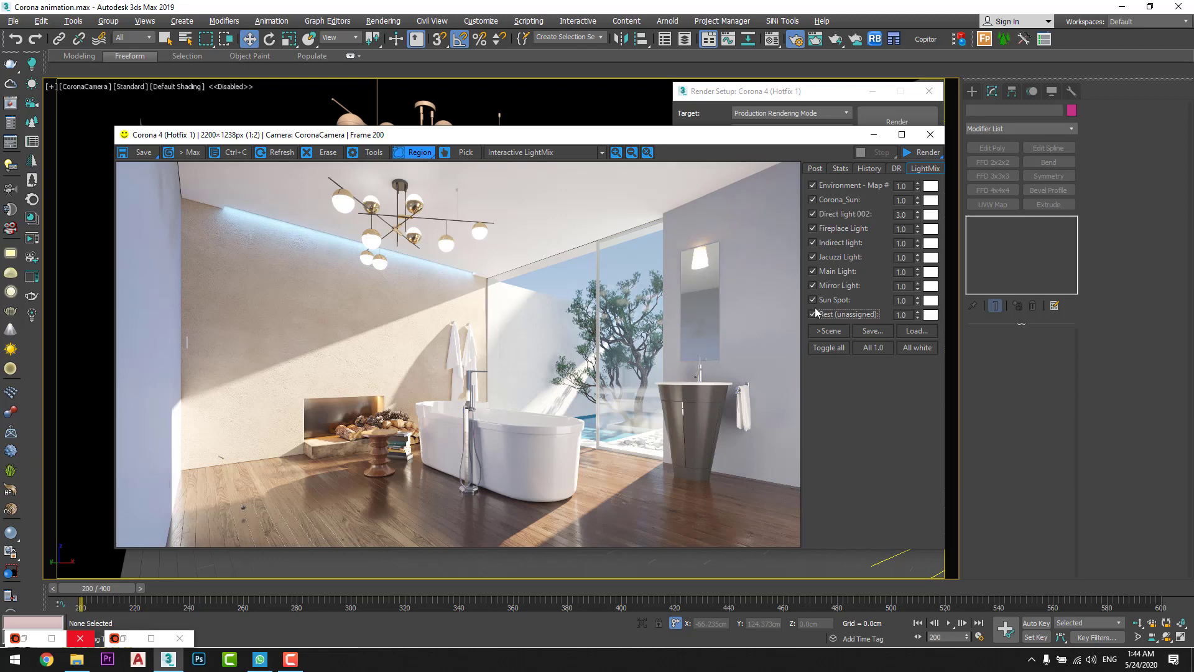
{"action": "left_click", "coordinate": [813, 314]}
{"action": "left_click", "coordinate": [815, 313]}
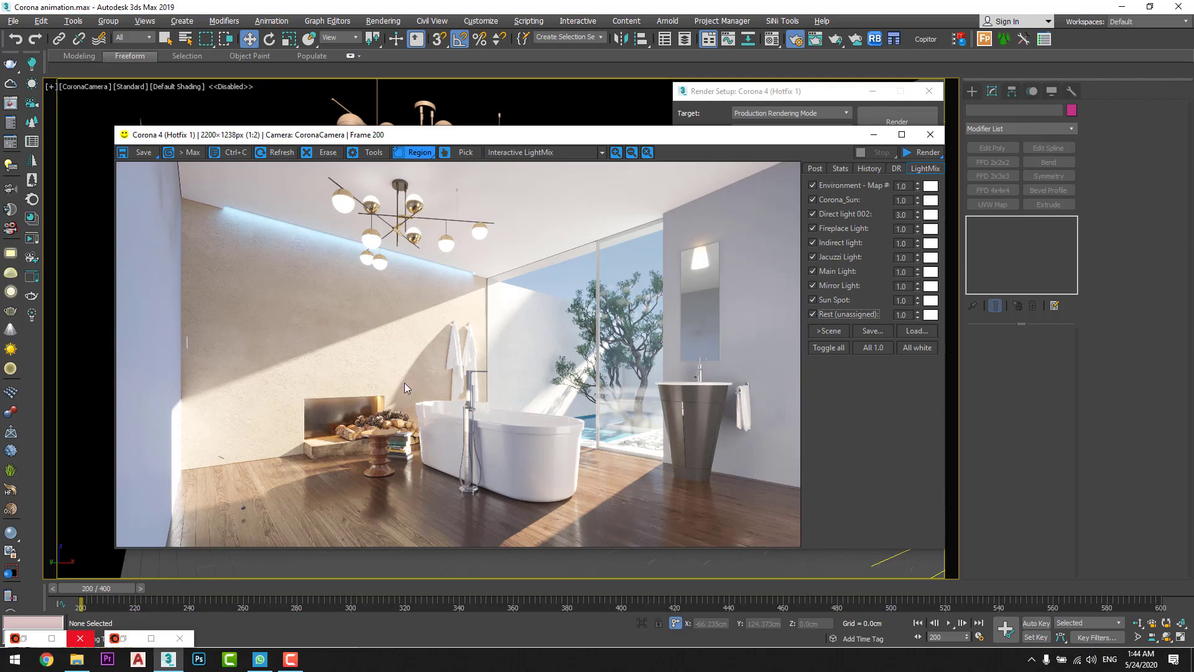
- Start Save All for the render passes and create a new Render folder
{"action": "left_click_drag", "start_coordinate": [460, 140], "coordinate": [420, 124]}
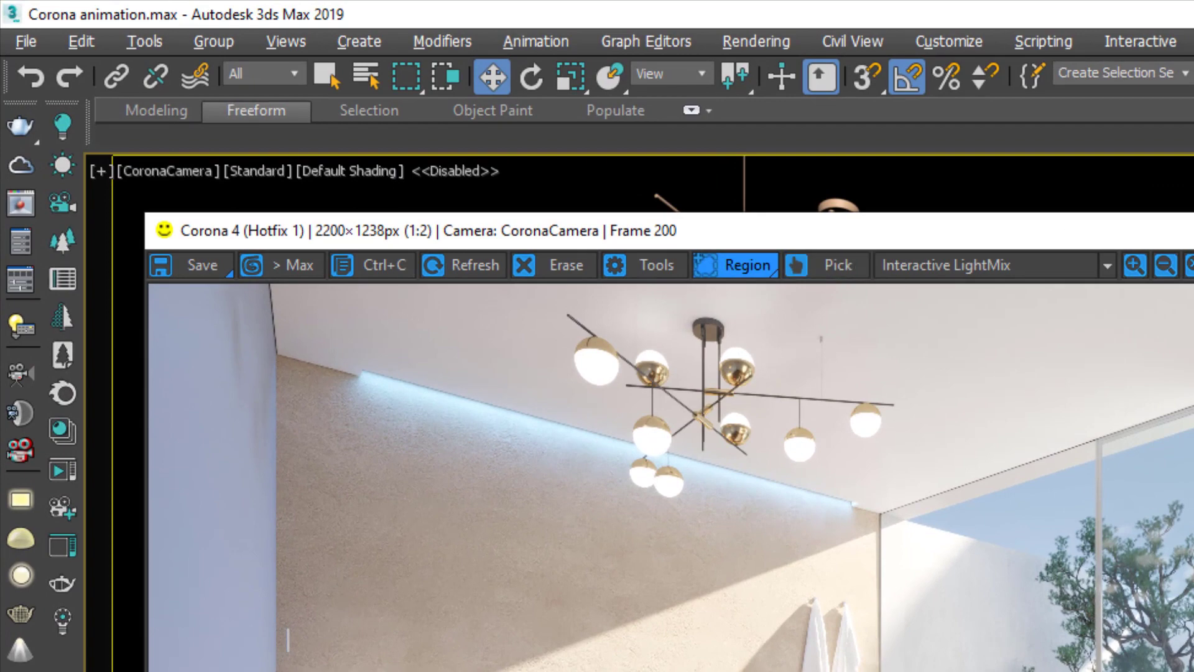
{"action": "left_click", "coordinate": [190, 264]}
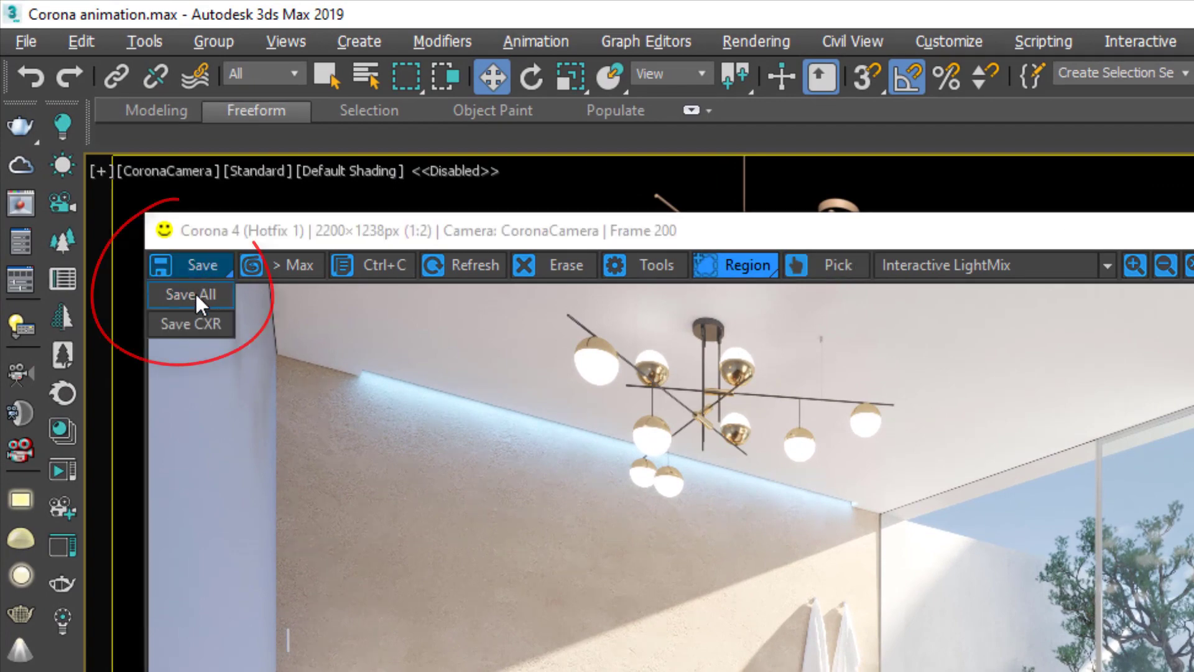
{"action": "left_click", "coordinate": [203, 301]}
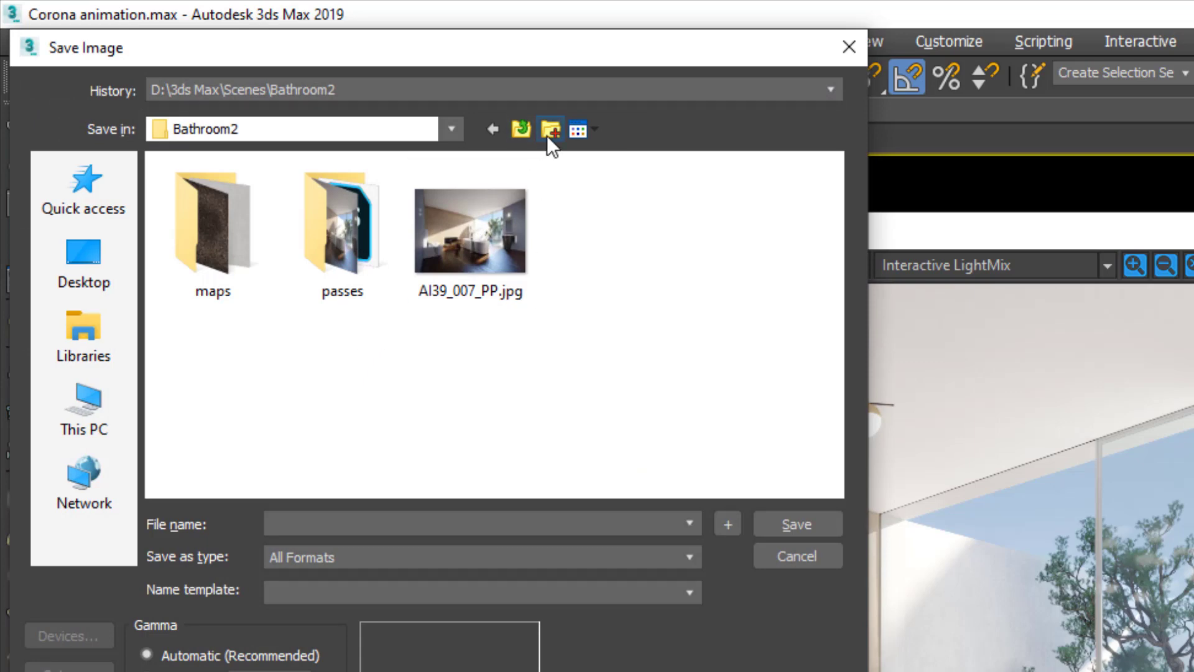
{"action": "left_click", "coordinate": [546, 136]}
{"action": "type", "text": "Render"}
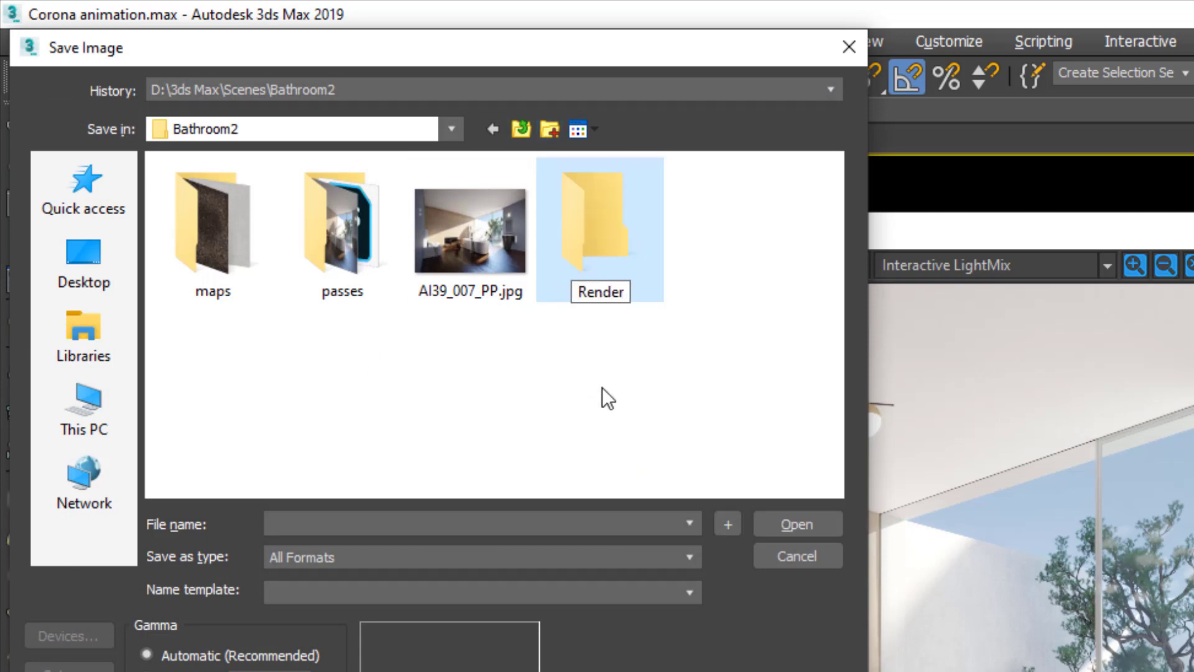
{"action": "key", "text": "Return"}
{"action": "key", "text": "Return"}
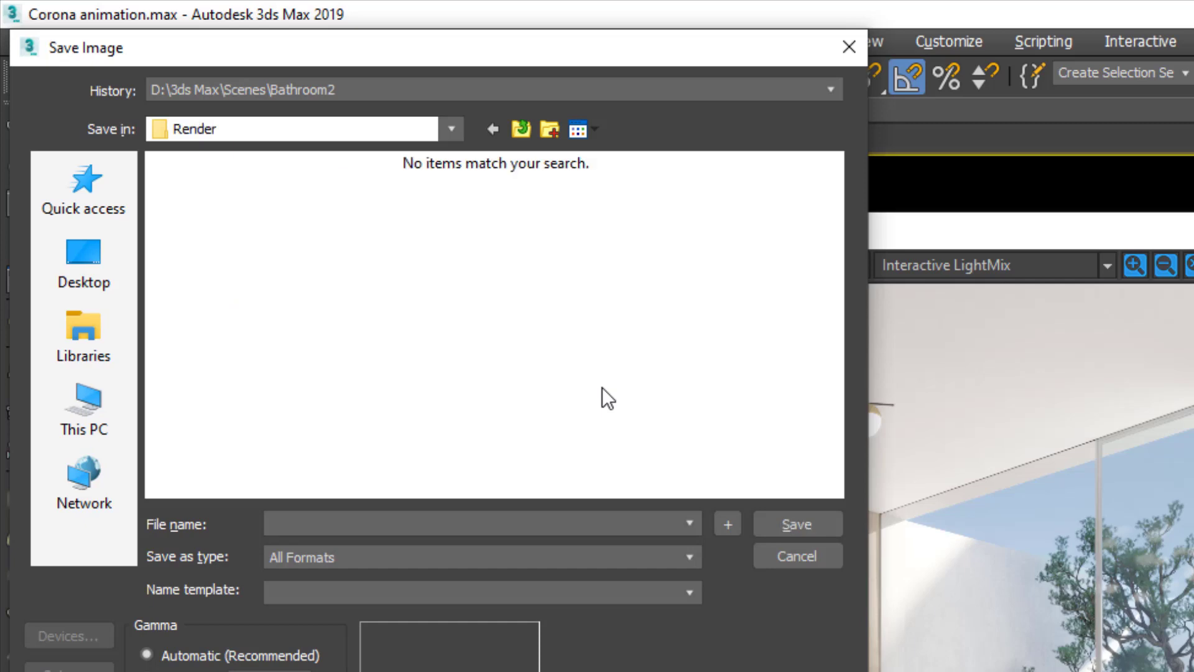
- Inside Render, create a Day Shot folder and save the passes as PNG files named '1'
{"action": "left_click", "coordinate": [546, 131]}
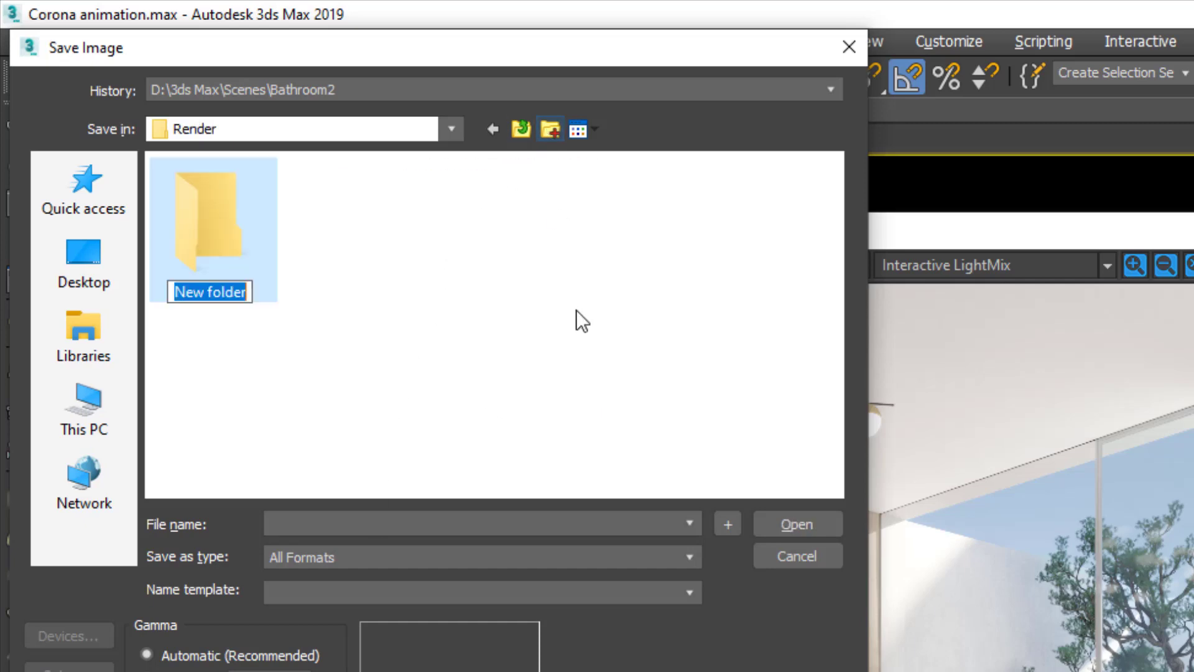
{"action": "type", "text": "Day Shot"}
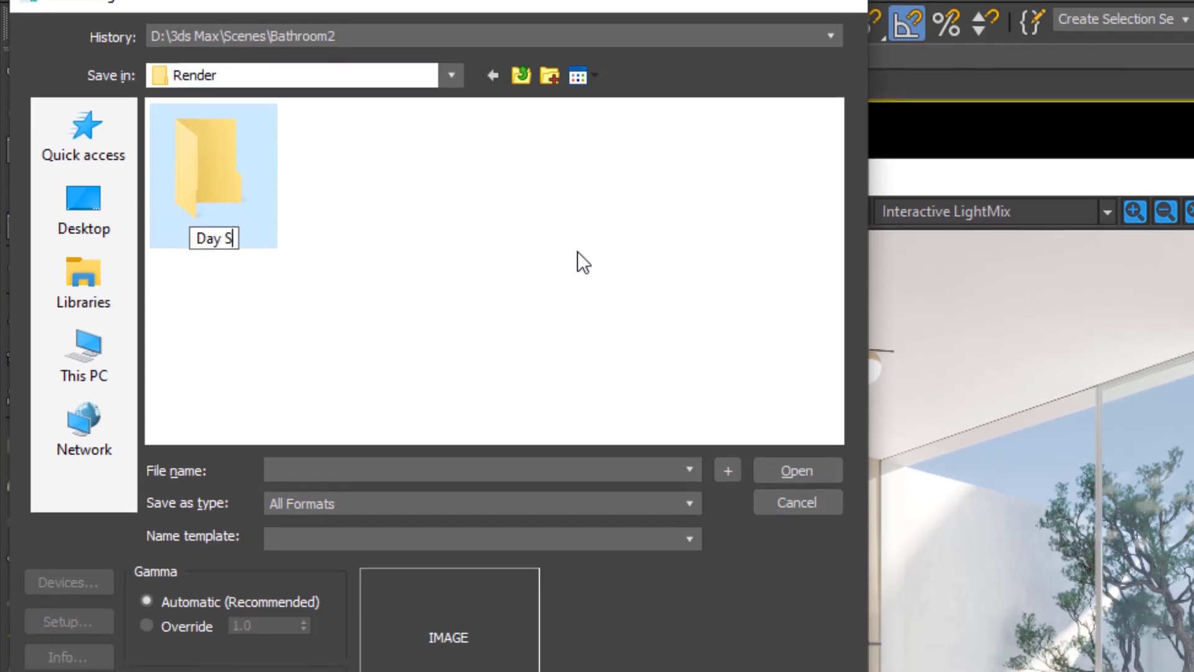
{"action": "key", "text": "Return"}
{"action": "key", "text": "Return"}
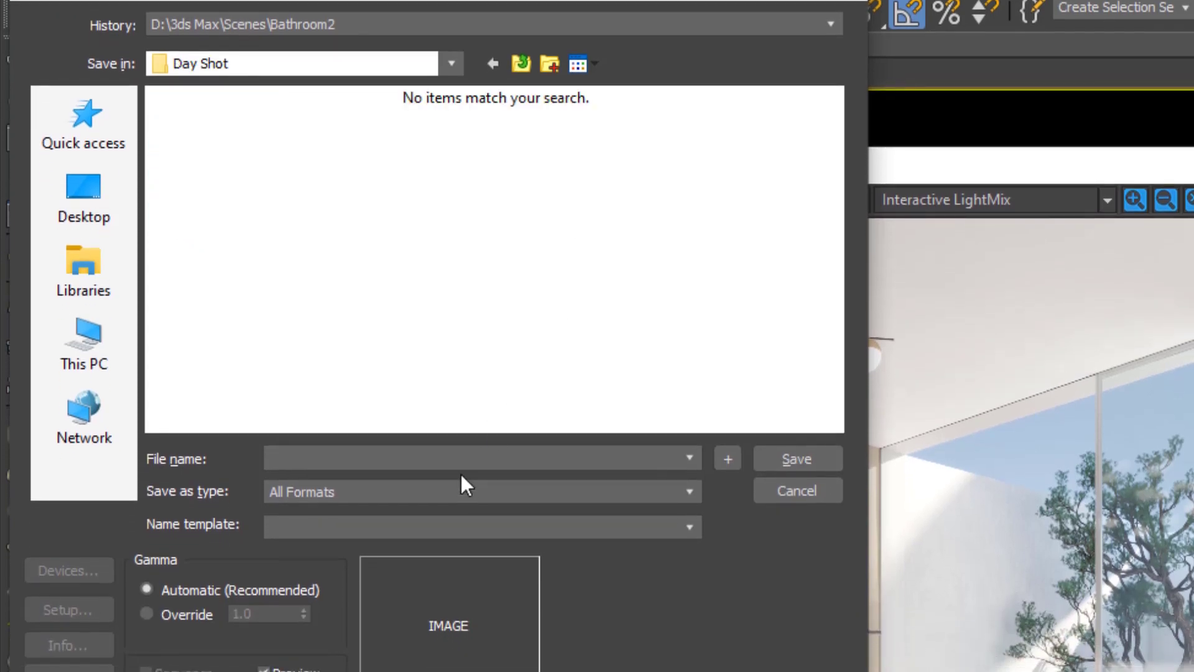
{"action": "type", "text": "1"}
{"action": "left_click", "coordinate": [411, 492]}
{"action": "left_click", "coordinate": [394, 644]}
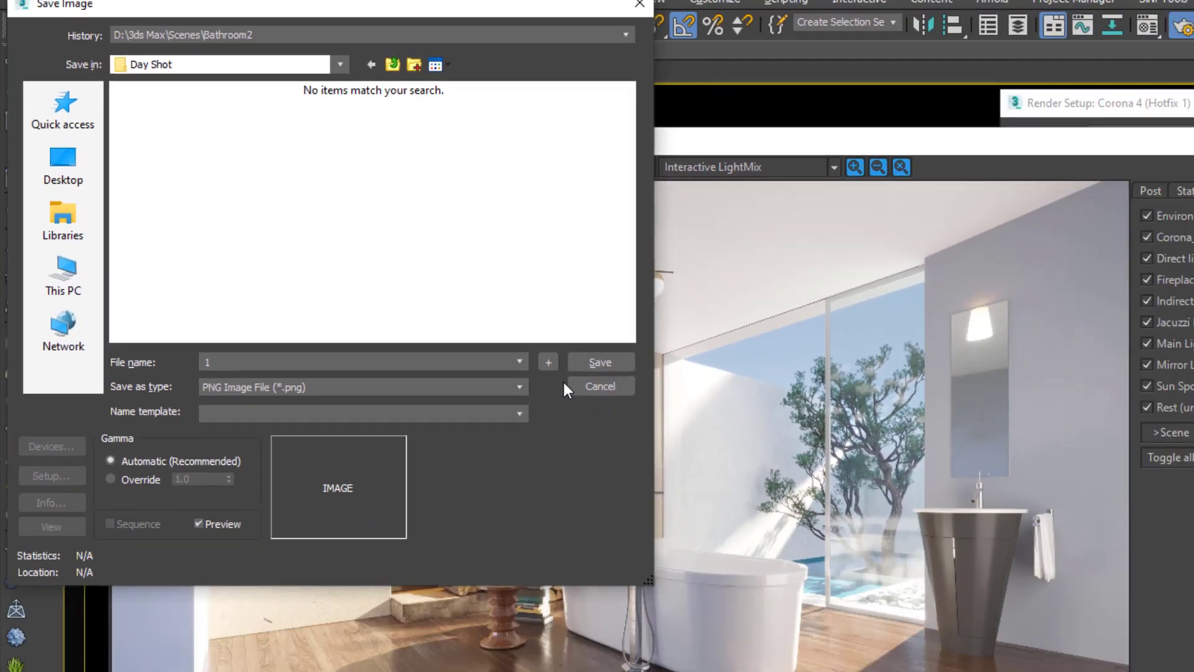
{"action": "left_click", "coordinate": [575, 350]}
{"action": "left_click", "coordinate": [138, 178]}
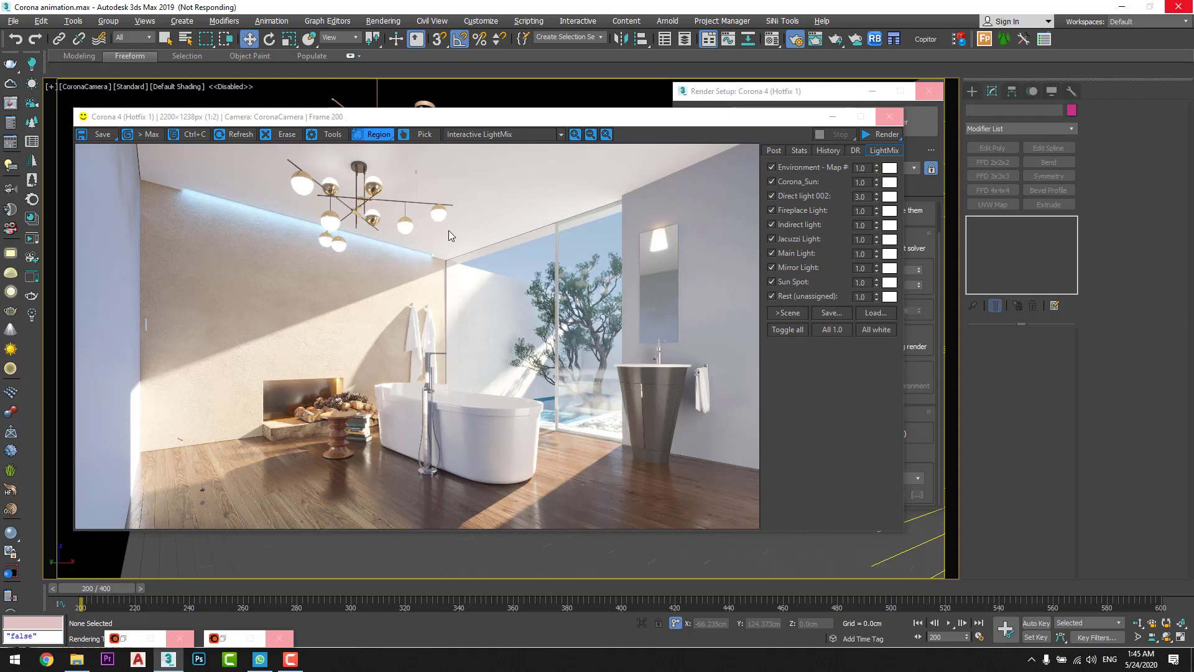
- Lower the Corona_Sun intensity and give the sun a cool light-blue tint
{"action": "scroll", "coordinate": [449, 230], "scroll_direction": "up", "scroll_amount": 1}
{"action": "middle_click_drag", "start_coordinate": [636, 269], "coordinate": [531, 406]}
{"action": "middle_click_drag", "start_coordinate": [583, 281], "coordinate": [373, 338]}
{"action": "scroll", "coordinate": [376, 336], "scroll_direction": "down", "scroll_amount": 1}
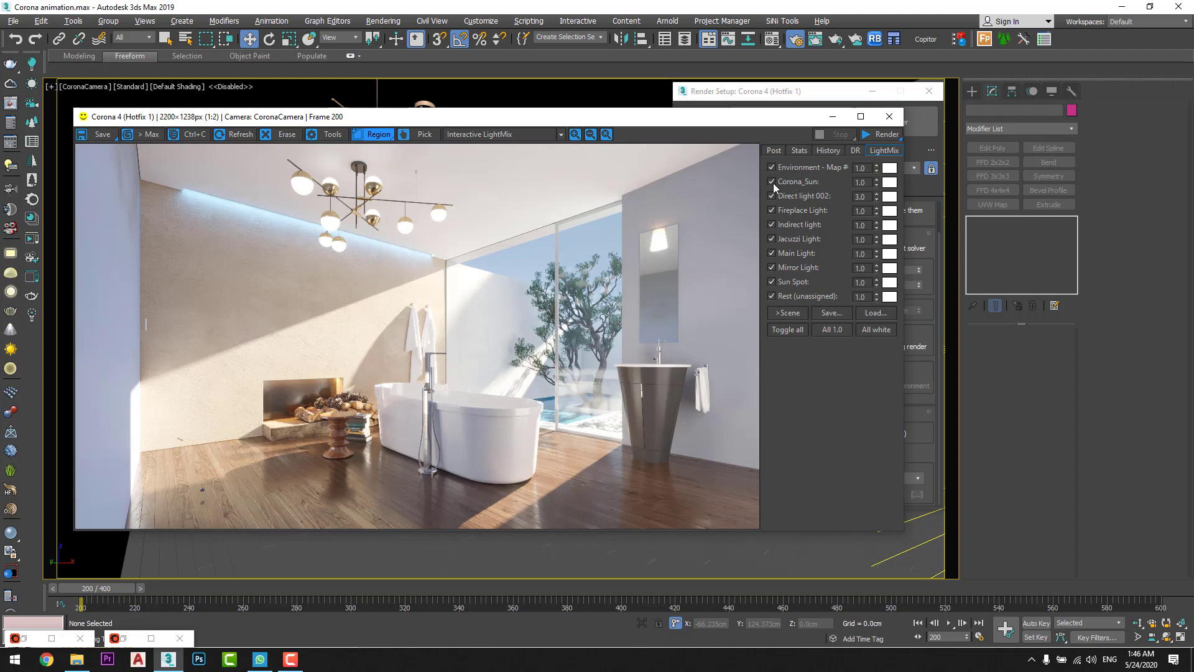
{"action": "left_click_drag", "start_coordinate": [876, 182], "coordinate": [884, 349]}
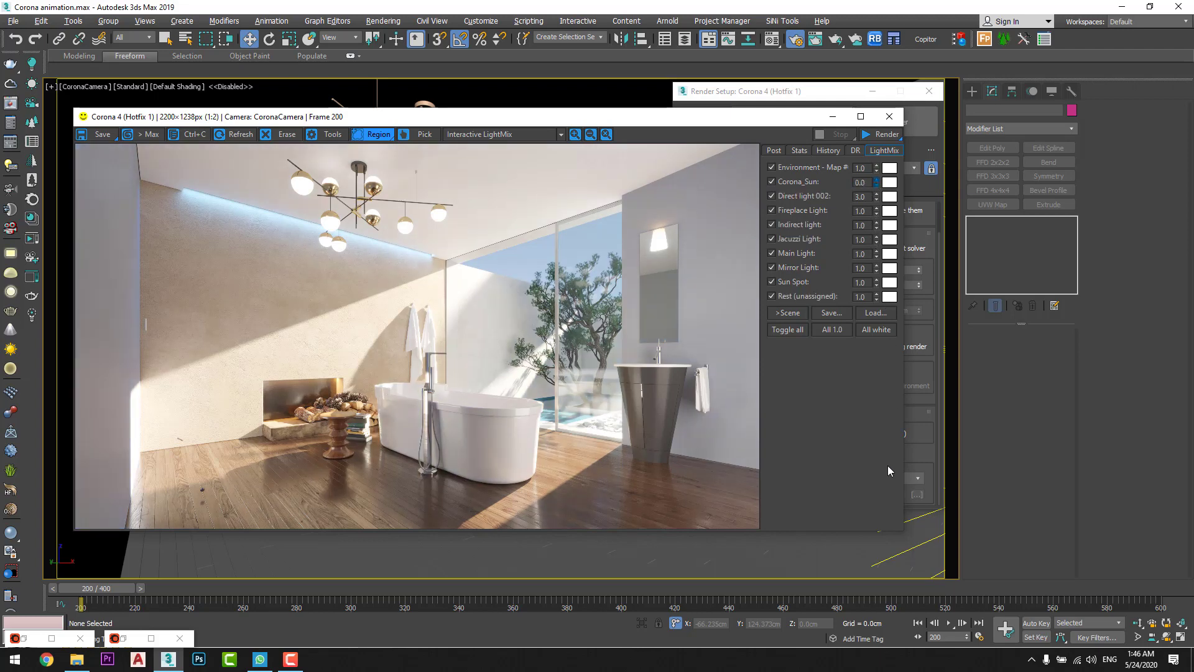
{"action": "left_click_drag", "start_coordinate": [890, 427], "coordinate": [890, 394]}
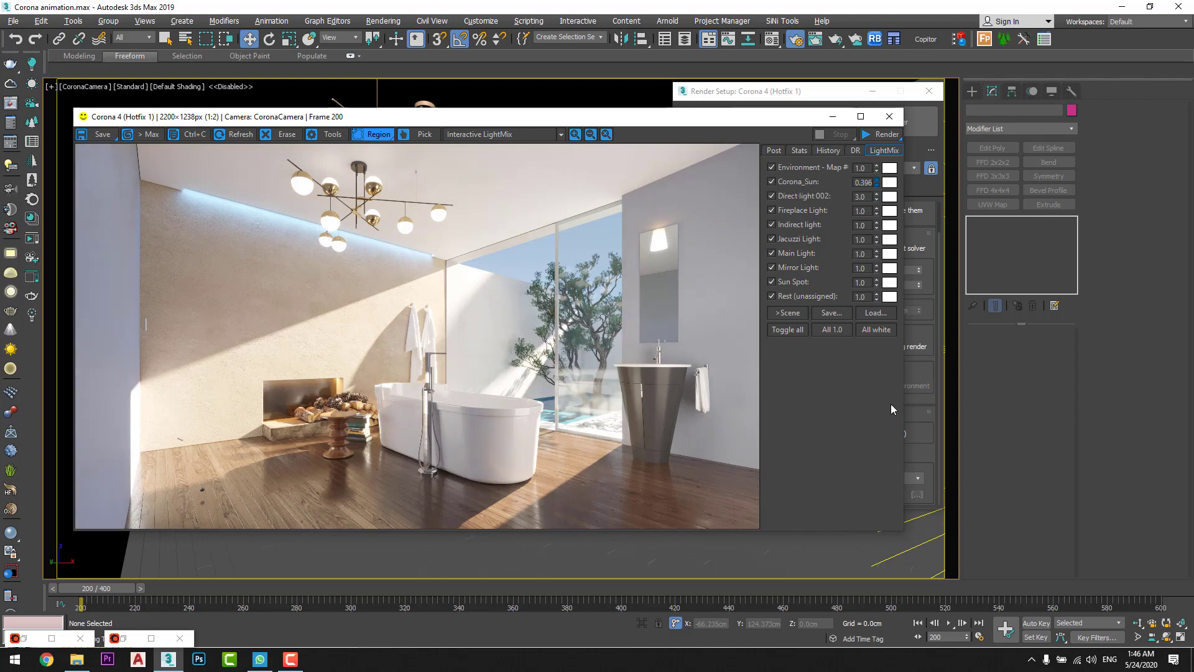
{"action": "left_click", "coordinate": [889, 181]}
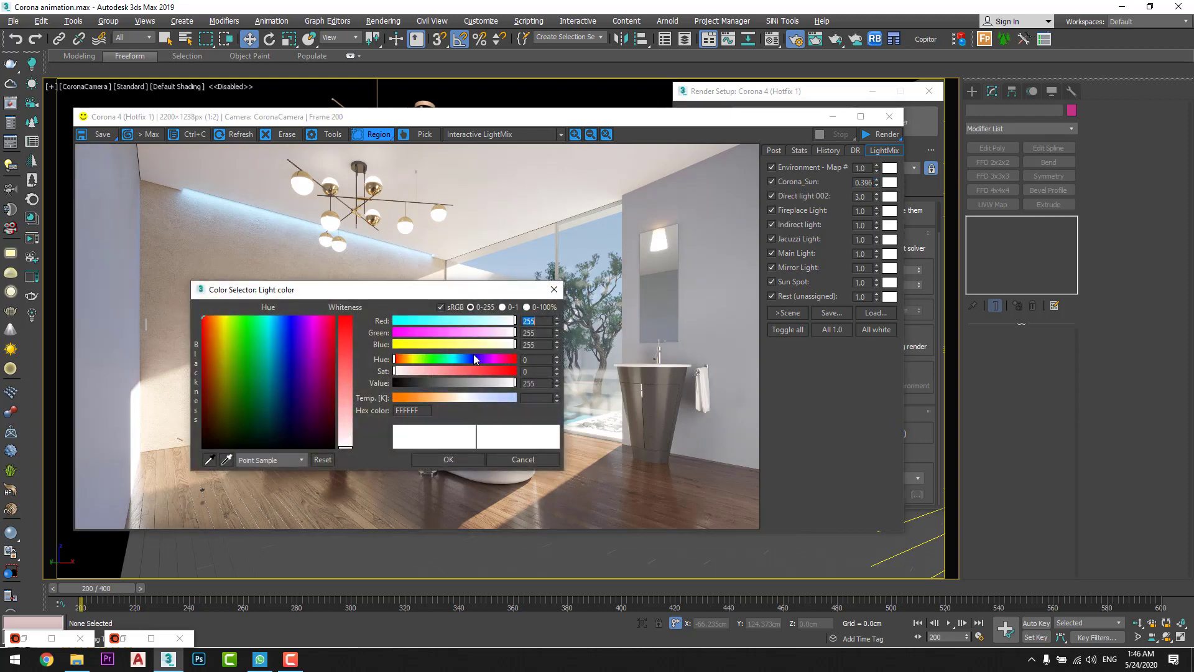
{"action": "left_click", "coordinate": [491, 398]}
{"action": "left_click", "coordinate": [453, 460]}
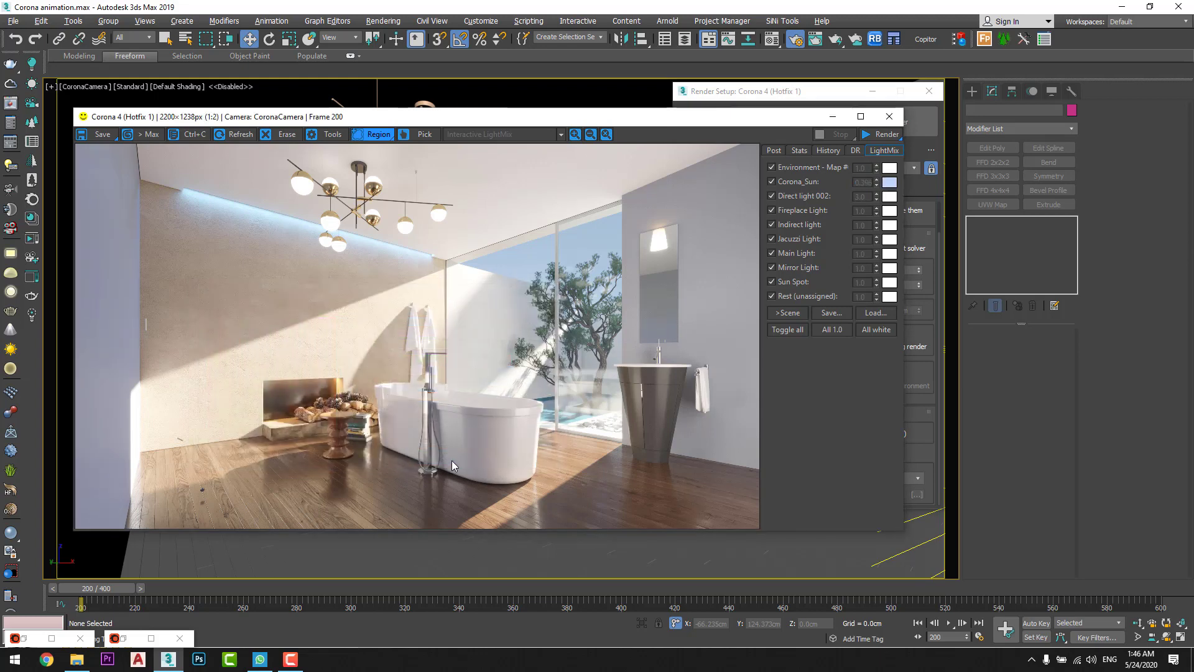
- Set the Environment intensity to 0.10 and Corona_Sun to 0.30 in LightMix
{"action": "left_click", "coordinate": [771, 197]}
{"action": "left_click", "coordinate": [771, 197]}
{"action": "left_click", "coordinate": [772, 168]}
{"action": "left_click", "coordinate": [772, 167]}
{"action": "left_click_drag", "start_coordinate": [876, 170], "coordinate": [871, 297]}
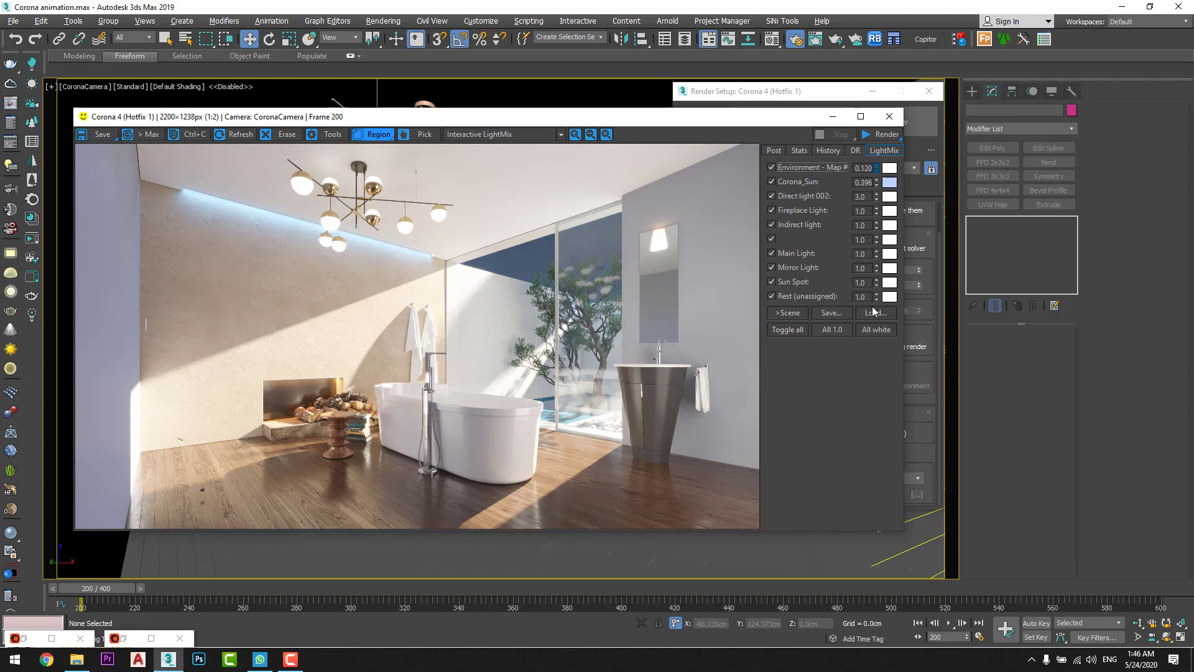
{"action": "double_click", "coordinate": [868, 168]}
{"action": "key", "text": "BackSpace"}
{"action": "type", "text": ".1"}
{"action": "key", "text": "Return"}
{"action": "double_click", "coordinate": [863, 182]}
{"action": "type", "text": ".3"}
{"action": "key", "text": "Return"}
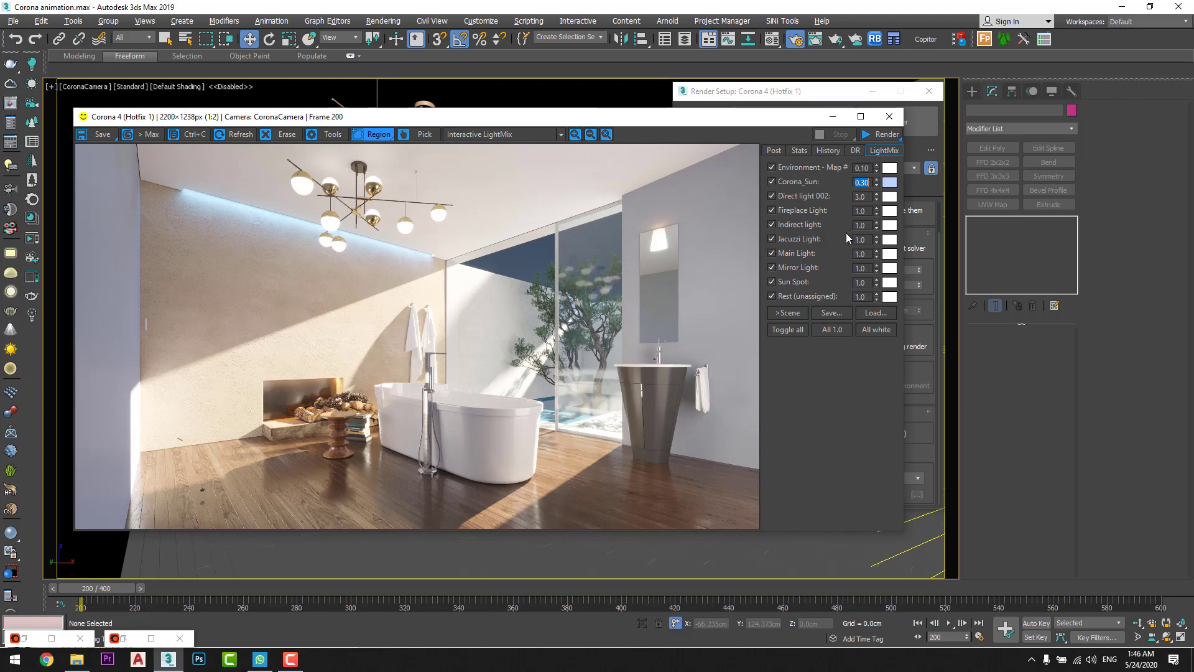
- Raise the Direct light 002 intensity to 10.0
{"action": "left_click", "coordinate": [772, 196]}
{"action": "left_click", "coordinate": [772, 196]}
{"action": "left_click_drag", "start_coordinate": [876, 198], "coordinate": [885, 5]}
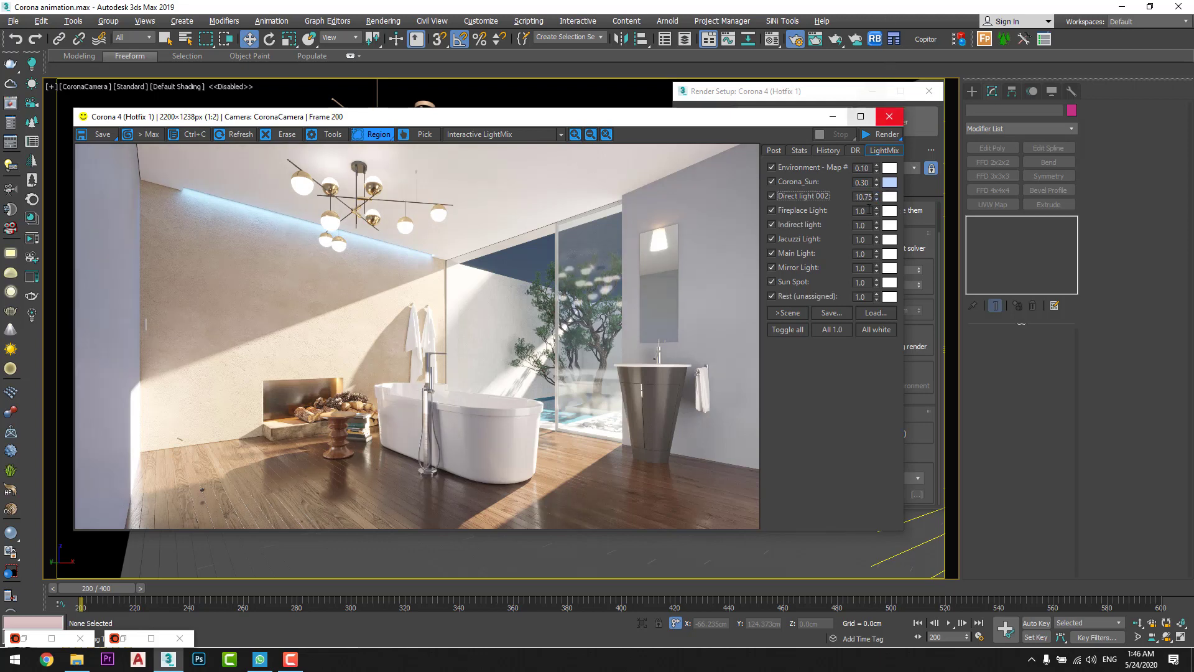
{"action": "double_click", "coordinate": [863, 197]}
{"action": "type", "text": "10"}
{"action": "key", "text": "Return"}
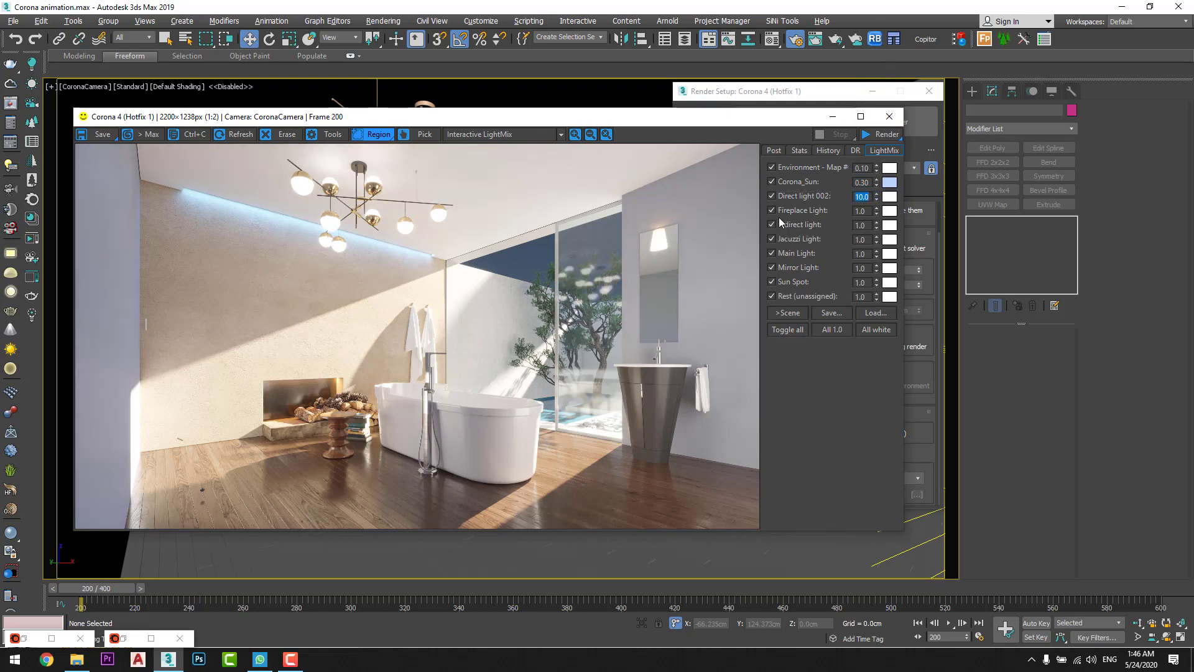
- Set the Sun Spot pass to 0.015 and raise the Jacuzzi Light pass intensity
{"action": "left_click", "coordinate": [771, 282]}
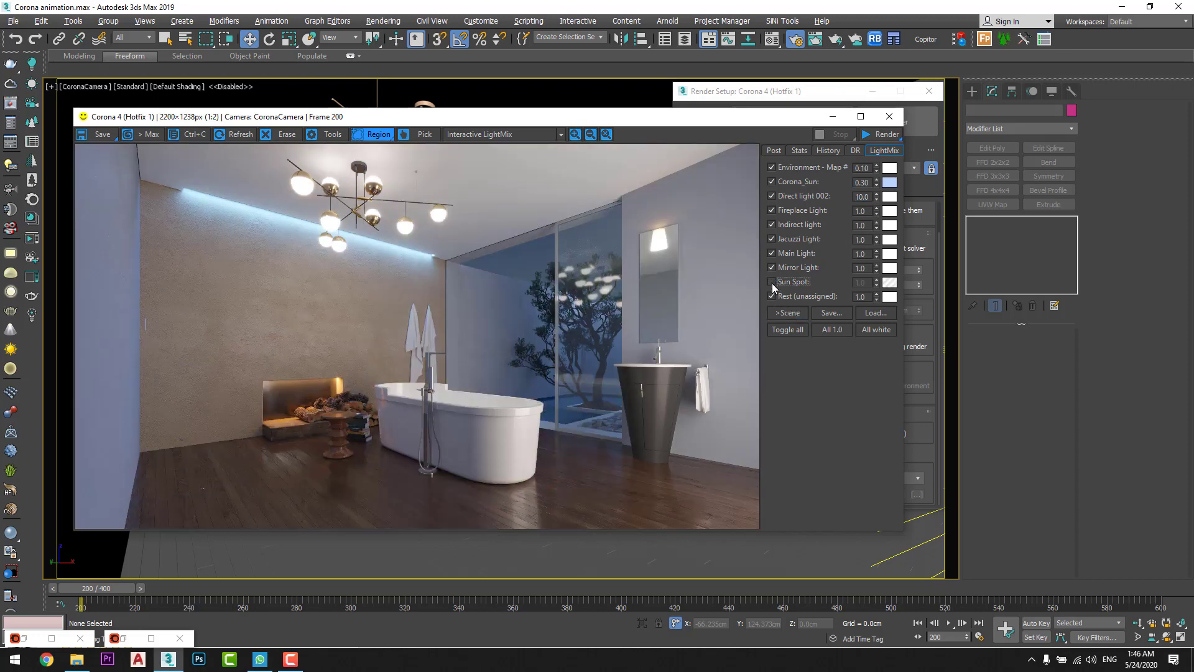
{"action": "left_click", "coordinate": [771, 283]}
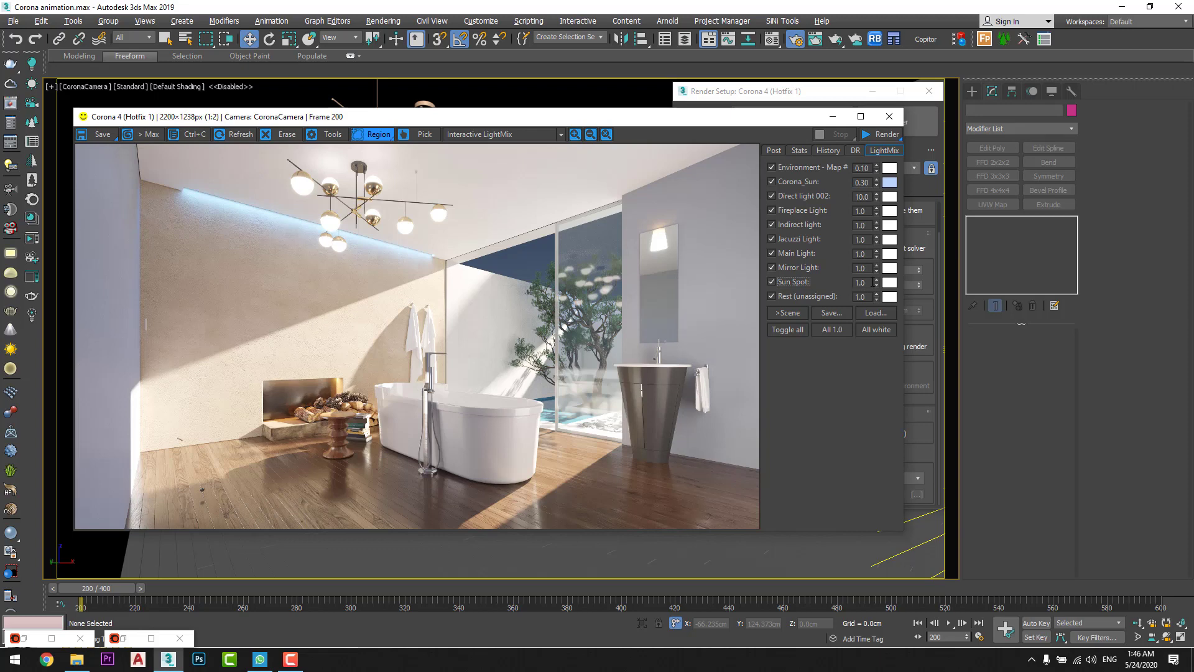
{"action": "left_click_drag", "start_coordinate": [877, 285], "coordinate": [873, 304]}
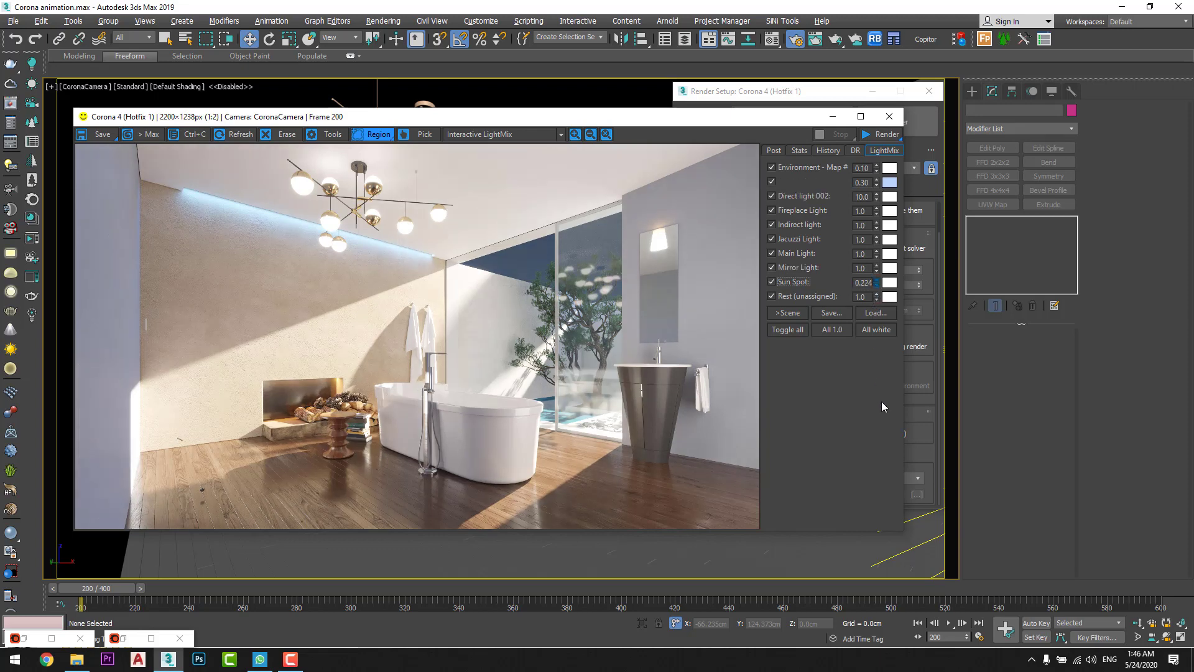
{"action": "left_click_drag", "start_coordinate": [879, 416], "coordinate": [875, 447]}
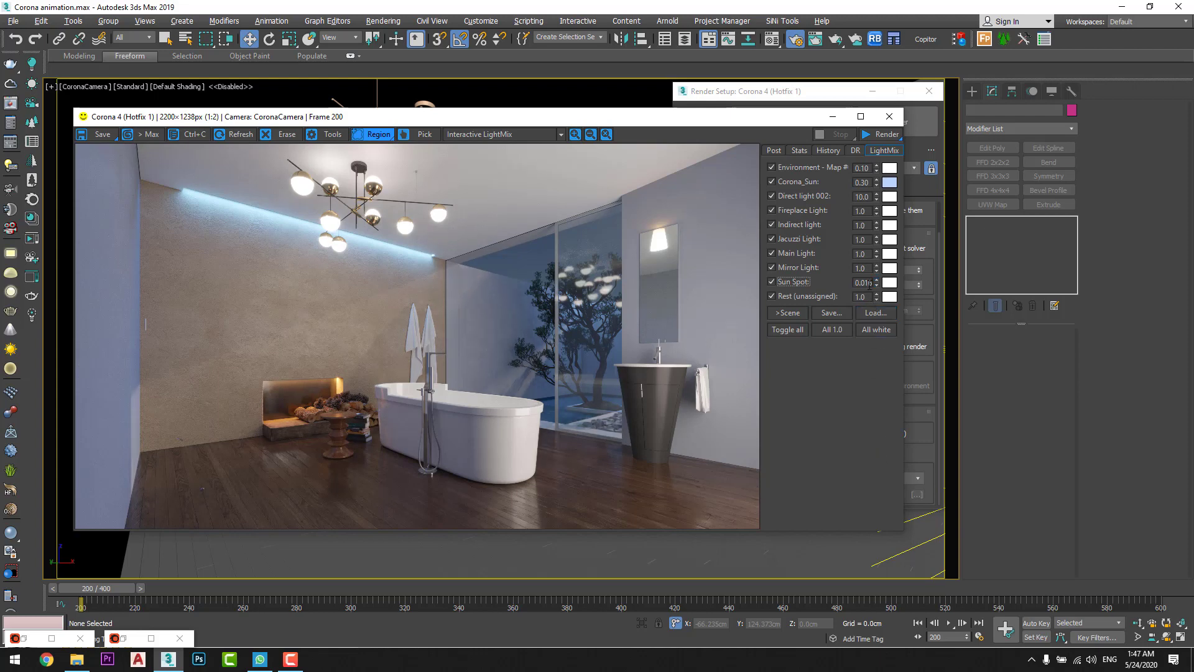
{"action": "double_click", "coordinate": [870, 283]}
{"action": "type", "text": "0.015"}
{"action": "key", "text": "Return"}
{"action": "left_click", "coordinate": [772, 296]}
{"action": "left_click", "coordinate": [772, 295]}
{"action": "left_click_drag", "start_coordinate": [877, 243], "coordinate": [877, 80]}
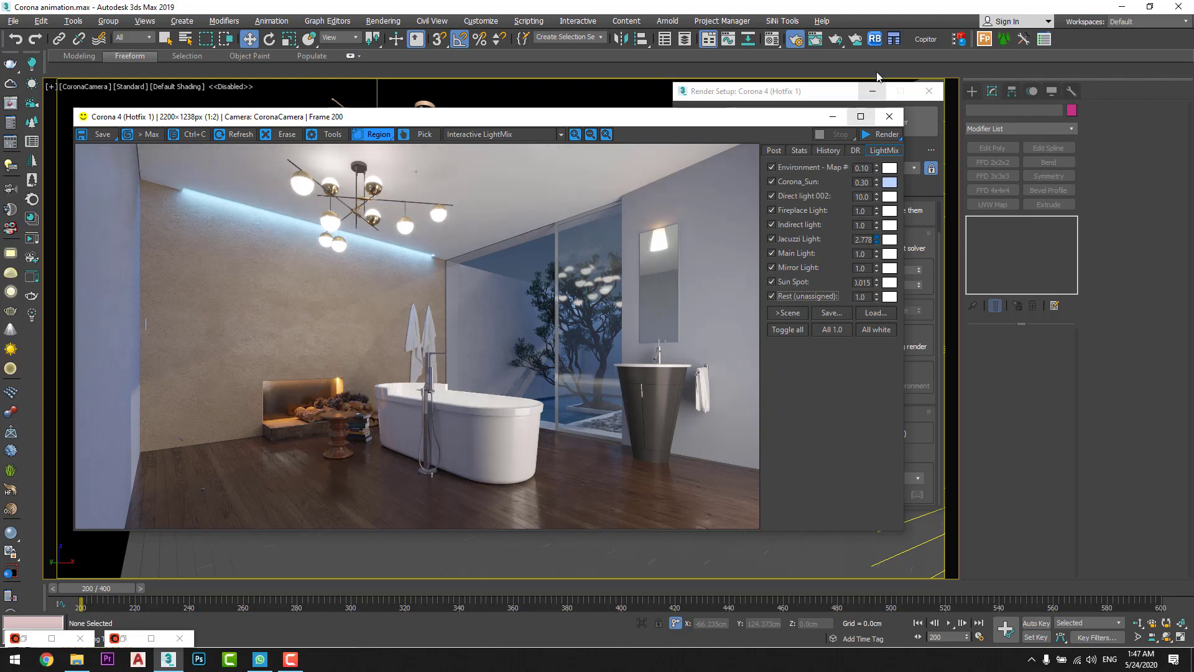
- Set Jacuzzi Light to 3.0, Indirect light to 3.0 and Fireplace Light to 10.0
{"action": "type", "text": "3"}
{"action": "key", "text": "Return"}
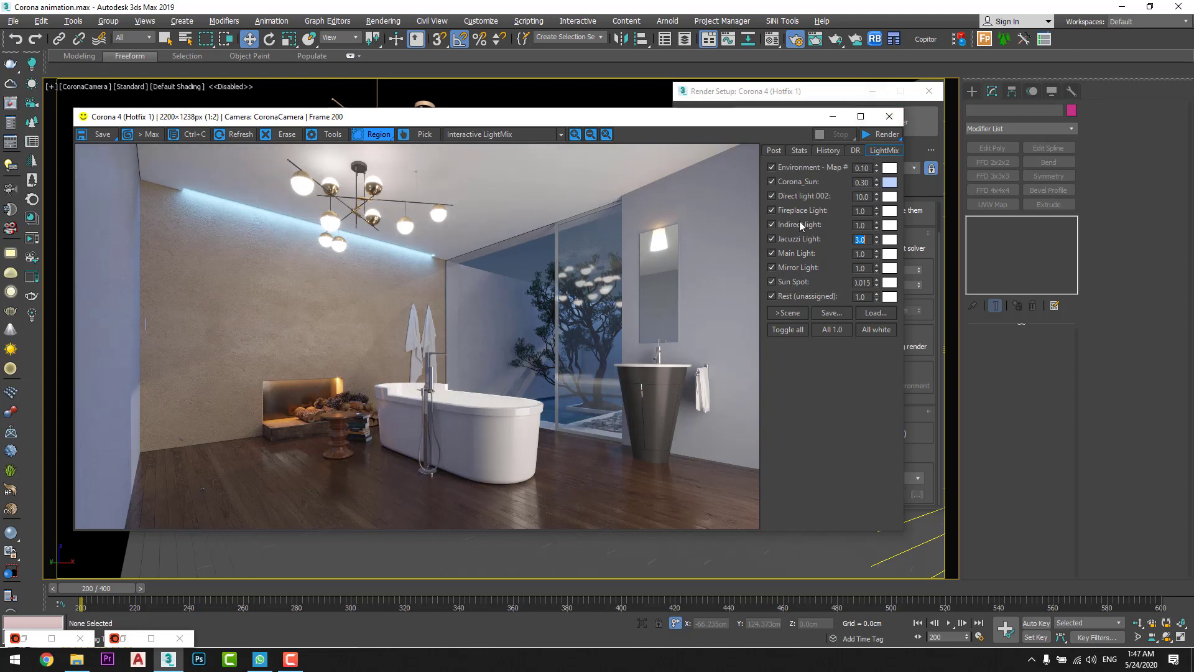
{"action": "double_click", "coordinate": [865, 226]}
{"action": "type", "text": "3"}
{"action": "key", "text": "Return"}
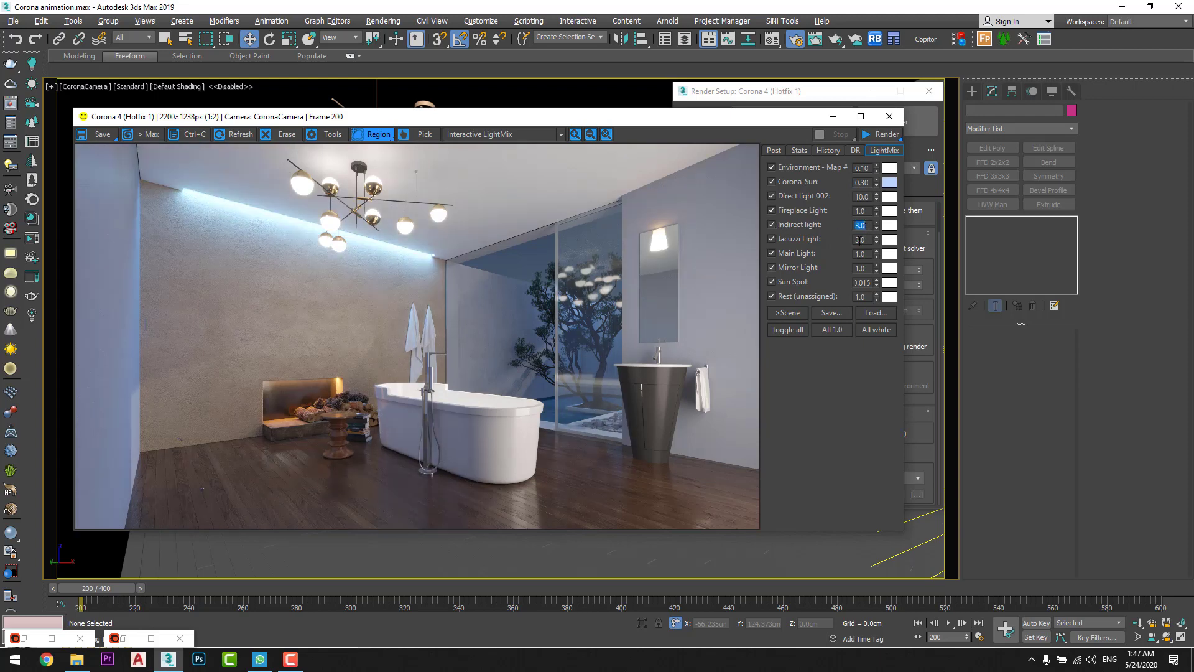
{"action": "double_click", "coordinate": [860, 211]}
{"action": "type", "text": "5"}
{"action": "key", "text": "Return"}
{"action": "type", "text": "10"}
{"action": "key", "text": "Return"}
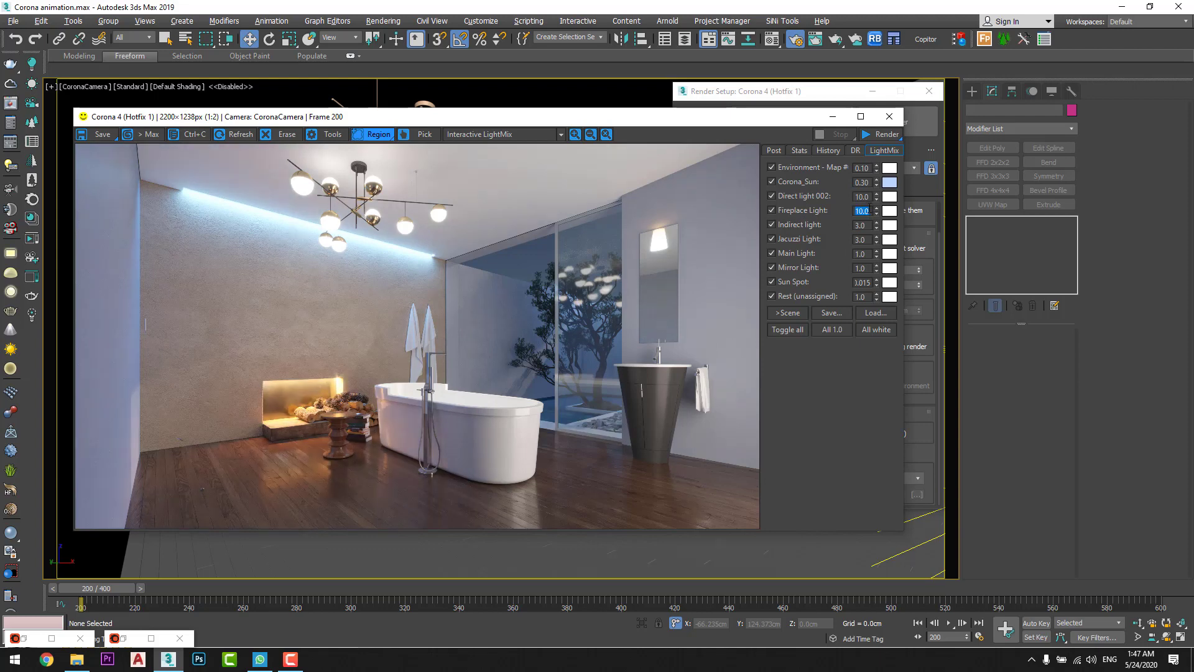
- Set Main Light to 0.3, Mirror Light to 5.0 and the Rest pass to 5.0
{"action": "left_click", "coordinate": [772, 253]}
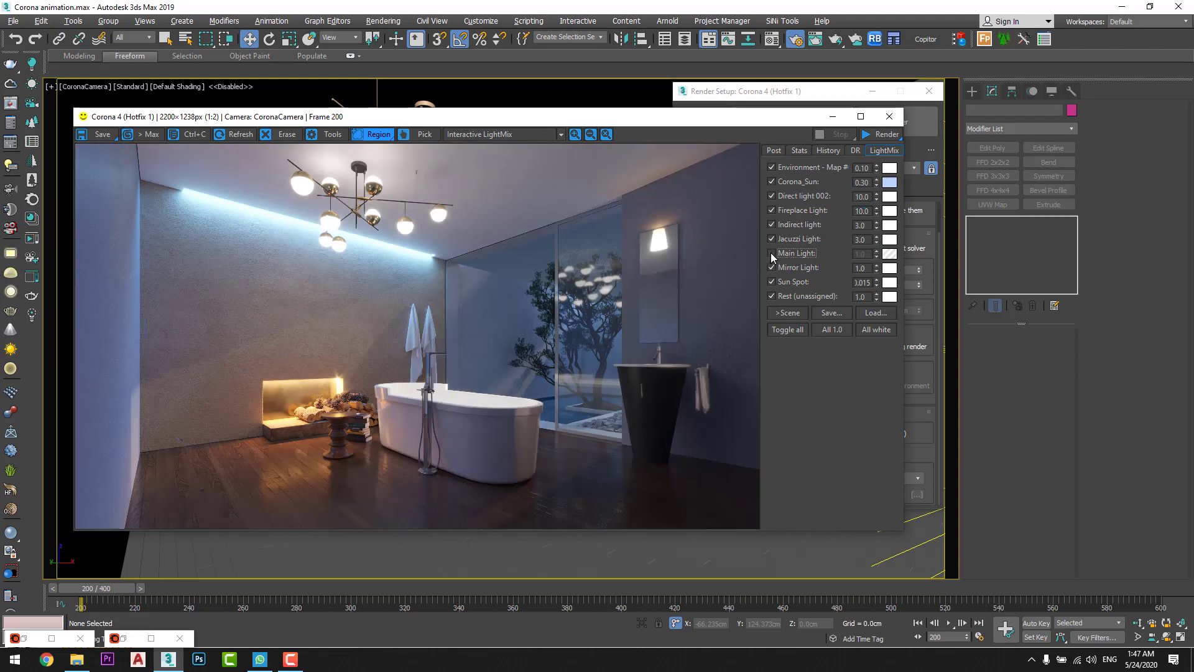
{"action": "left_click", "coordinate": [772, 254]}
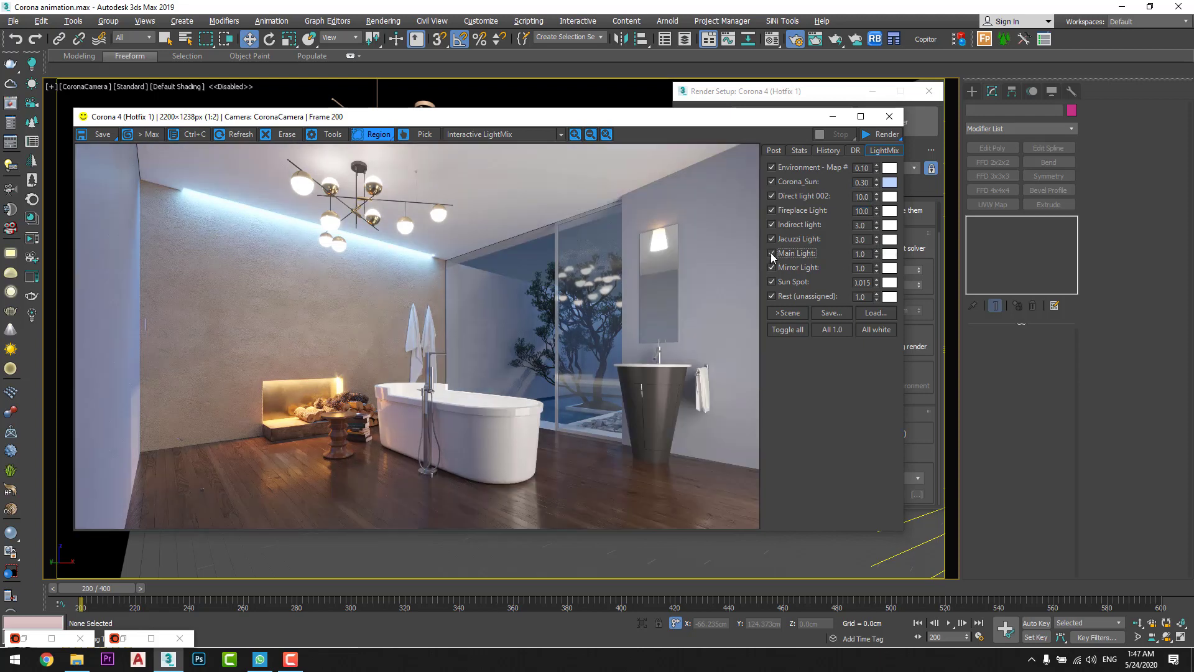
{"action": "left_click_drag", "start_coordinate": [876, 255], "coordinate": [886, 335]}
{"action": "double_click", "coordinate": [867, 252]}
{"action": "type", "text": "0.3"}
{"action": "key", "text": "Tab"}
{"action": "double_click", "coordinate": [861, 268]}
{"action": "type", "text": "5"}
{"action": "key", "text": "Return"}
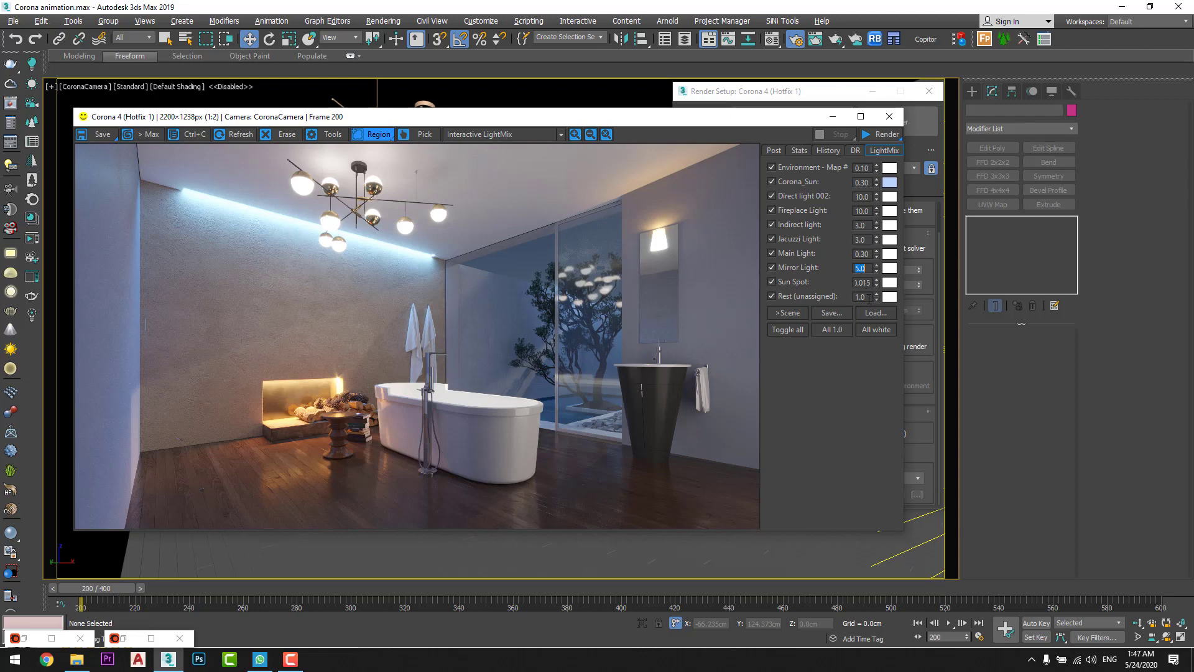
{"action": "left_click", "coordinate": [867, 296]}
{"action": "double_click", "coordinate": [866, 297]}
{"action": "type", "text": "5"}
{"action": "key", "text": "Return"}
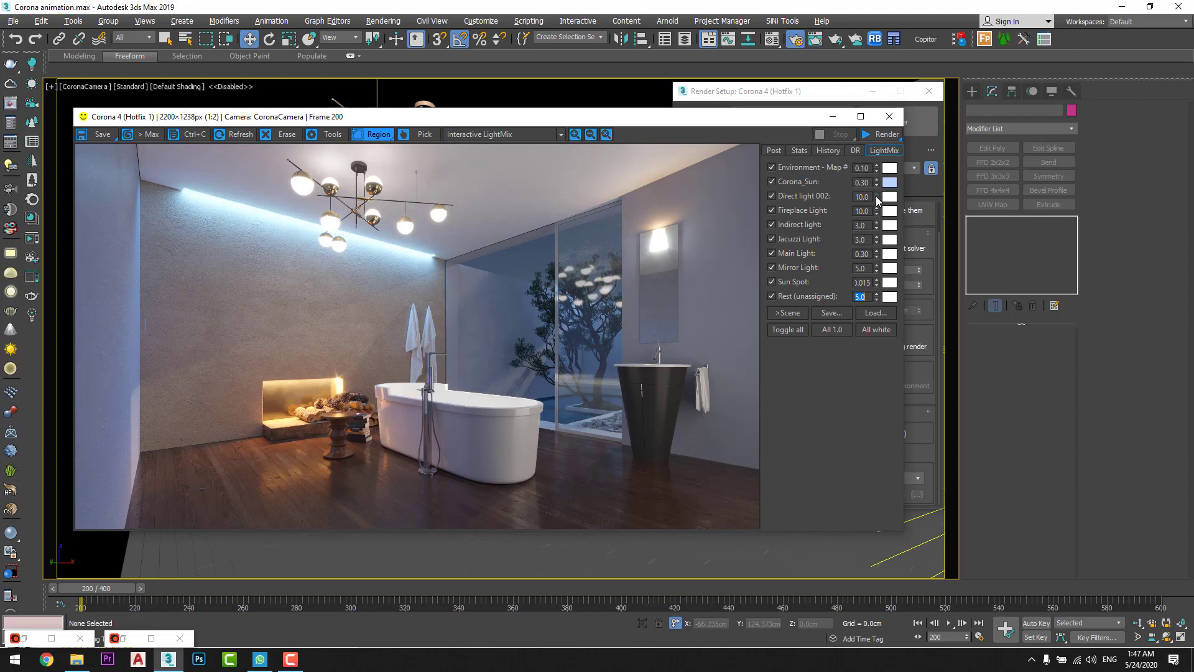
- Try Direct light 002 at 50.0, then return it to 10.0
{"action": "left_click_drag", "start_coordinate": [875, 196], "coordinate": [864, 115]}
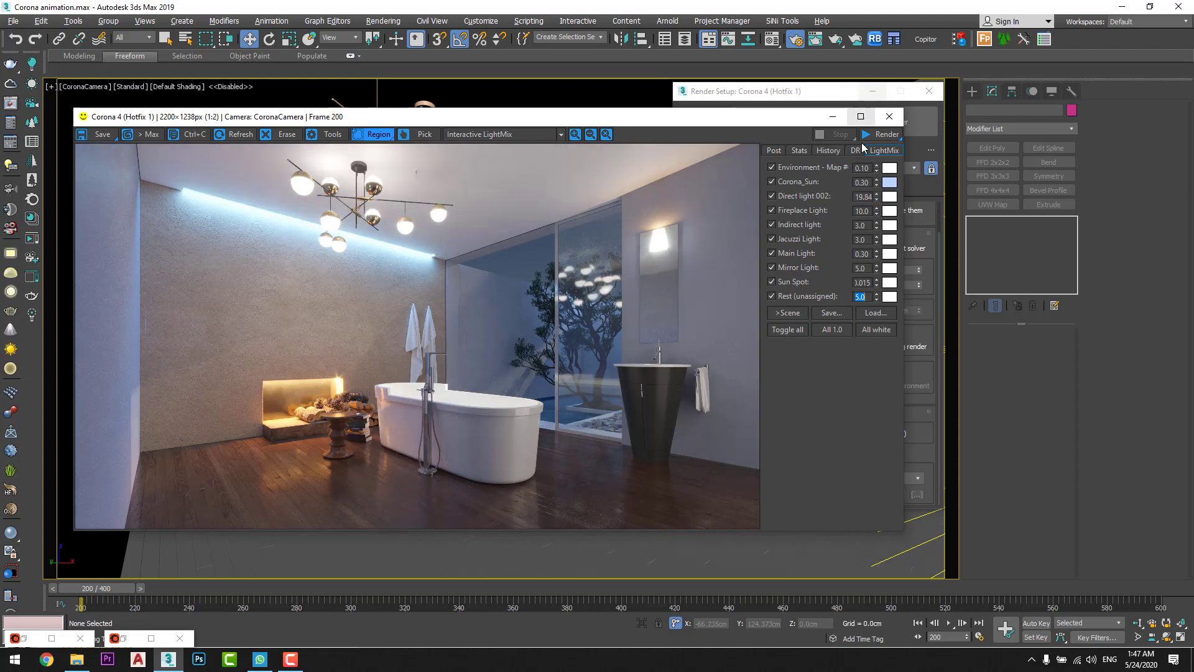
{"action": "double_click", "coordinate": [862, 197]}
{"action": "type", "text": "50"}
{"action": "key", "text": "Return"}
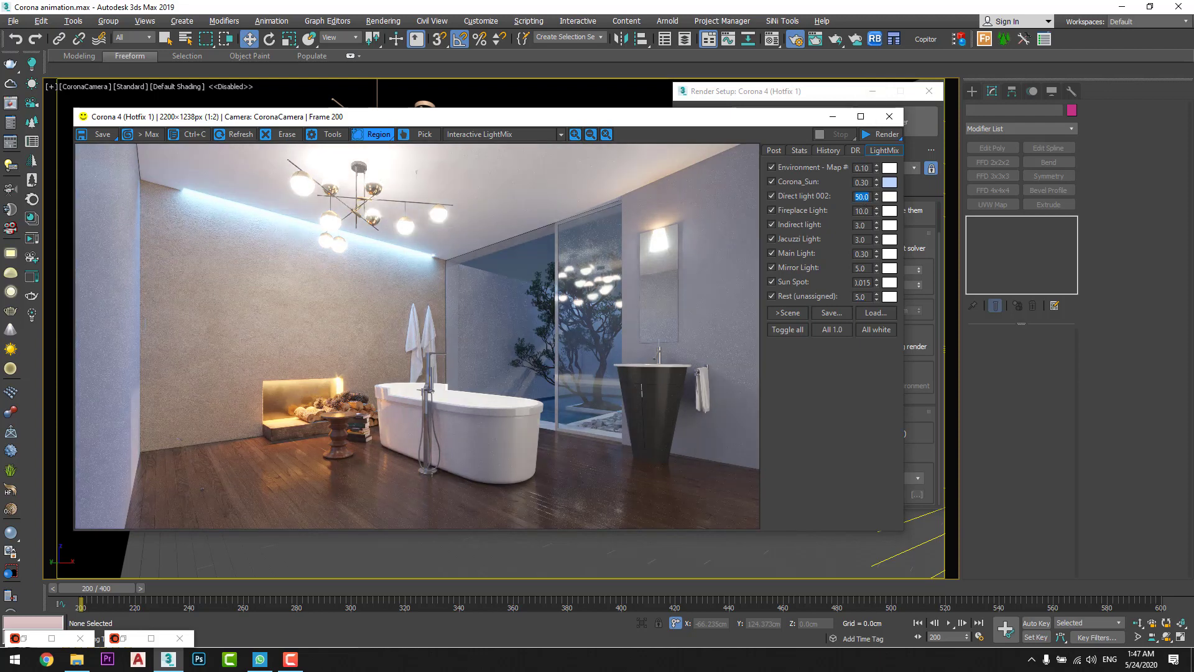
{"action": "type", "text": "10"}
{"action": "key", "text": "Return"}
{"action": "left_click", "coordinate": [758, 222]}
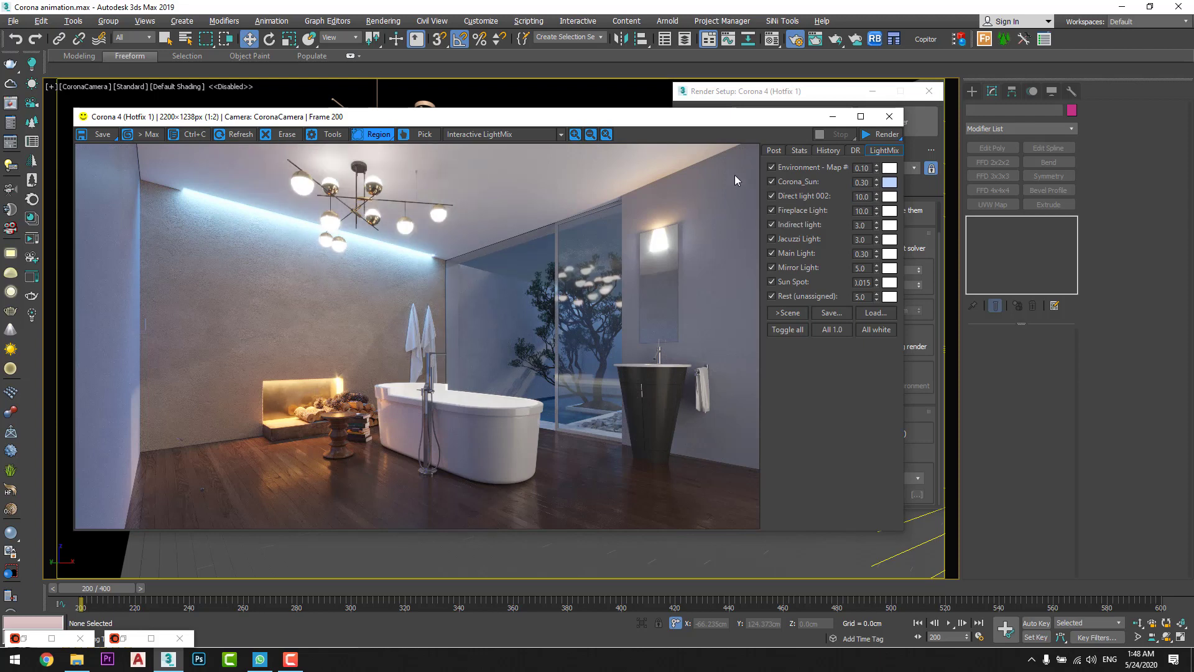
- Set Bloom and Glare intensity to 5.0 in the Post tab and check the chandelier glow
{"action": "left_click", "coordinate": [773, 152]}
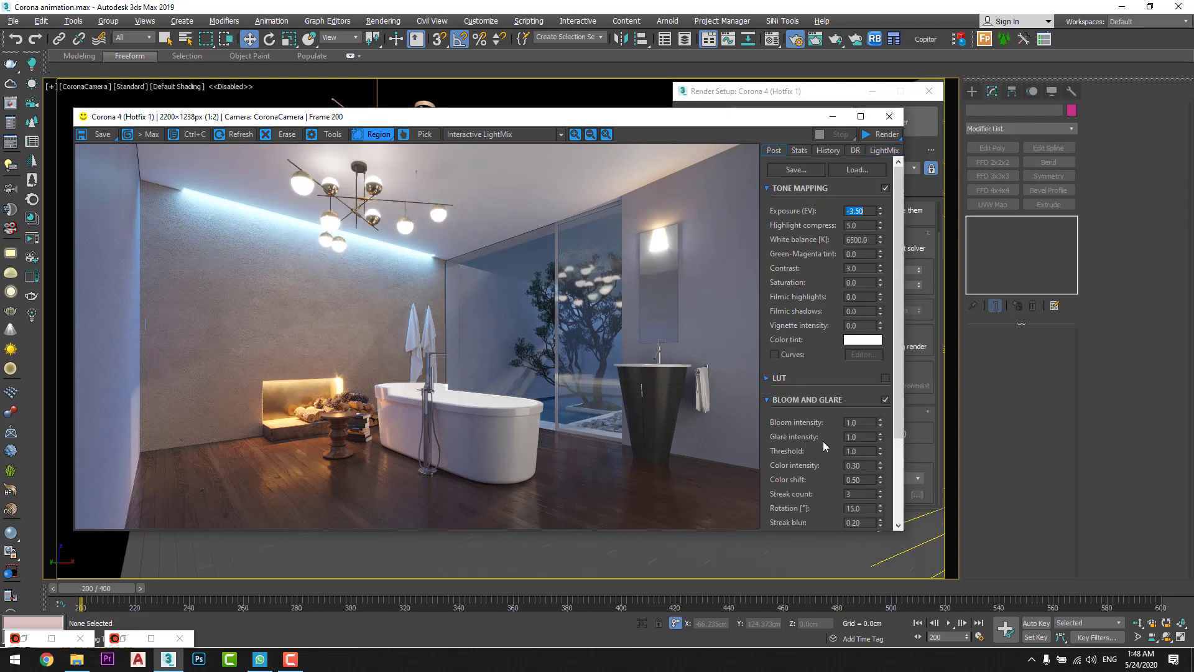
{"action": "scroll", "coordinate": [863, 425], "scroll_direction": "up", "scroll_amount": 2}
{"action": "scroll", "coordinate": [862, 439], "scroll_direction": "up", "scroll_amount": 1}
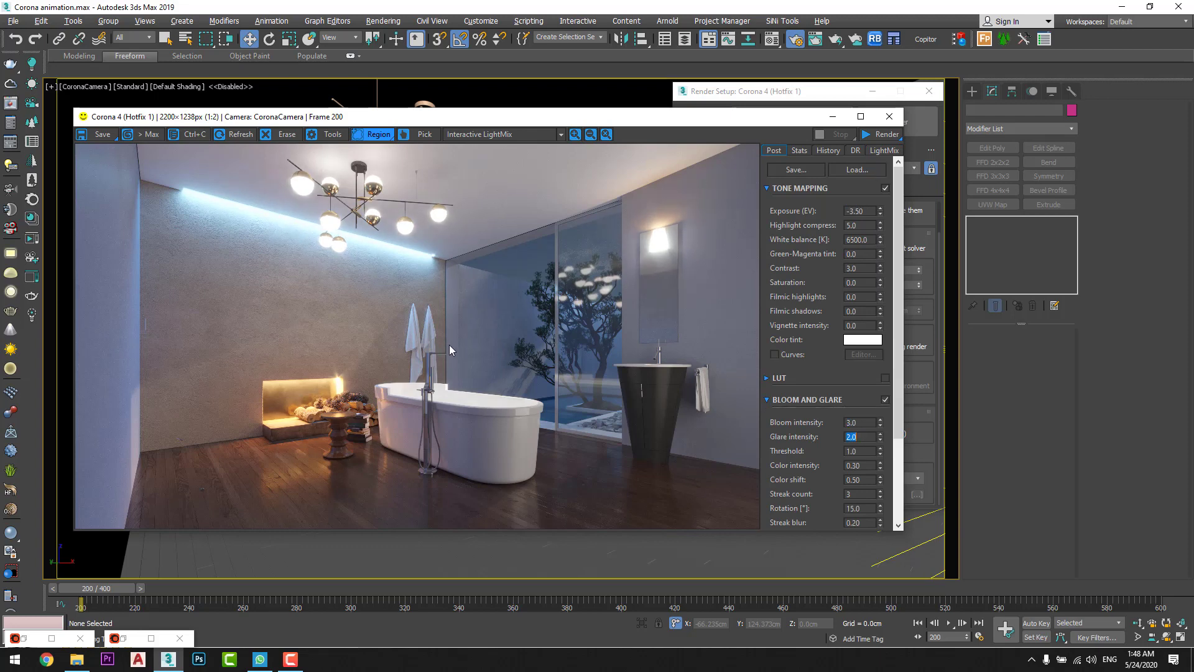
{"action": "scroll", "coordinate": [449, 345], "scroll_direction": "up", "scroll_amount": 2}
{"action": "middle_click_drag", "start_coordinate": [434, 339], "coordinate": [506, 454]}
{"action": "left_click", "coordinate": [850, 423]}
{"action": "scroll", "coordinate": [862, 437], "scroll_direction": "up", "scroll_amount": 3}
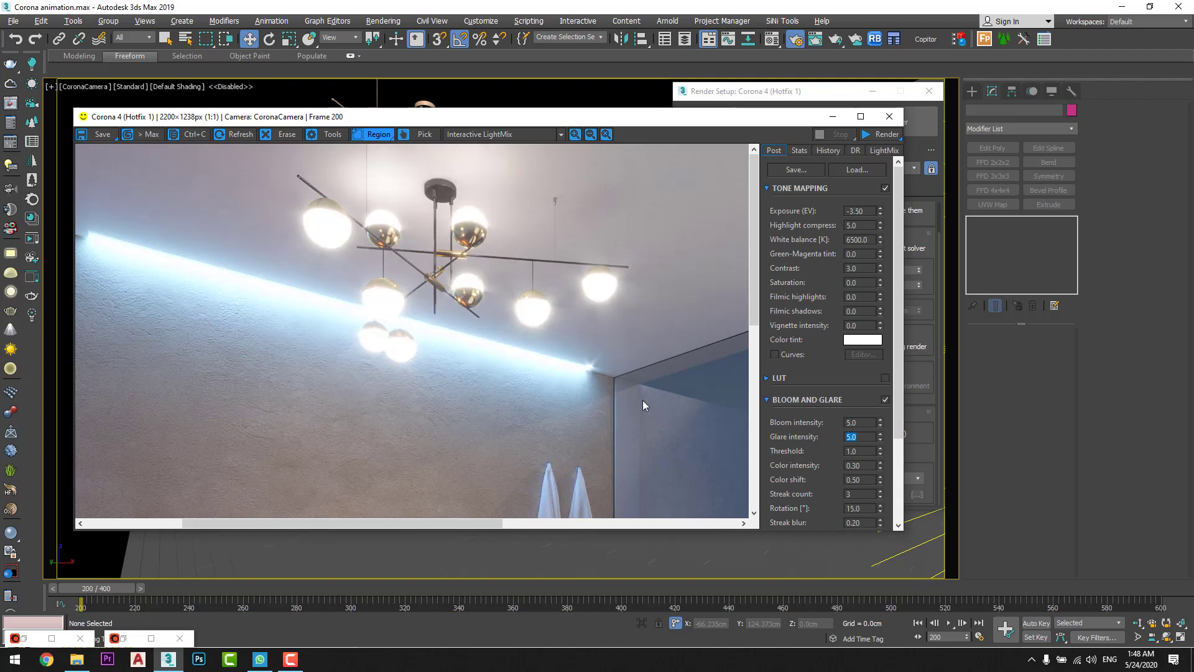
{"action": "middle_click_drag", "start_coordinate": [643, 401], "coordinate": [578, 291]}
{"action": "scroll", "coordinate": [577, 294], "scroll_direction": "down", "scroll_amount": 1}
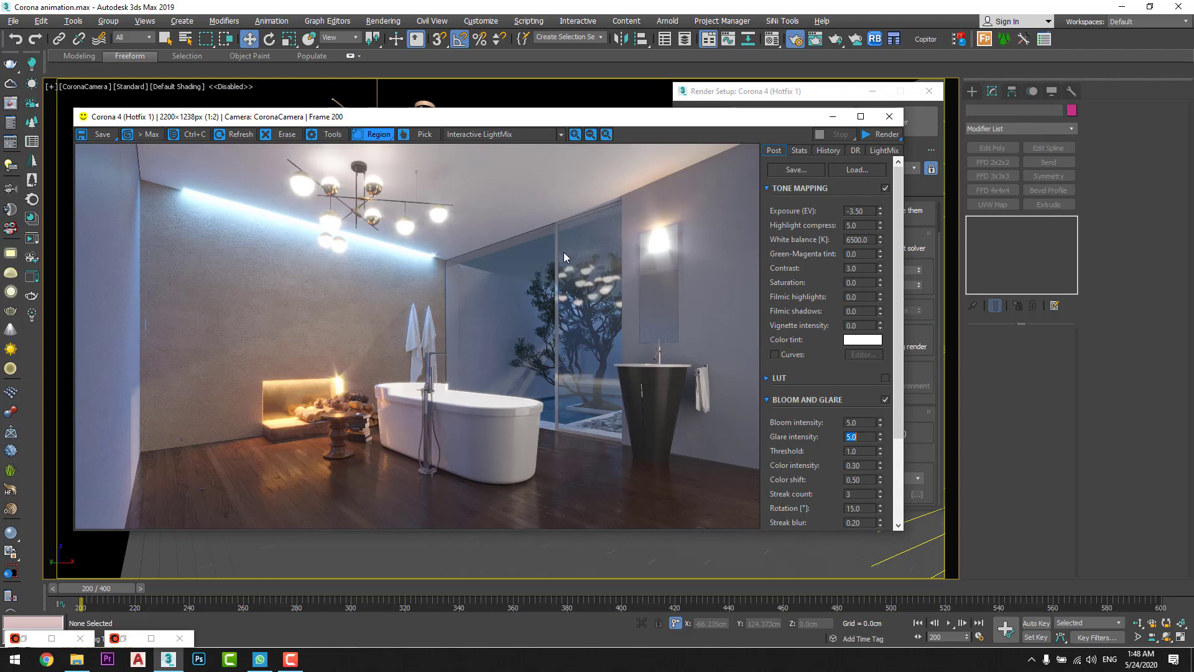
{"action": "left_click", "coordinate": [882, 152]}
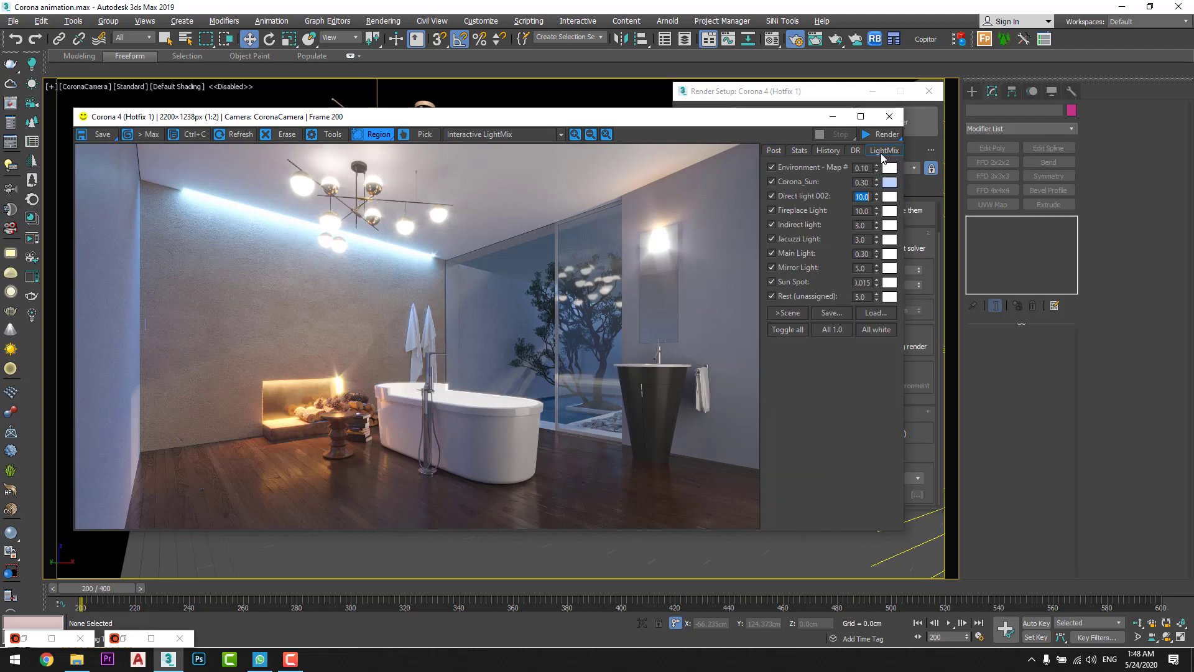
- Save all night render passes as PNG file '1' in a new Render\Night Shot folder
{"action": "left_click", "coordinate": [774, 151]}
{"action": "left_click", "coordinate": [101, 135]}
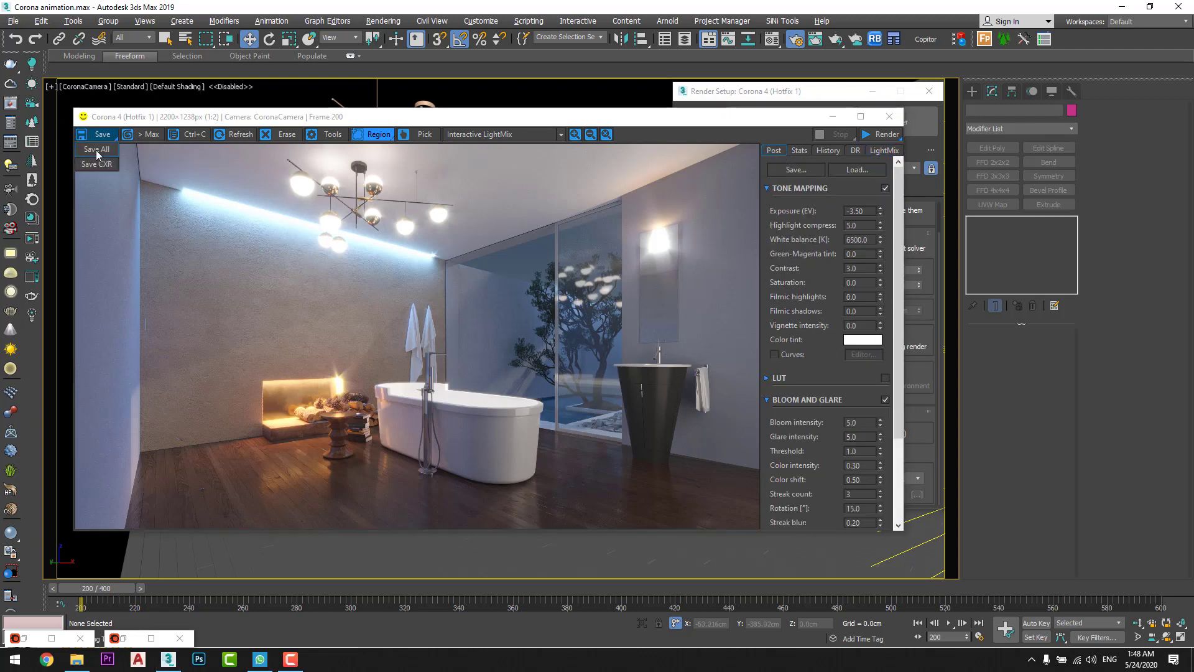
{"action": "left_click", "coordinate": [96, 151]}
{"action": "left_click", "coordinate": [279, 66]}
{"action": "type", "text": "Night"}
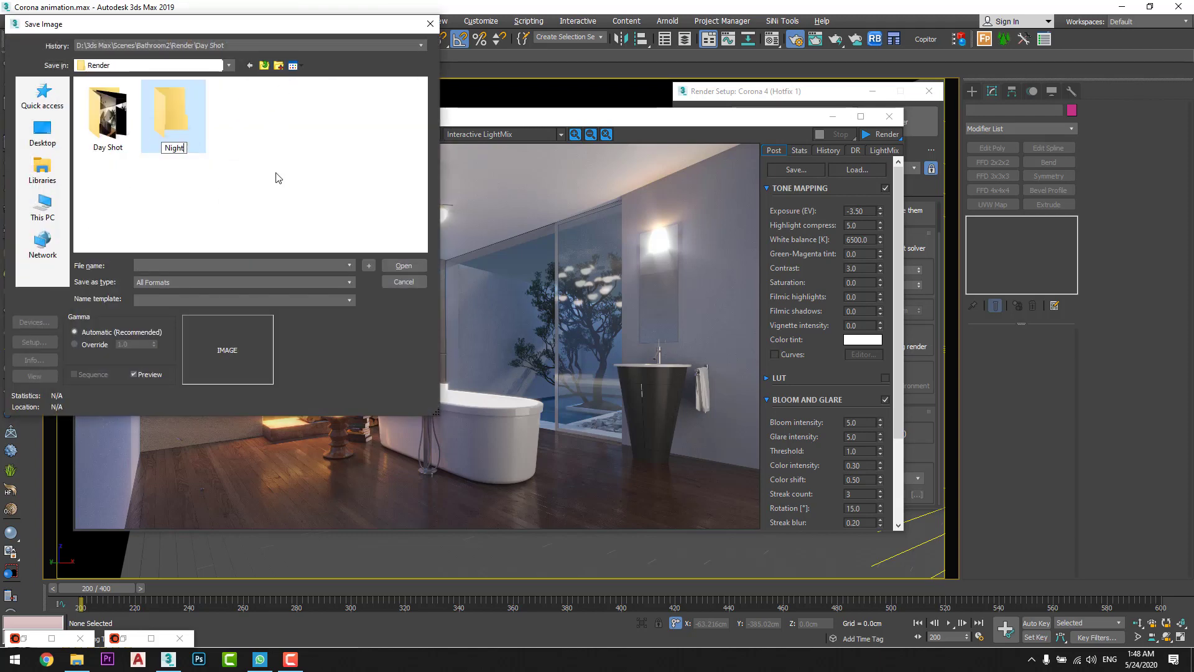
{"action": "type", "text": " Shot"}
{"action": "key", "text": "Return"}
{"action": "key", "text": "Return"}
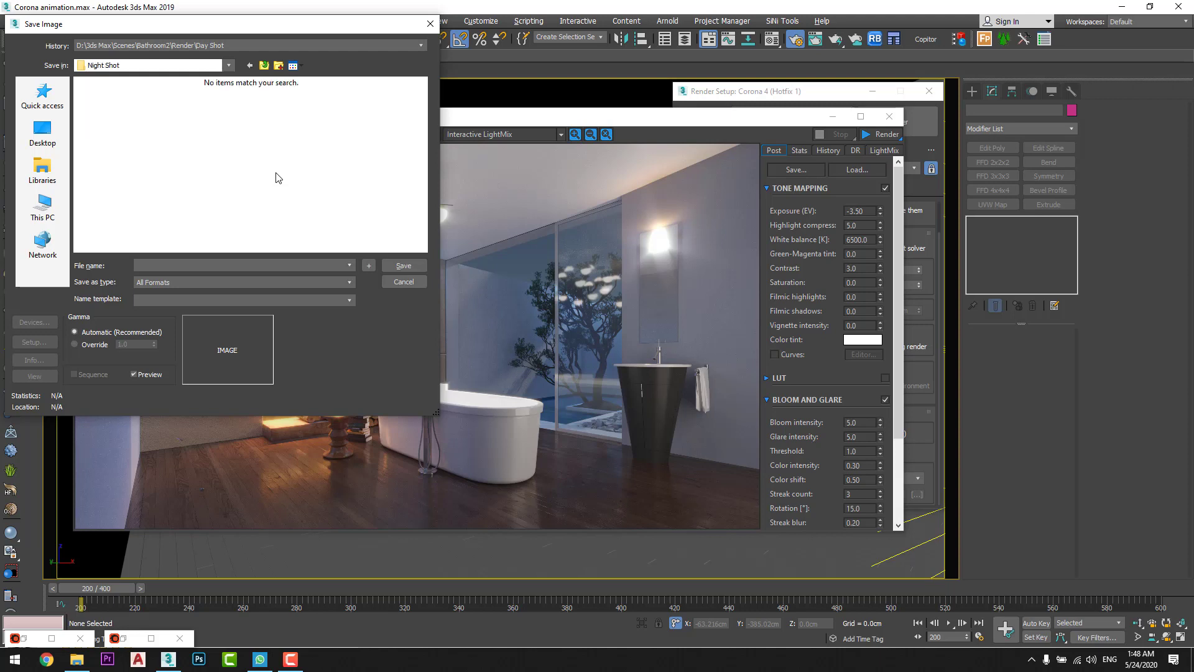
{"action": "left_click", "coordinate": [173, 281]}
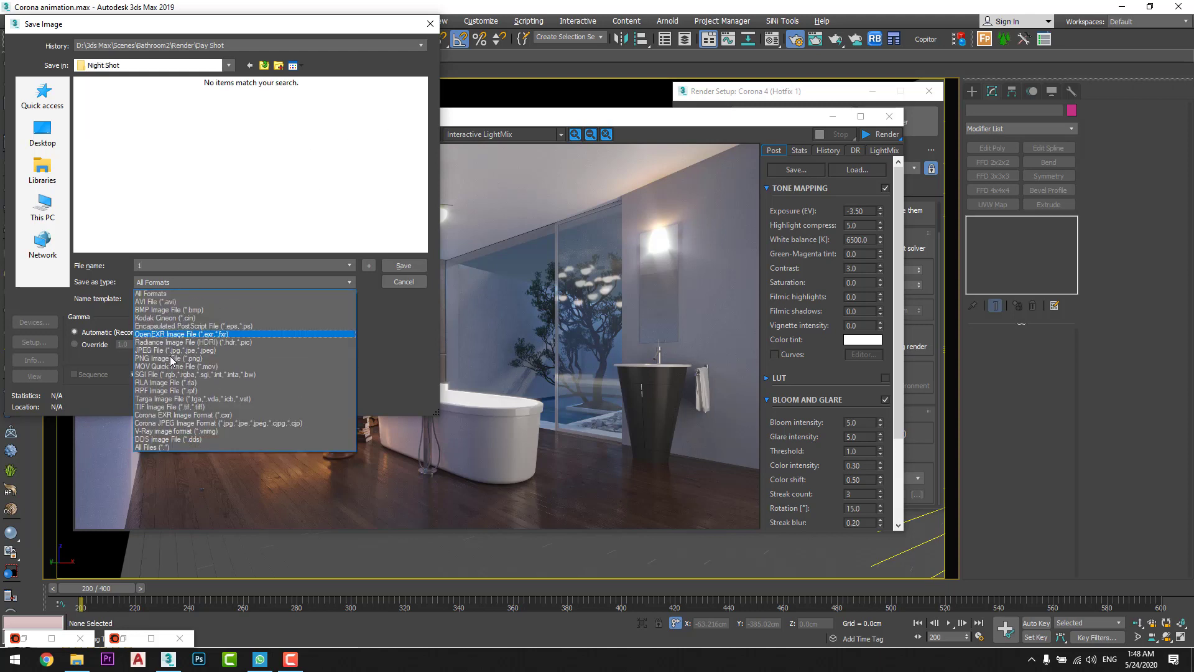
{"action": "left_click", "coordinate": [154, 358]}
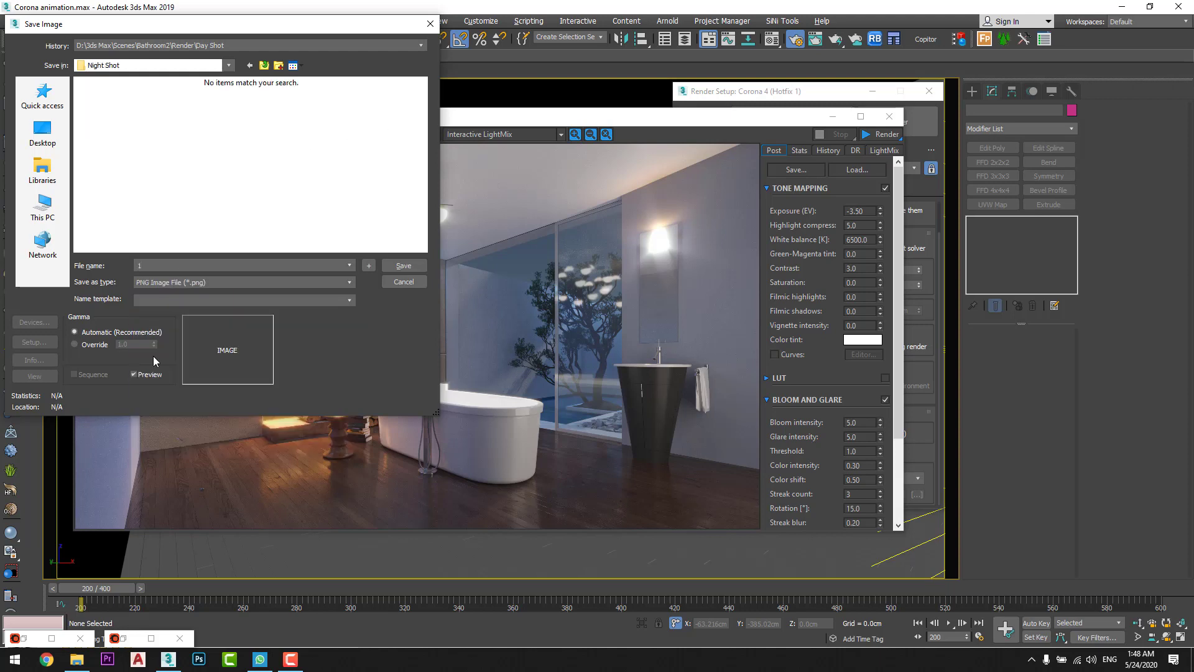
{"action": "left_click", "coordinate": [404, 264]}
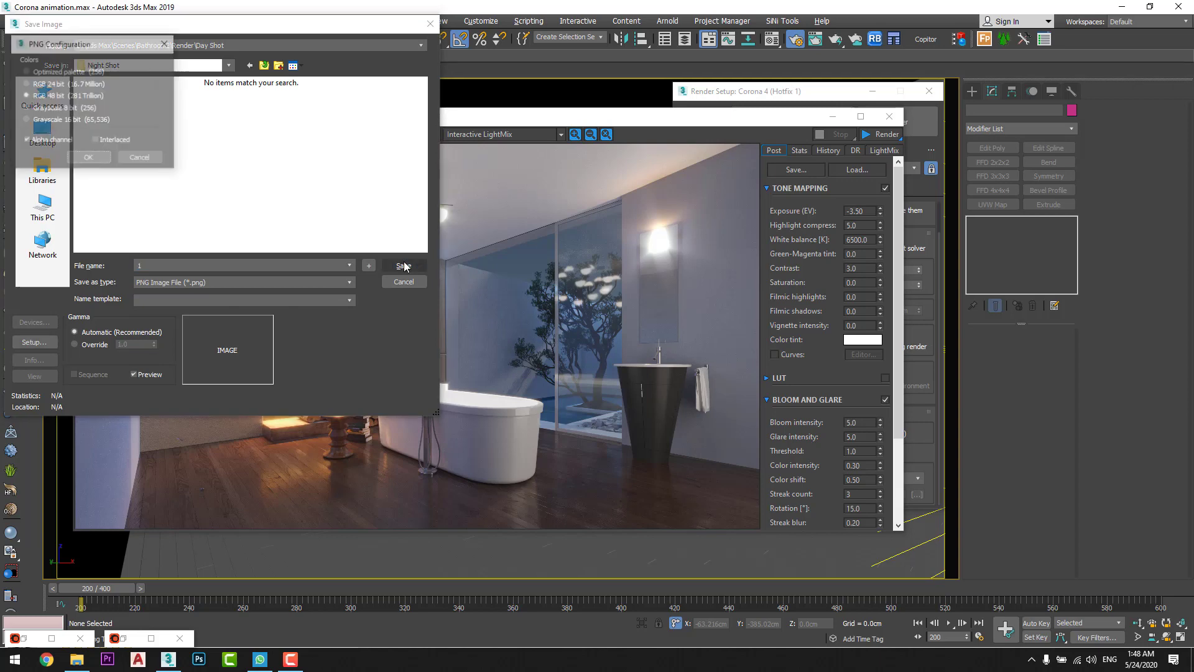
{"action": "left_click", "coordinate": [88, 157]}
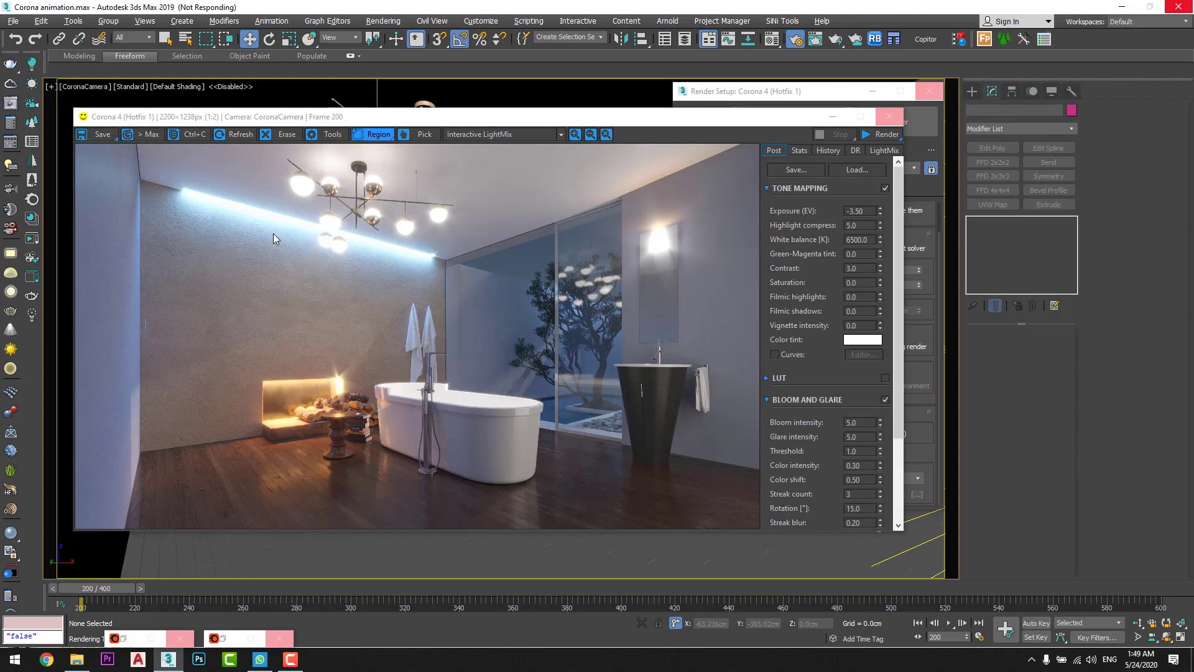
- Browse the LightMix settings save dialog to D: > 3ds Max > Scenes > Bathroom2 > Render > Night Shot
{"action": "left_click", "coordinate": [871, 91]}
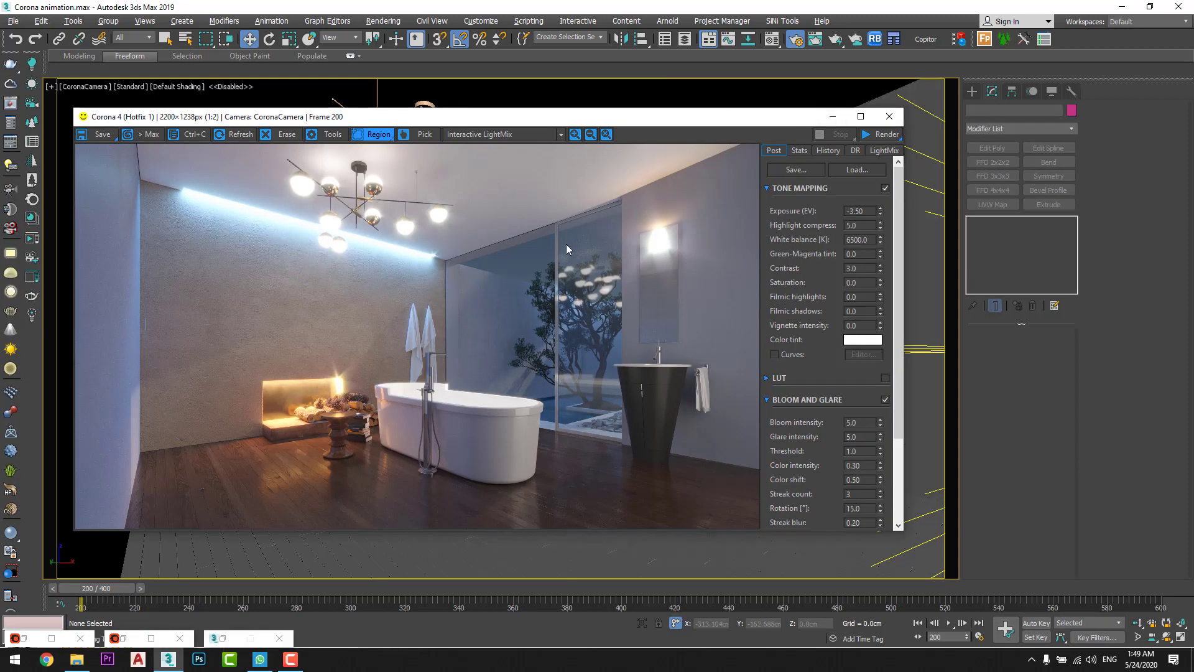
{"action": "left_click", "coordinate": [884, 150]}
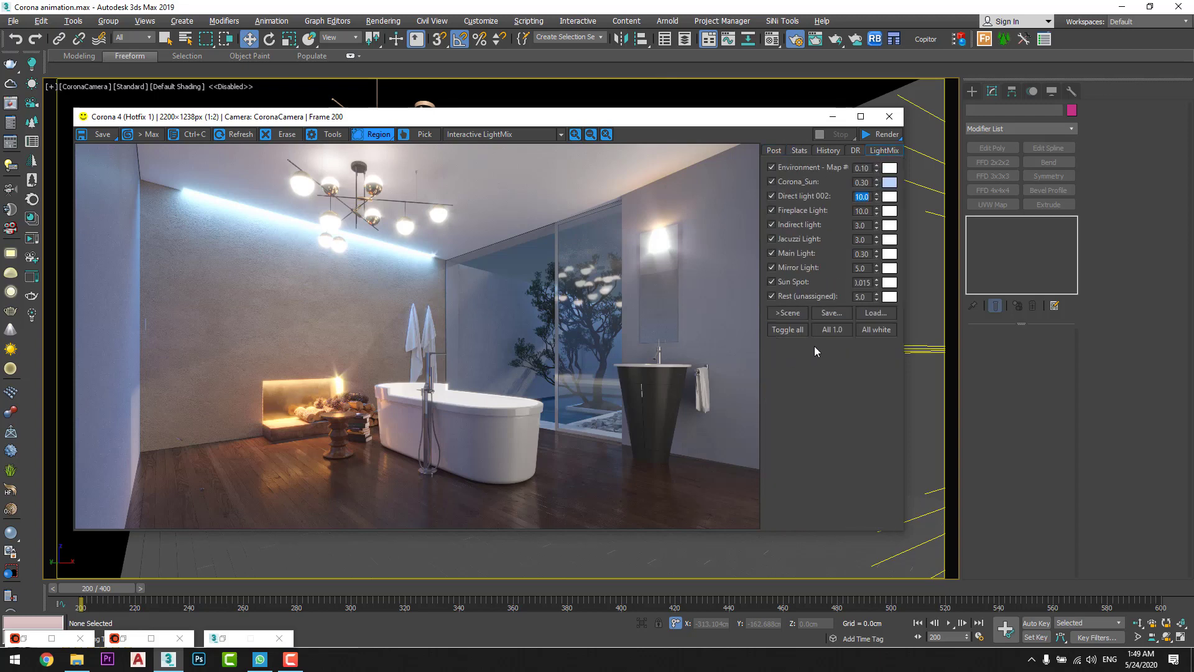
{"action": "left_click", "coordinate": [831, 313]}
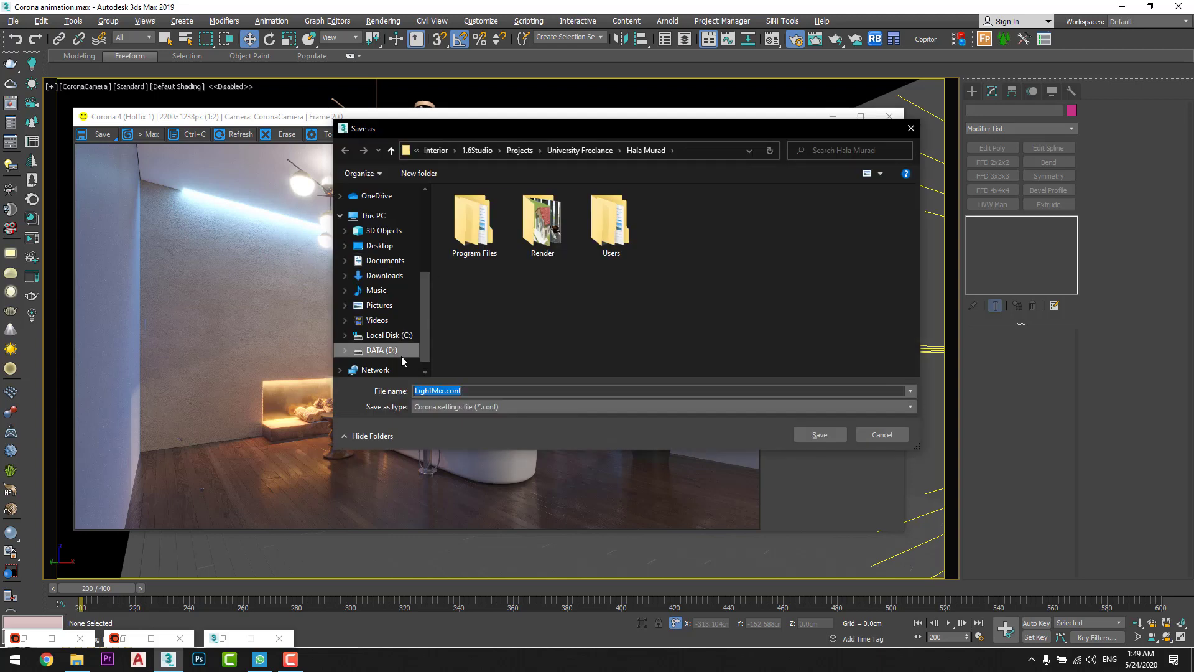
{"action": "left_click", "coordinate": [398, 352]}
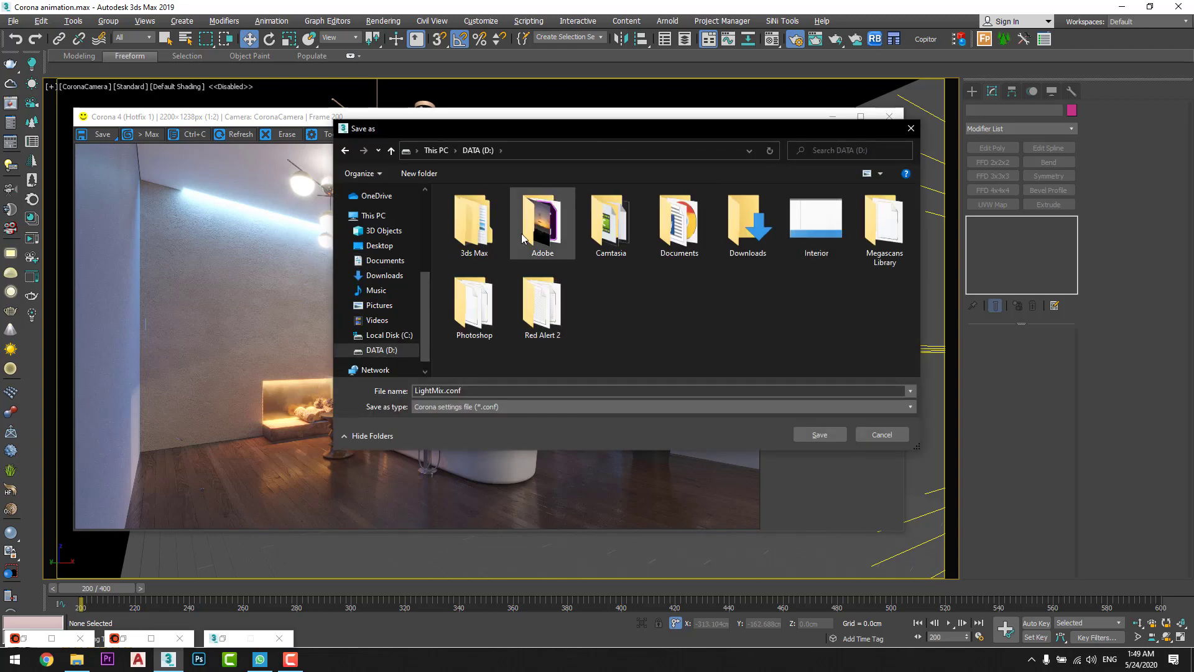
{"action": "double_click", "coordinate": [474, 224]}
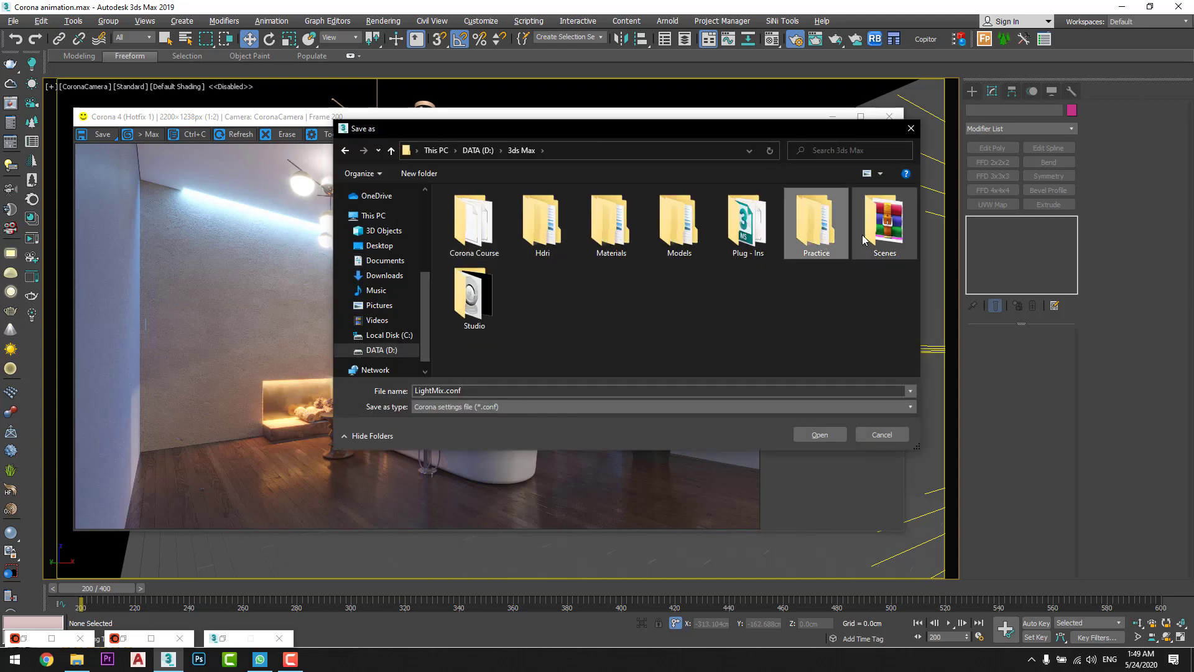
{"action": "double_click", "coordinate": [864, 237]}
{"action": "double_click", "coordinate": [546, 311]}
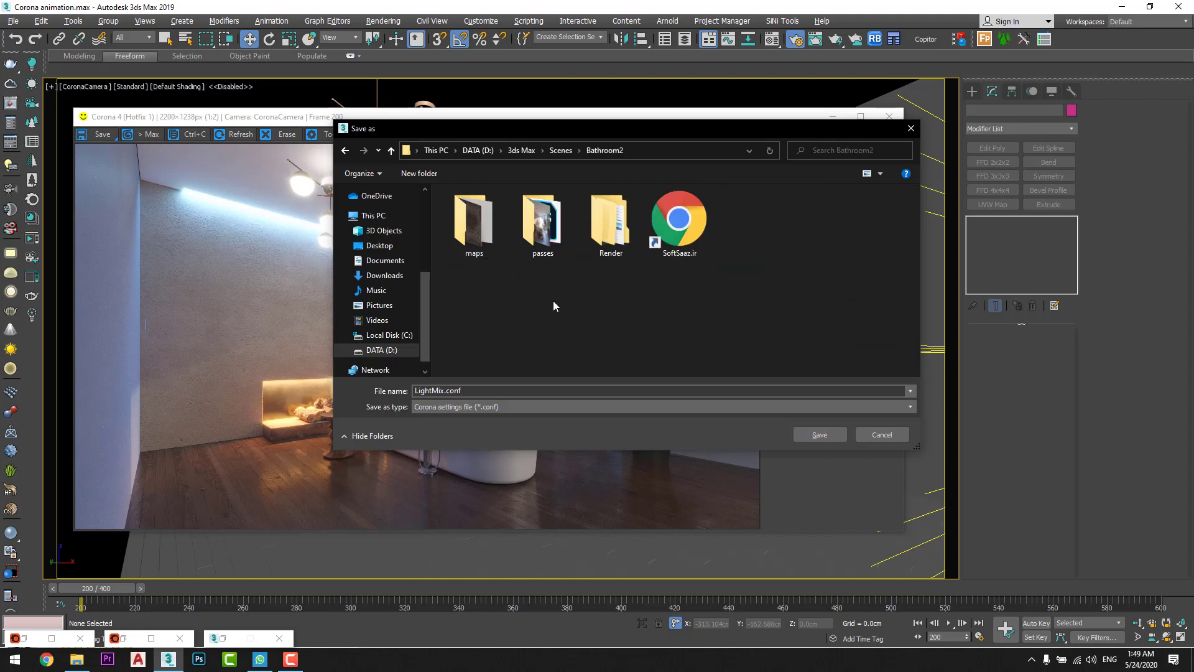
{"action": "left_click", "coordinate": [556, 236]}
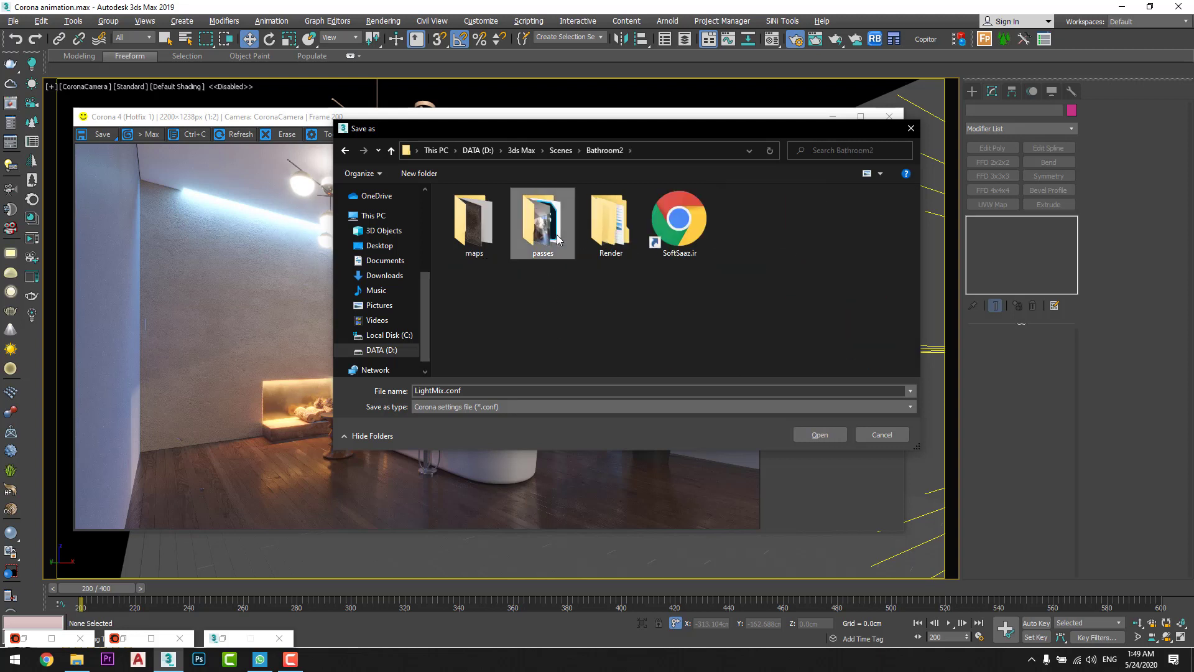
{"action": "double_click", "coordinate": [611, 223]}
{"action": "double_click", "coordinate": [543, 223]}
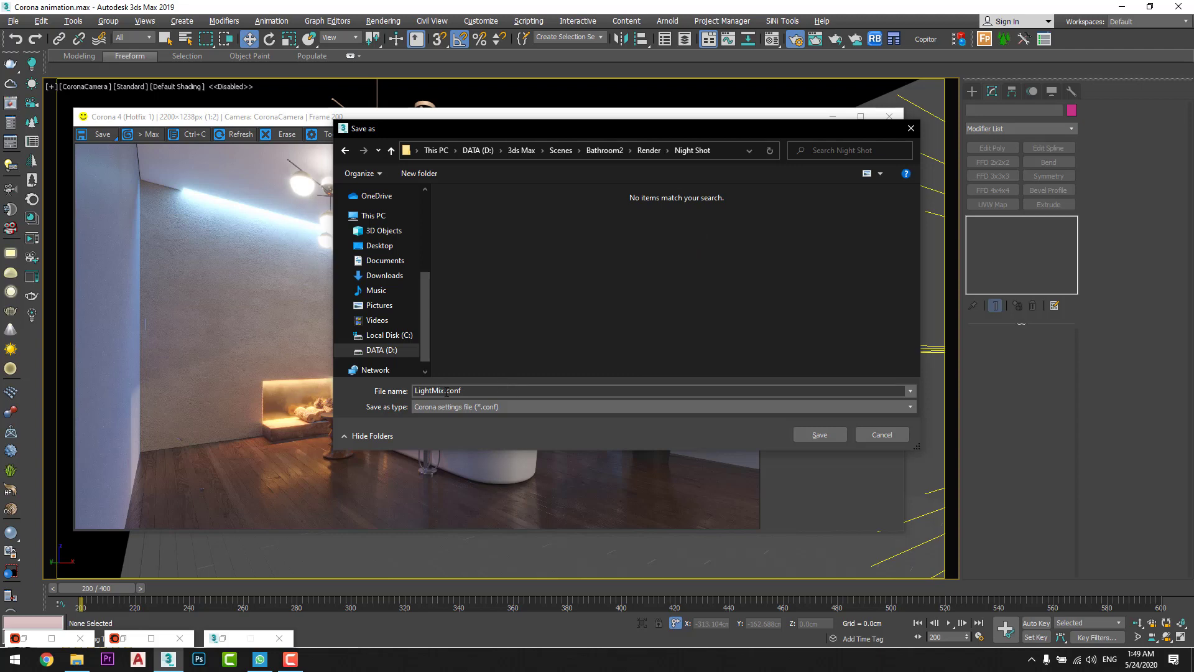
- Save the night LightMix settings file, then reset every LightMix intensity to 1.0
{"action": "left_click", "coordinate": [820, 435]}
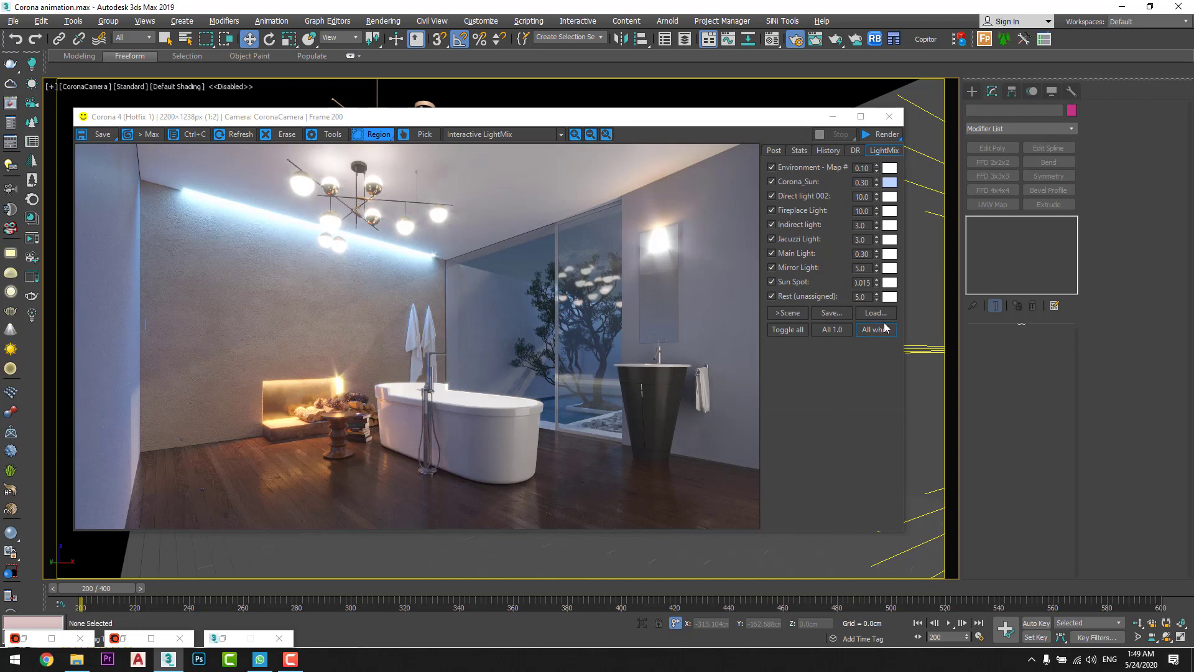
{"action": "left_click", "coordinate": [831, 331]}
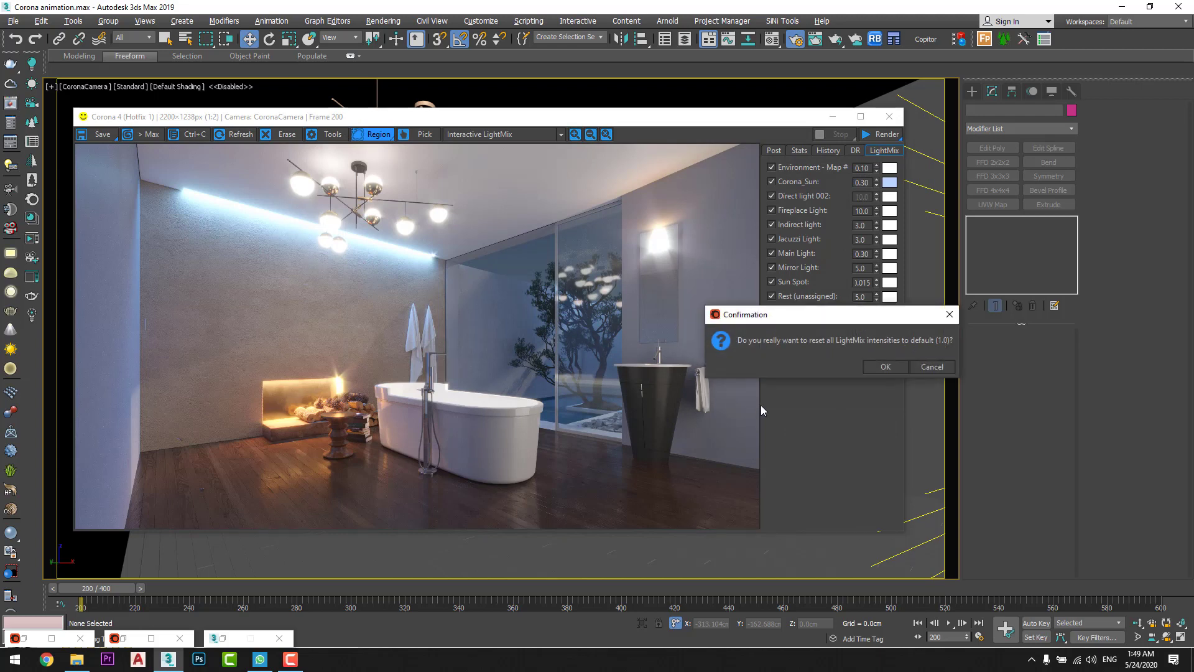
{"action": "left_click", "coordinate": [885, 367]}
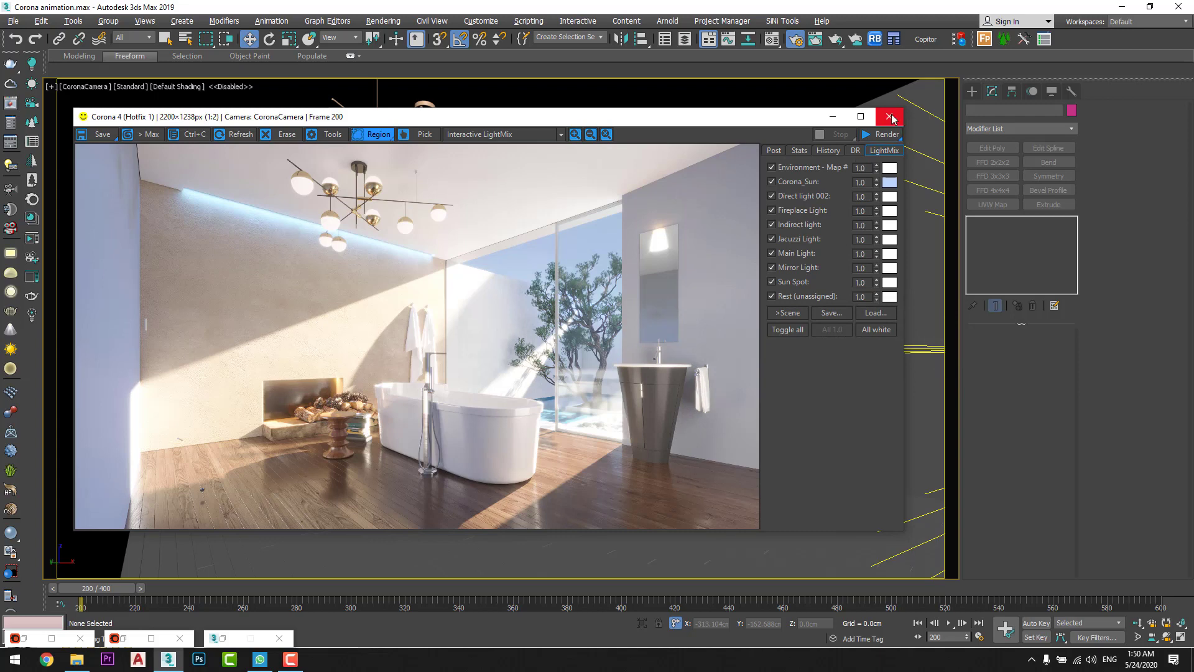
- Close the Corona frame buffer, unhide all objects, and preview the curtain animation
{"action": "left_click", "coordinate": [889, 116]}
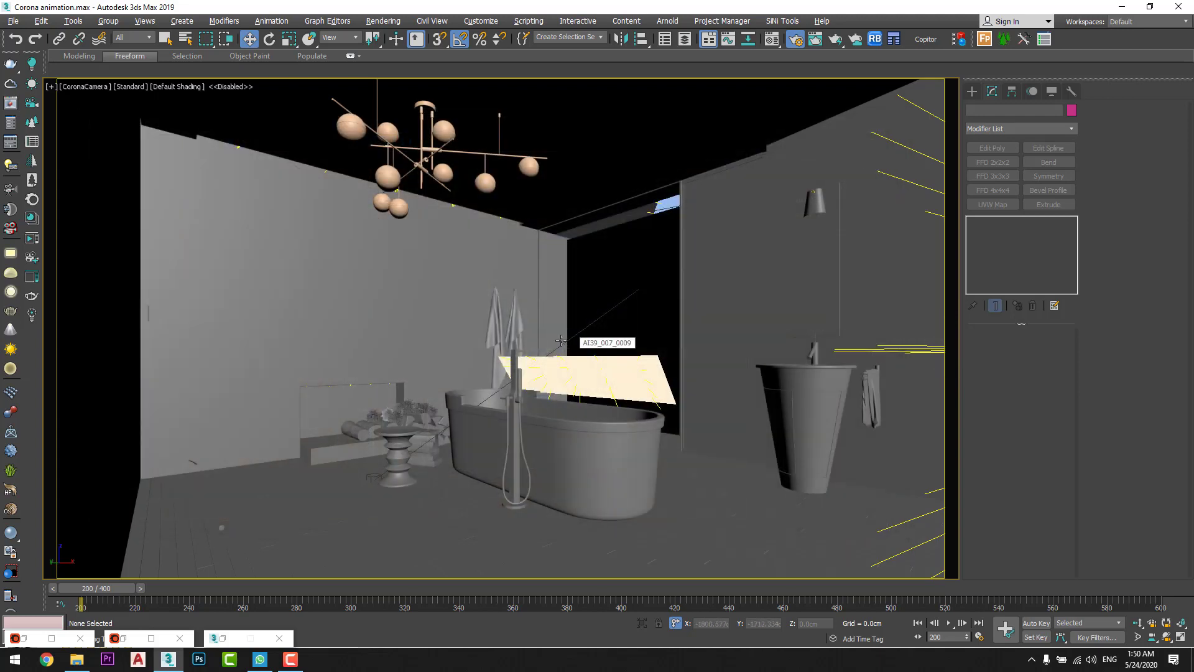
{"action": "right_click", "coordinate": [485, 373]}
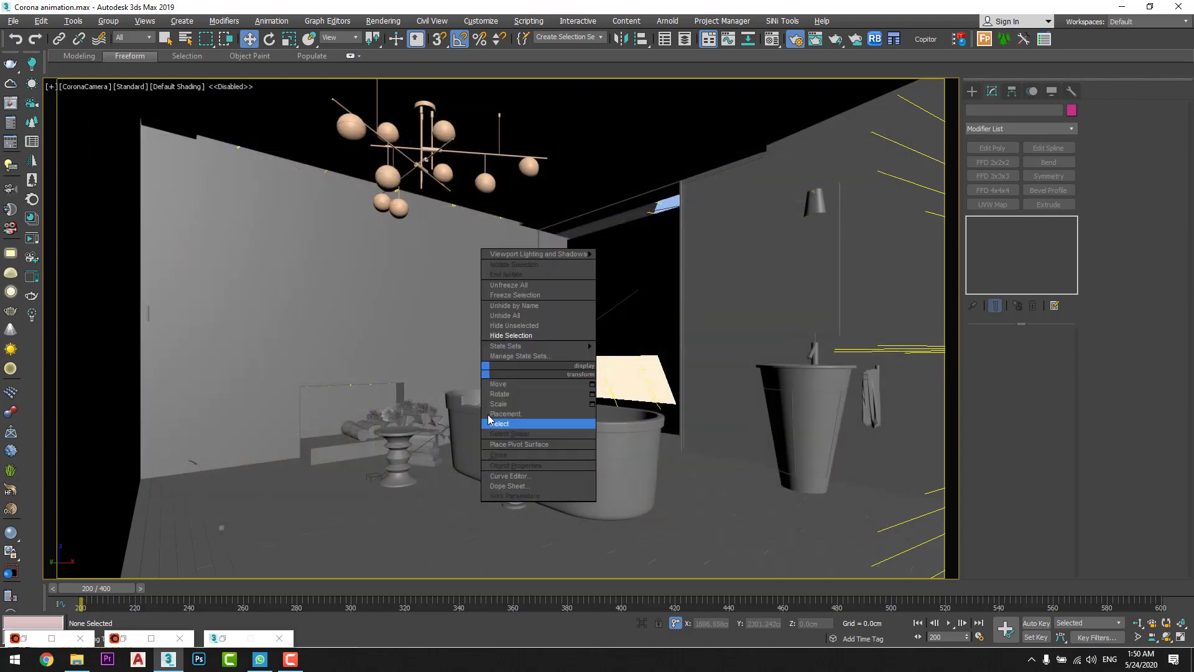
{"action": "left_click", "coordinate": [532, 316]}
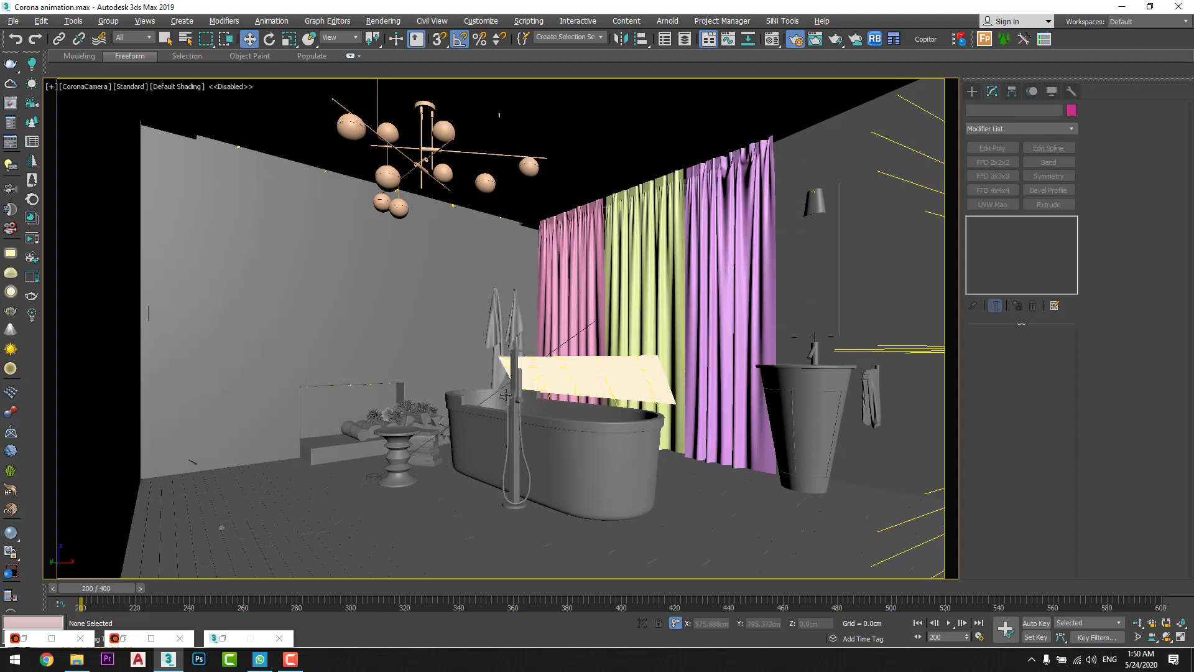
{"action": "key", "text": "/"}
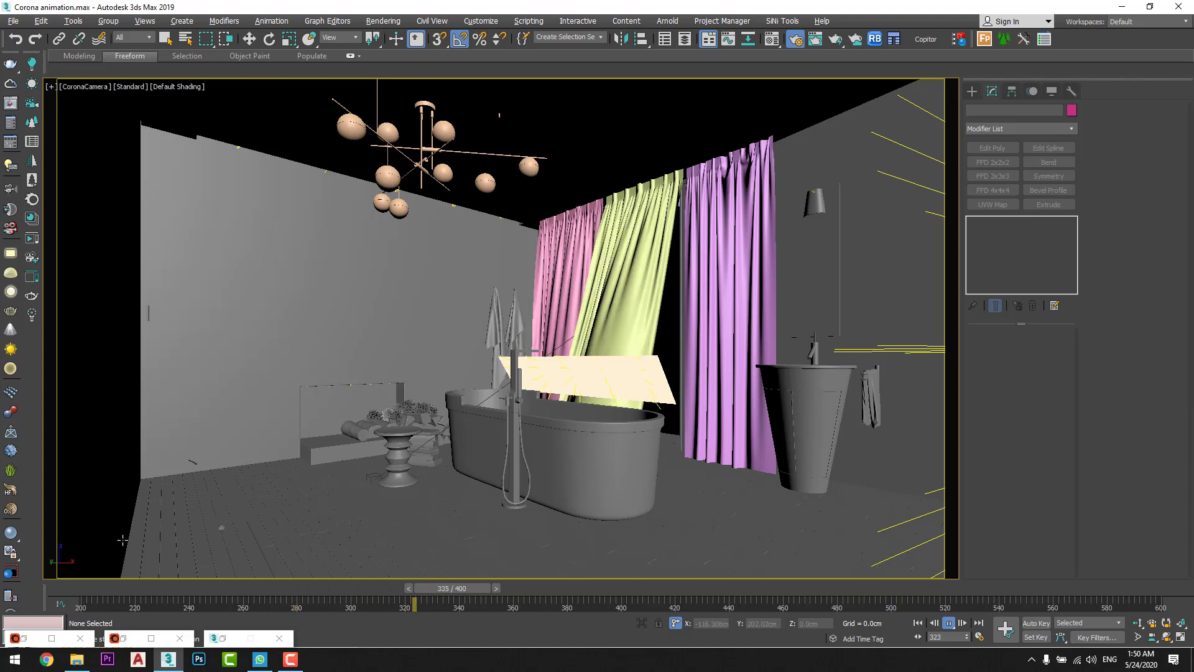
{"action": "key", "text": "w"}
{"action": "key", "text": "d"}
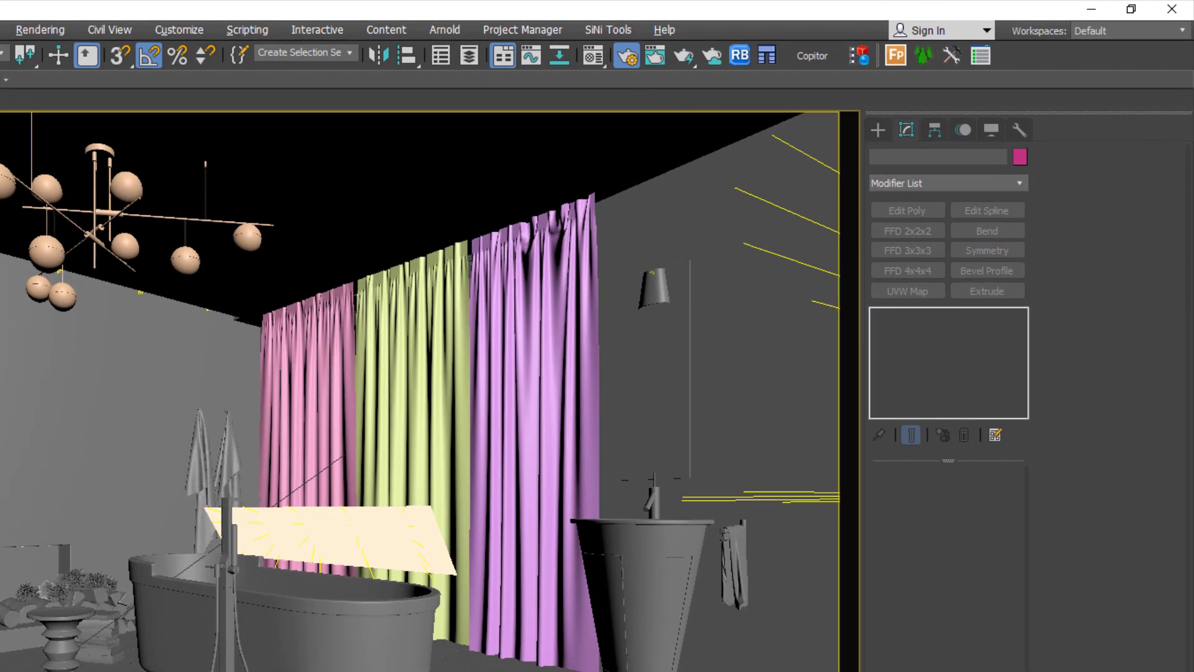
- Set Corona's Render selected mode to Viewport selection and select the curtains
{"action": "key", "text": "F10"}
{"action": "left_click_drag", "start_coordinate": [562, 133], "coordinate": [775, 46]}
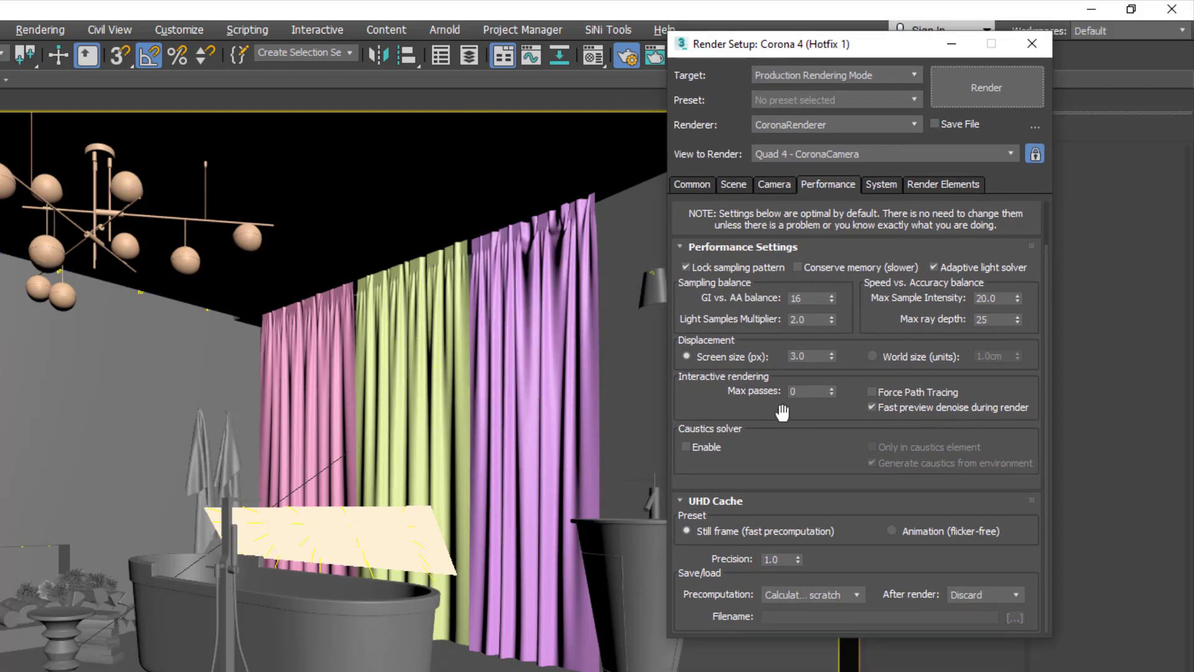
{"action": "left_click", "coordinate": [744, 186]}
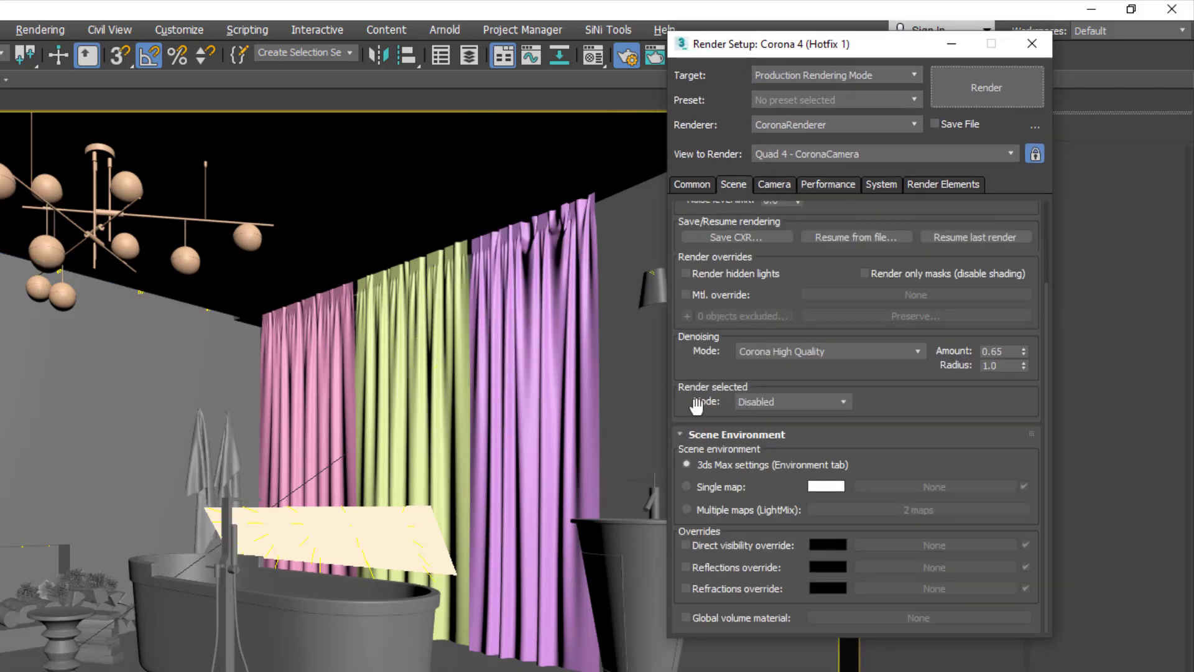
{"action": "left_click", "coordinate": [760, 403]}
{"action": "left_click", "coordinate": [767, 403]}
{"action": "left_click", "coordinate": [773, 399]}
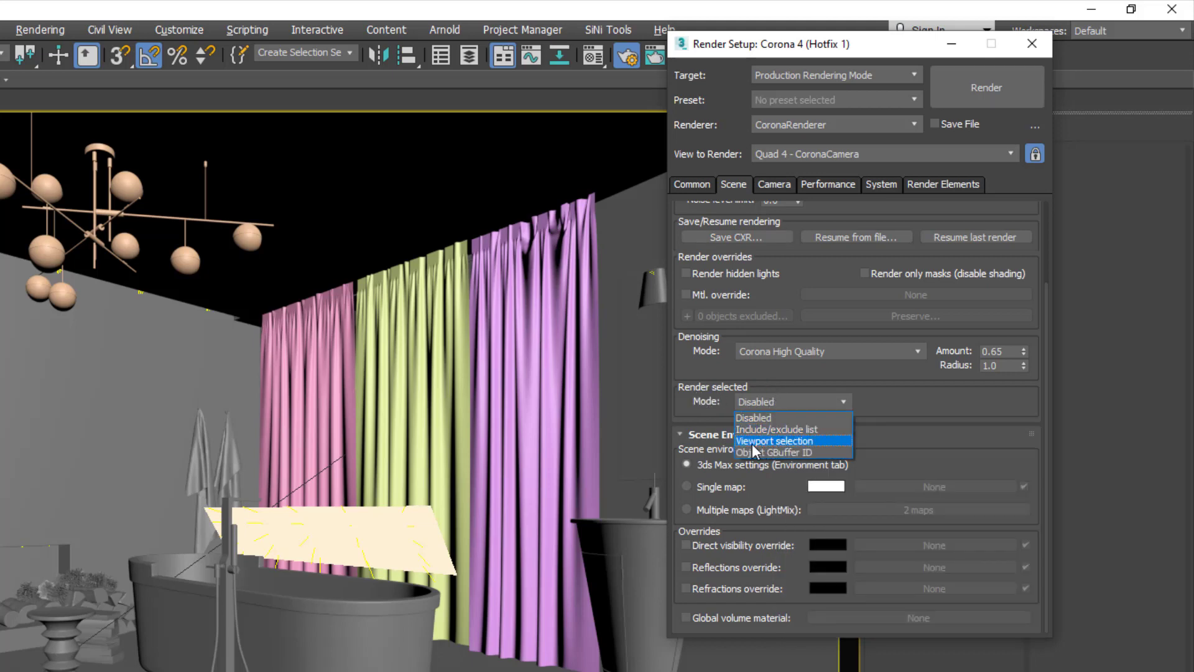
{"action": "left_click", "coordinate": [792, 440]}
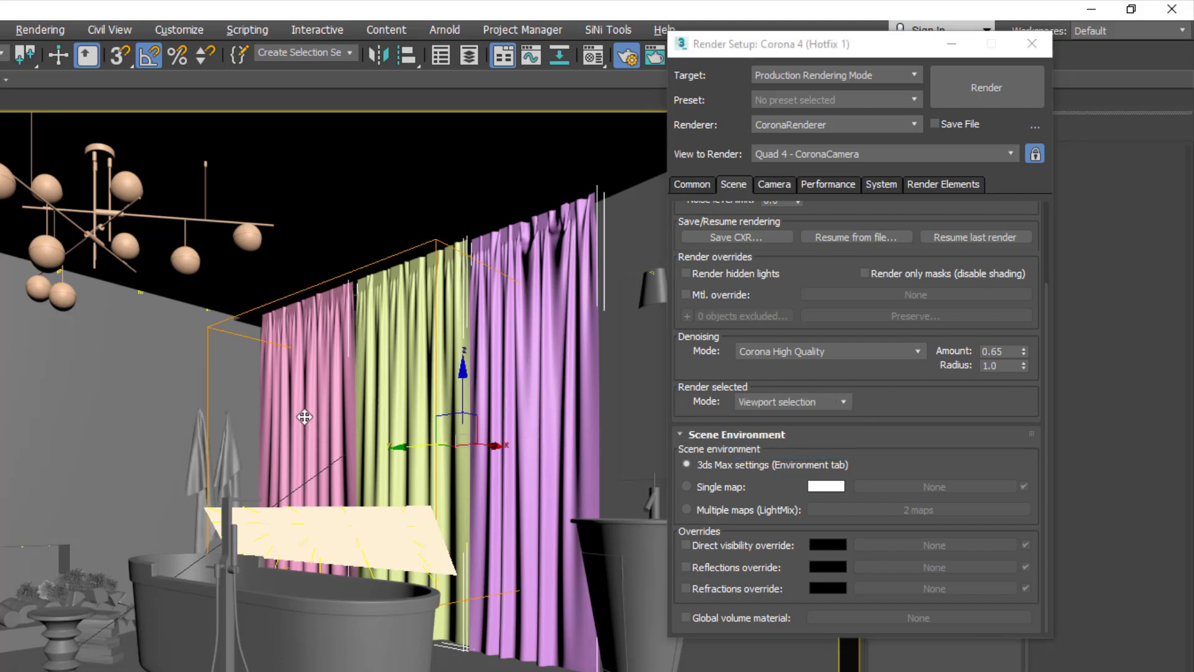
{"action": "left_click", "coordinate": [390, 402]}
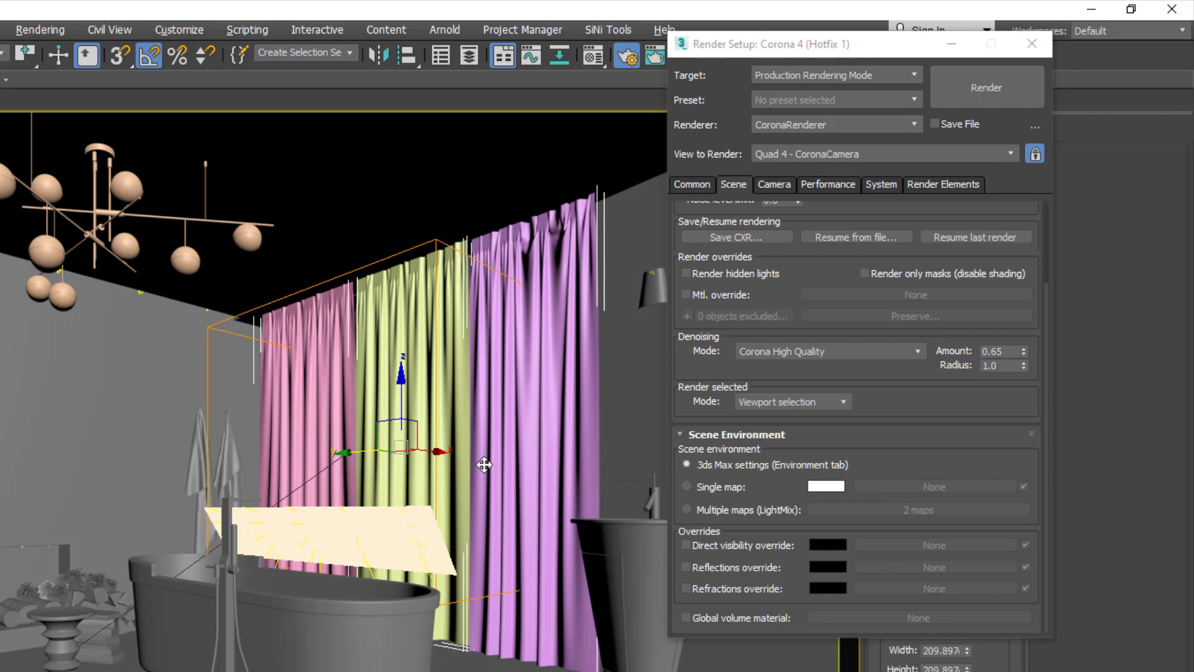
{"action": "left_click_drag", "start_coordinate": [935, 401], "coordinate": [947, 517]}
- Choose the Animation (flicker-free) UHD Cache preset and set the pass limit to 5
{"action": "left_click", "coordinate": [693, 185]}
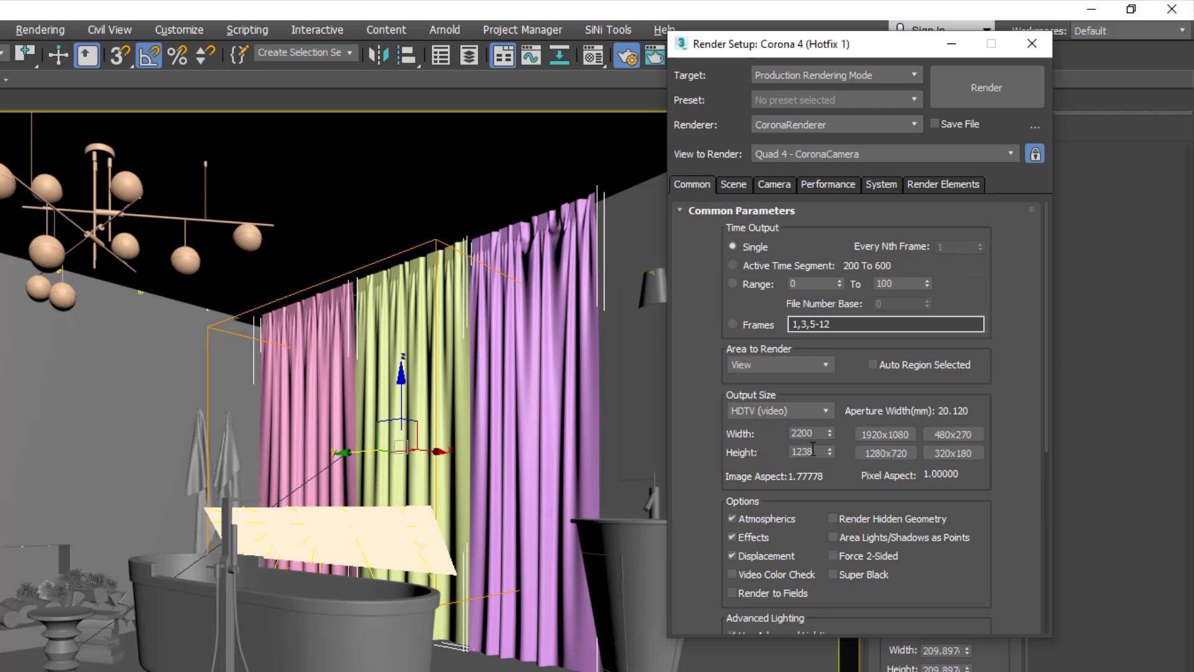
{"action": "left_click", "coordinate": [821, 184]}
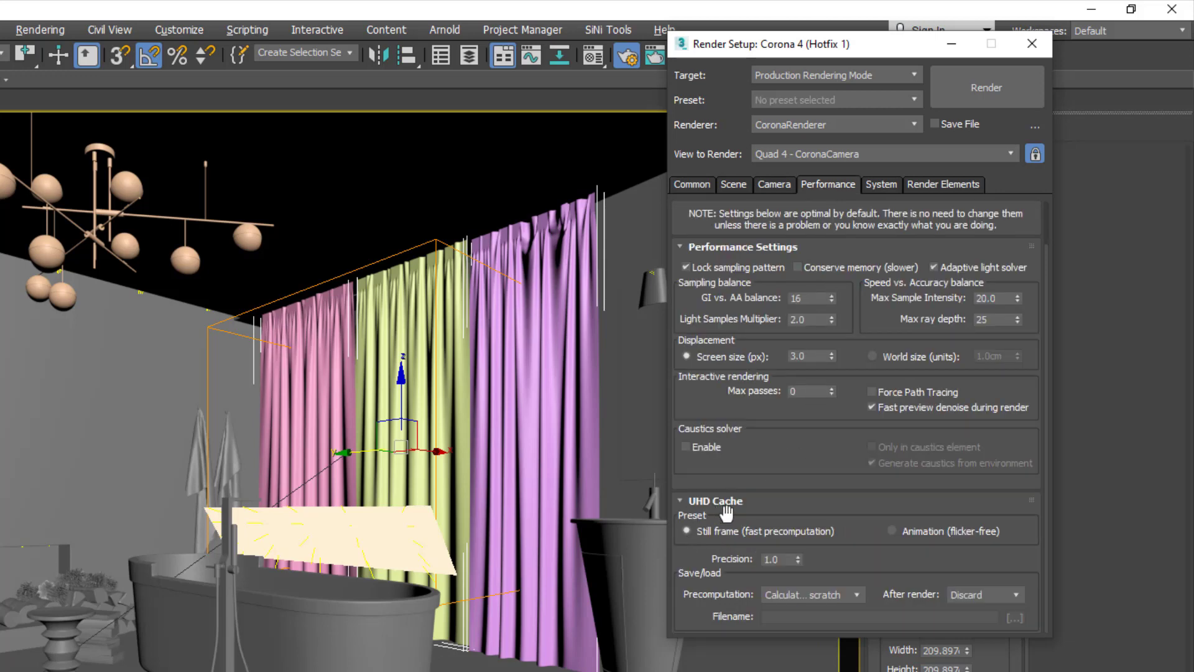
{"action": "left_click", "coordinate": [892, 531]}
{"action": "left_click", "coordinate": [741, 187]}
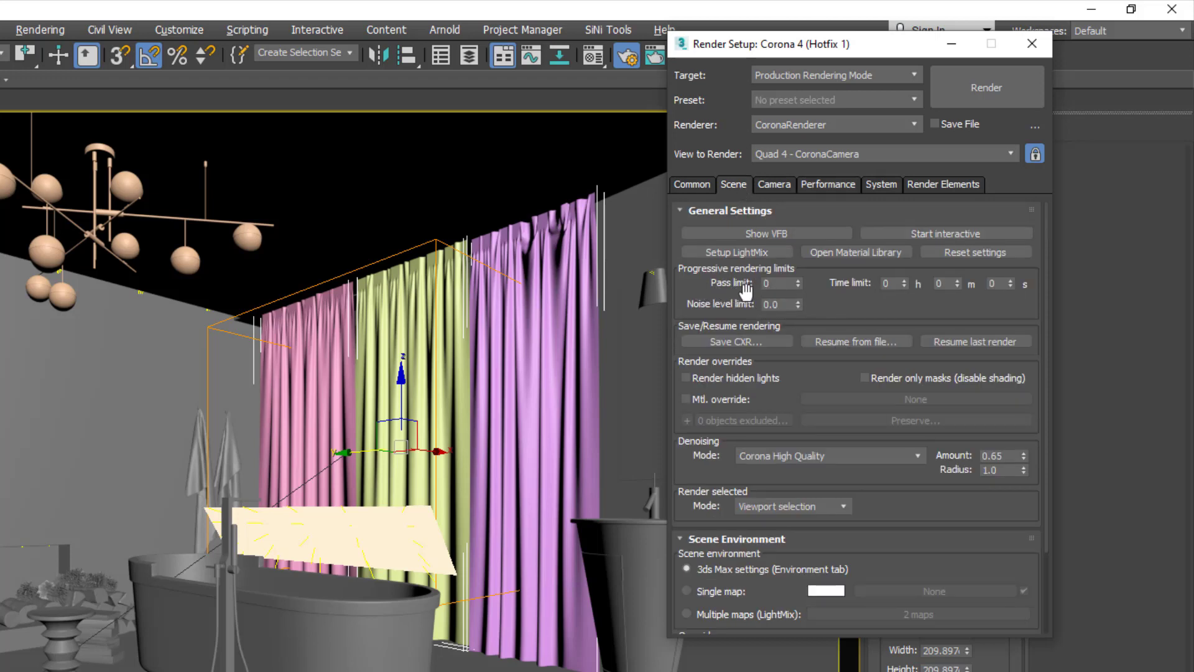
{"action": "type", "text": "5"}
{"action": "key", "text": "Return"}
{"action": "left_click", "coordinate": [883, 183]}
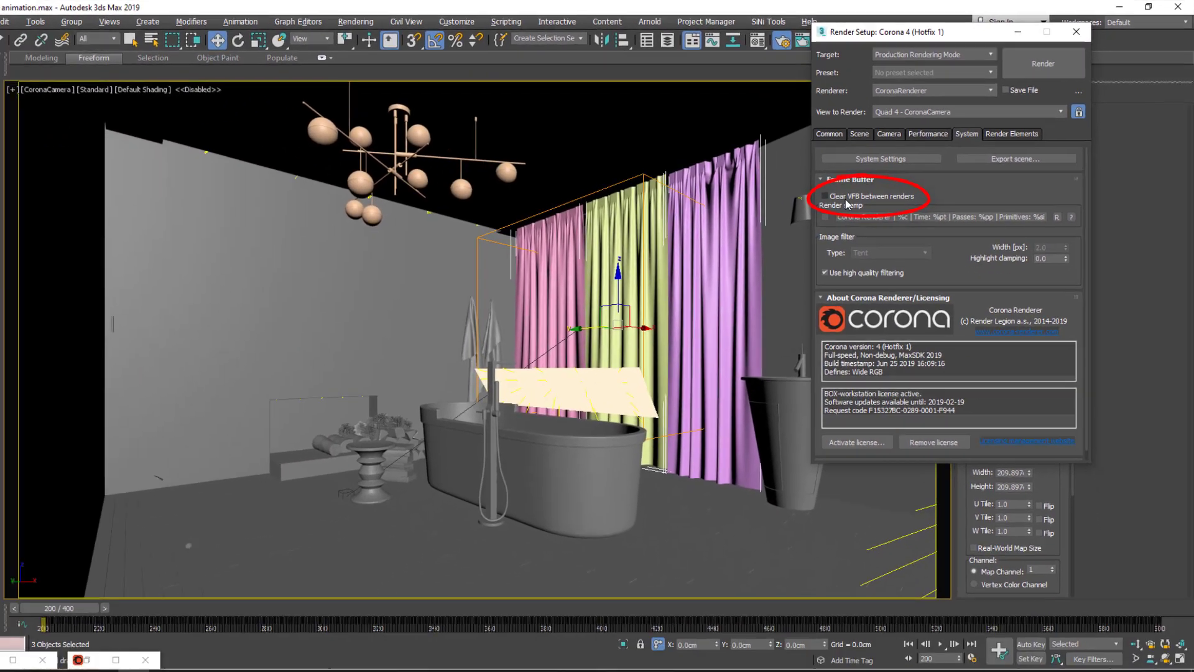
- Turn on Clear VFB between renders and open the Corona frame buffer
{"action": "left_click", "coordinate": [727, 258]}
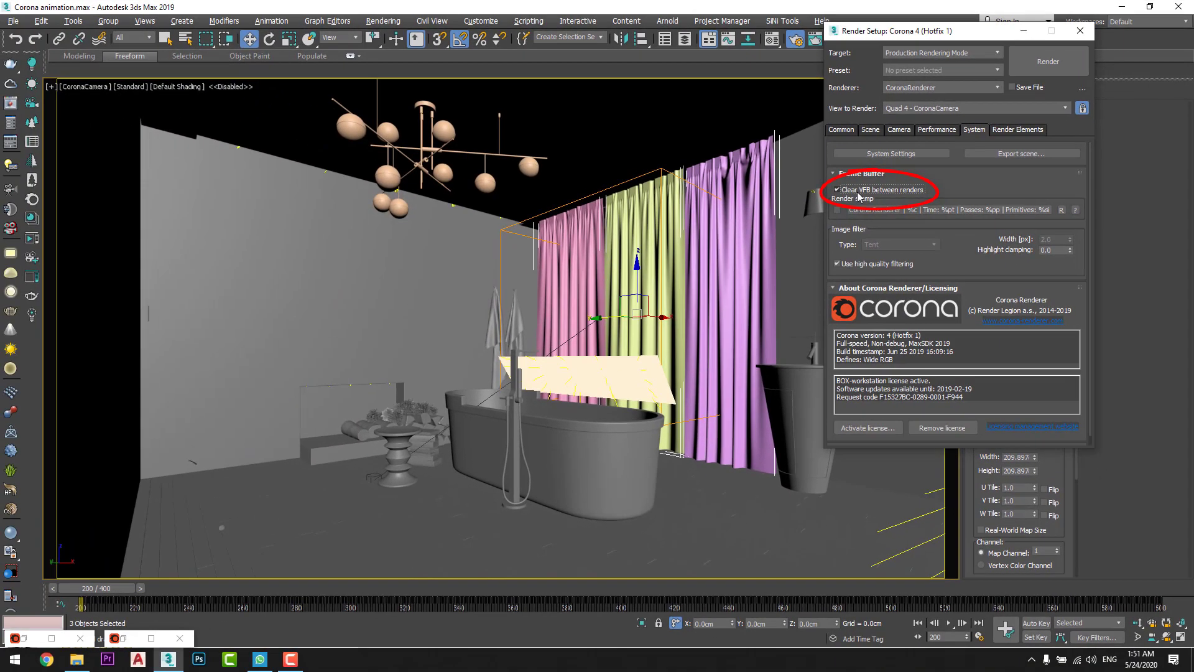
{"action": "left_click", "coordinate": [34, 279]}
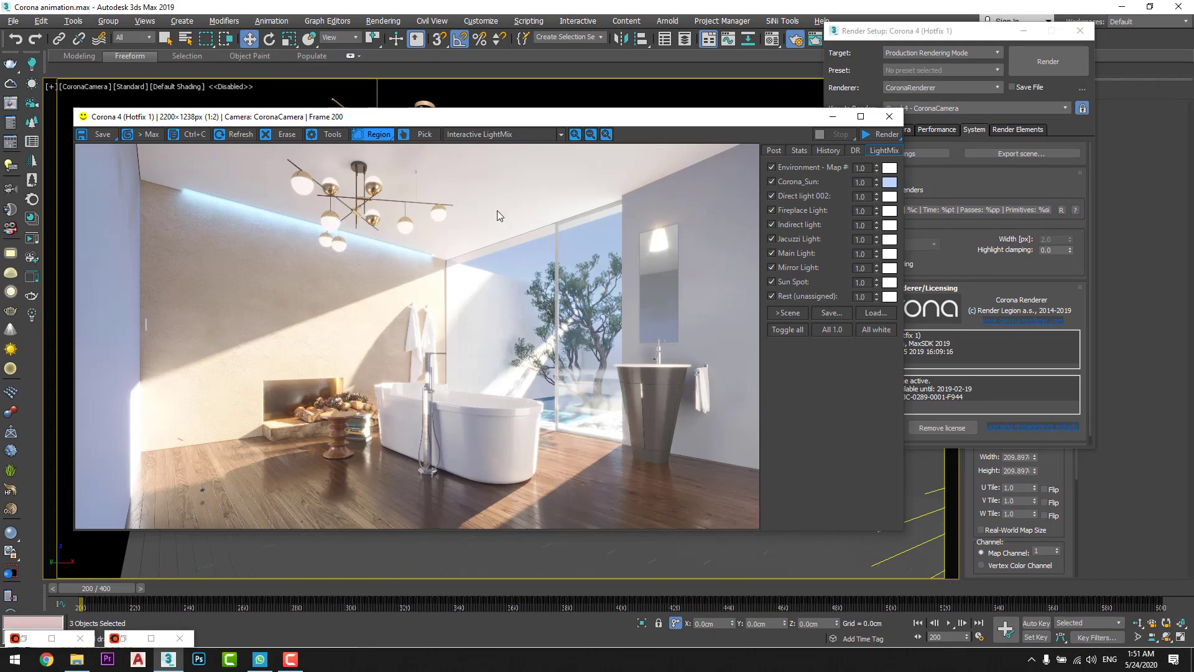
{"action": "left_click", "coordinate": [926, 257]}
- Minimize the Corona frame buffer and play the curtain animation in the CoronaCamera view
{"action": "left_click", "coordinate": [842, 132]}
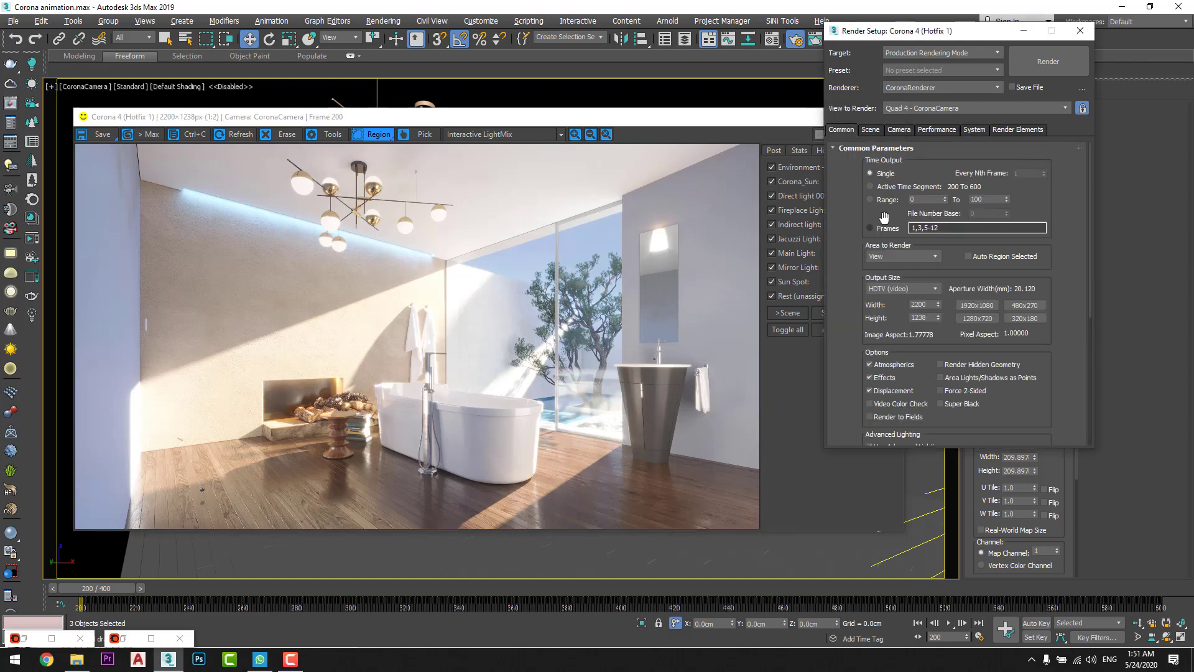
{"action": "left_click", "coordinate": [762, 124]}
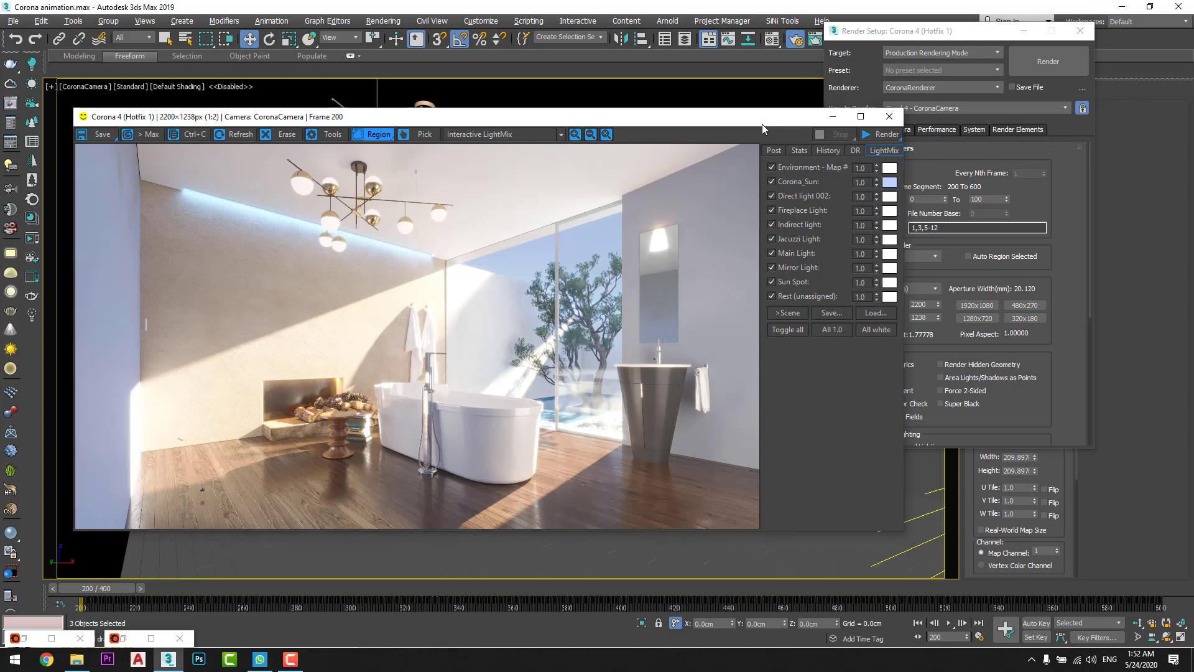
{"action": "left_click", "coordinate": [838, 116]}
{"action": "left_click", "coordinate": [947, 623]}
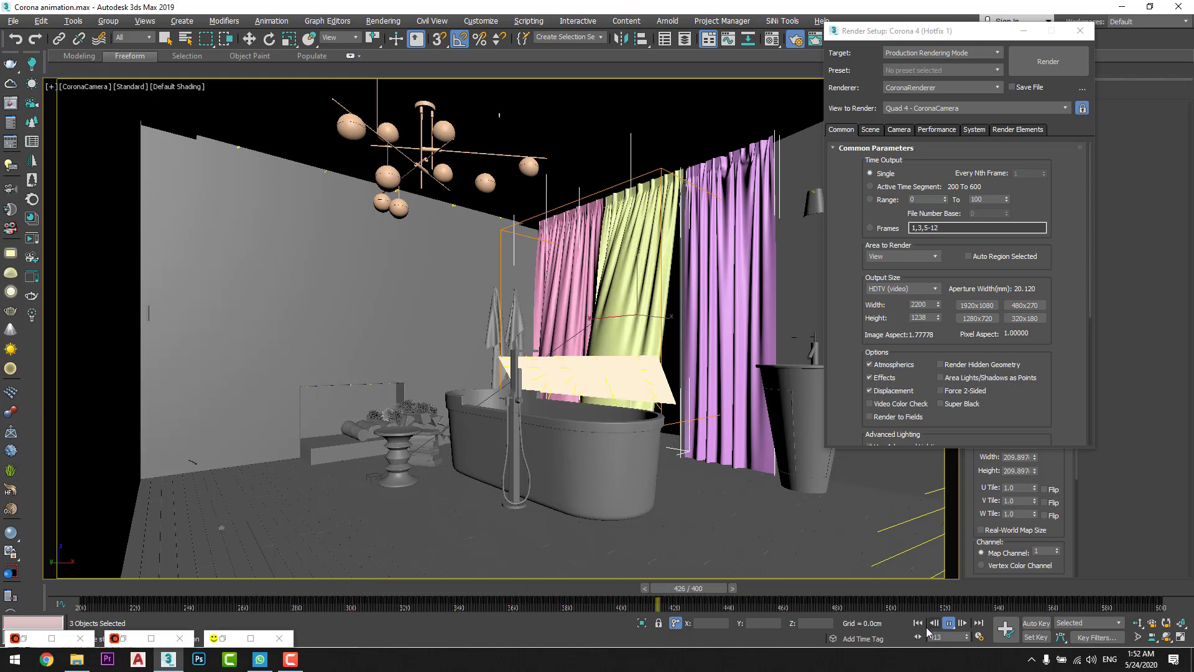
- Stop the animation at frame 300 and set Time Output to Range, starting at 300
{"action": "key", "text": "d"}
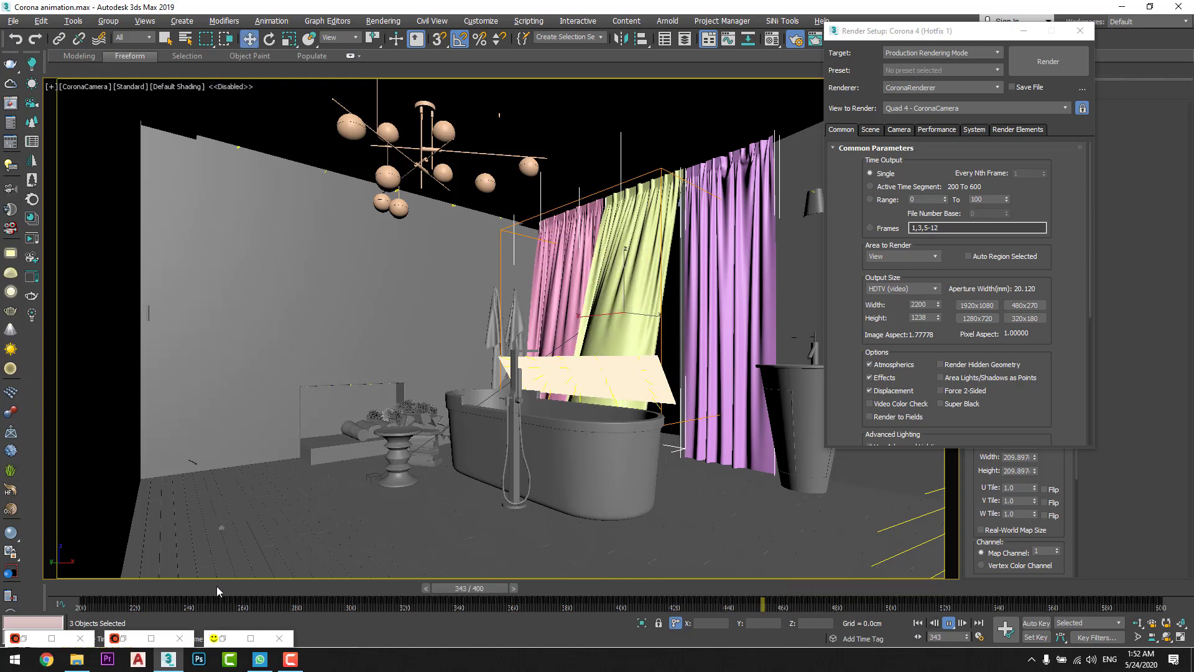
{"action": "left_click_drag", "start_coordinate": [216, 589], "coordinate": [382, 583]}
{"action": "key", "text": "w"}
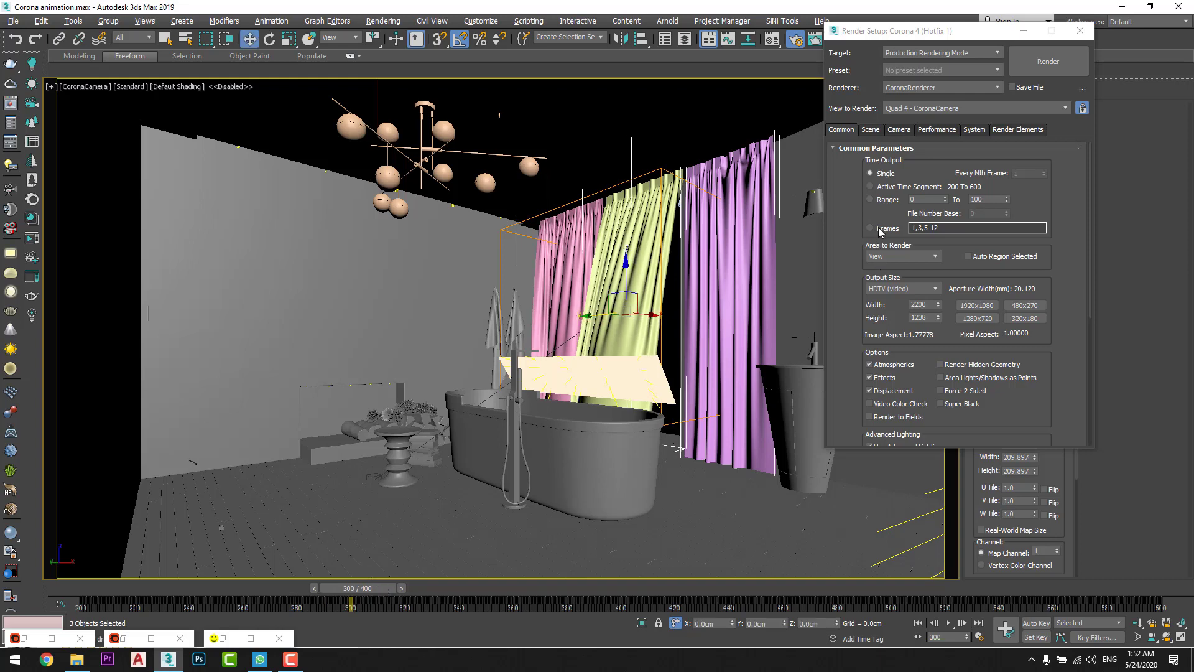
{"action": "left_click", "coordinate": [870, 200]}
{"action": "left_click", "coordinate": [928, 199]}
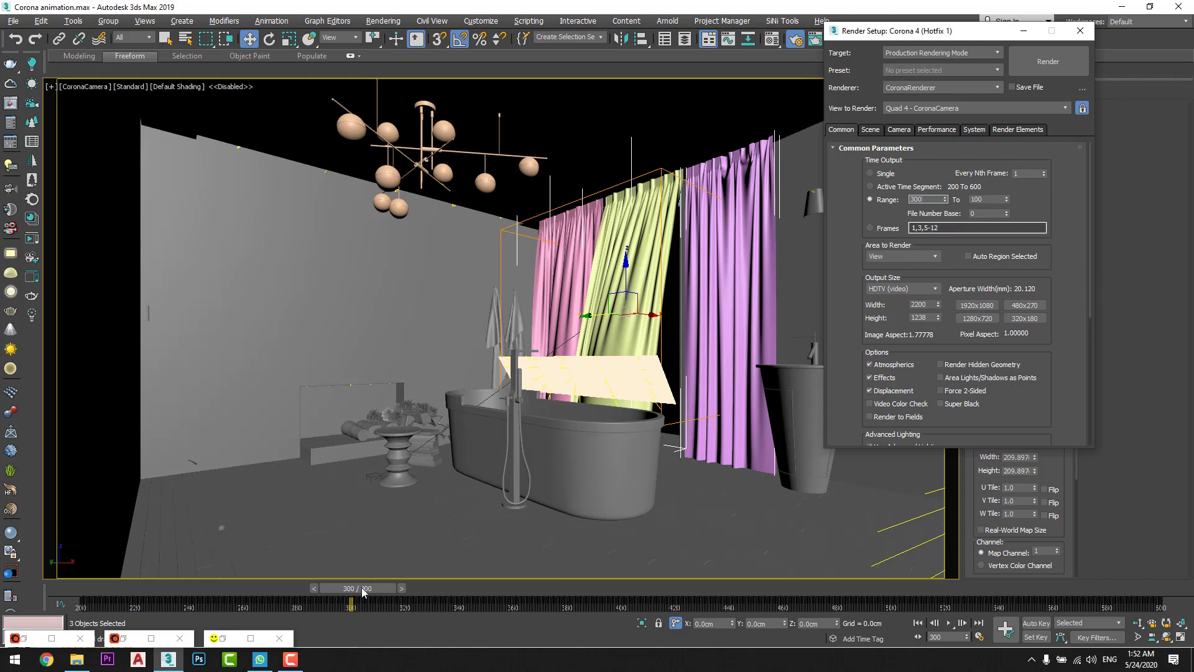
- Set the range end to frame 450 and scroll down to Render Output
{"action": "left_click_drag", "start_coordinate": [363, 591], "coordinate": [758, 589]}
{"action": "key", "text": "w"}
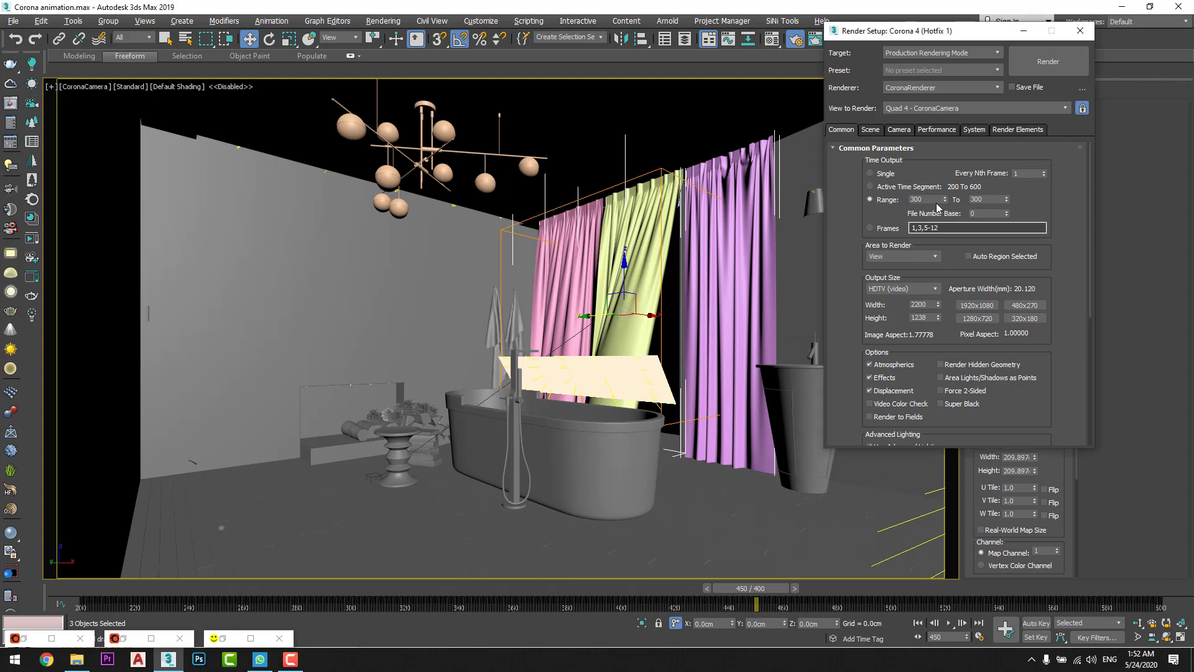
{"action": "double_click", "coordinate": [982, 200]}
{"action": "key", "text": "Return"}
{"action": "scroll", "coordinate": [923, 306], "scroll_direction": "down", "scroll_amount": 5}
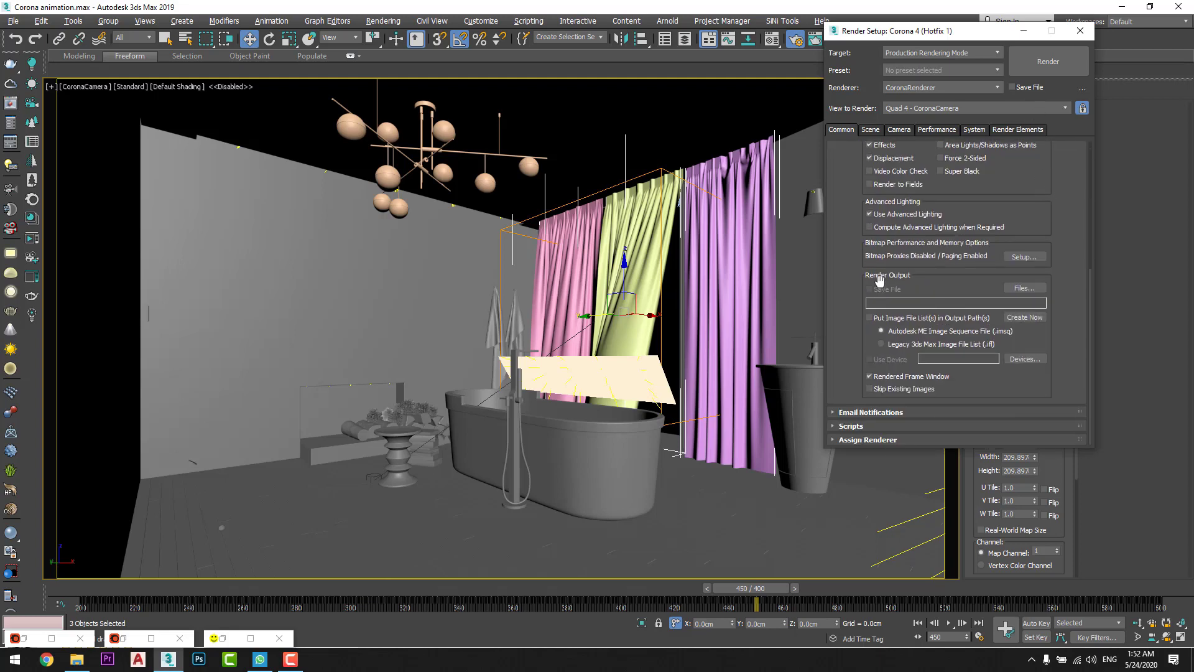
- Browse to D:\3ds Max Bathroom2\Render and create a 'Day Curtain' output folder
{"action": "left_click", "coordinate": [1021, 289]}
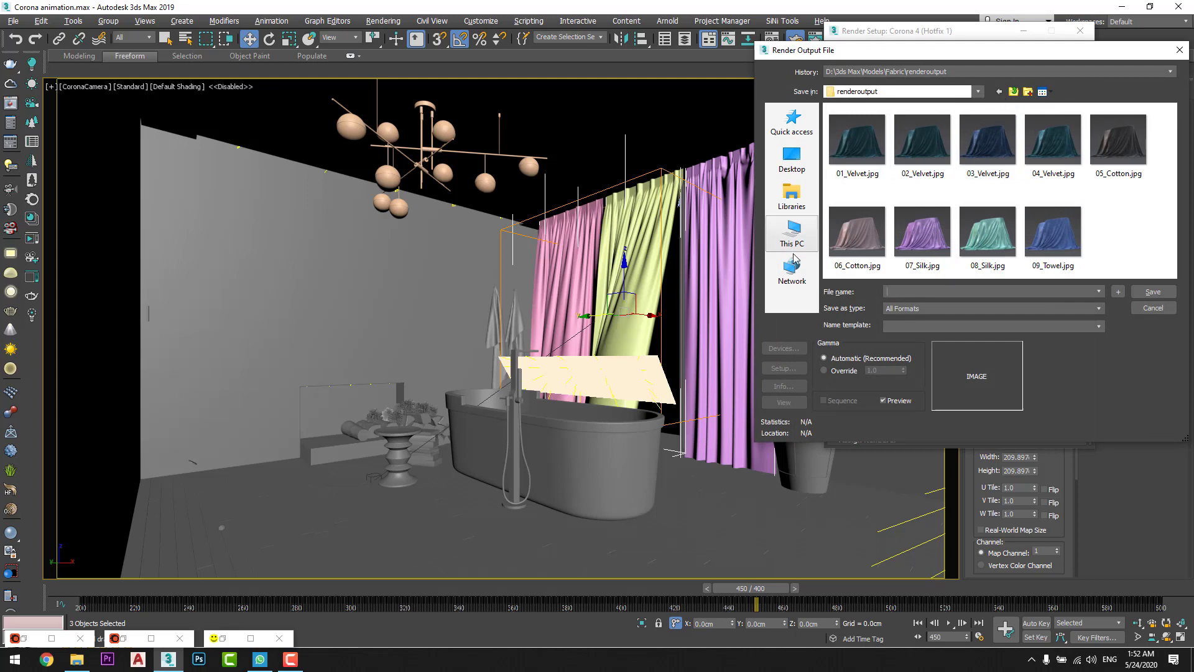
{"action": "left_click", "coordinate": [791, 233]}
{"action": "double_click", "coordinate": [1013, 274]}
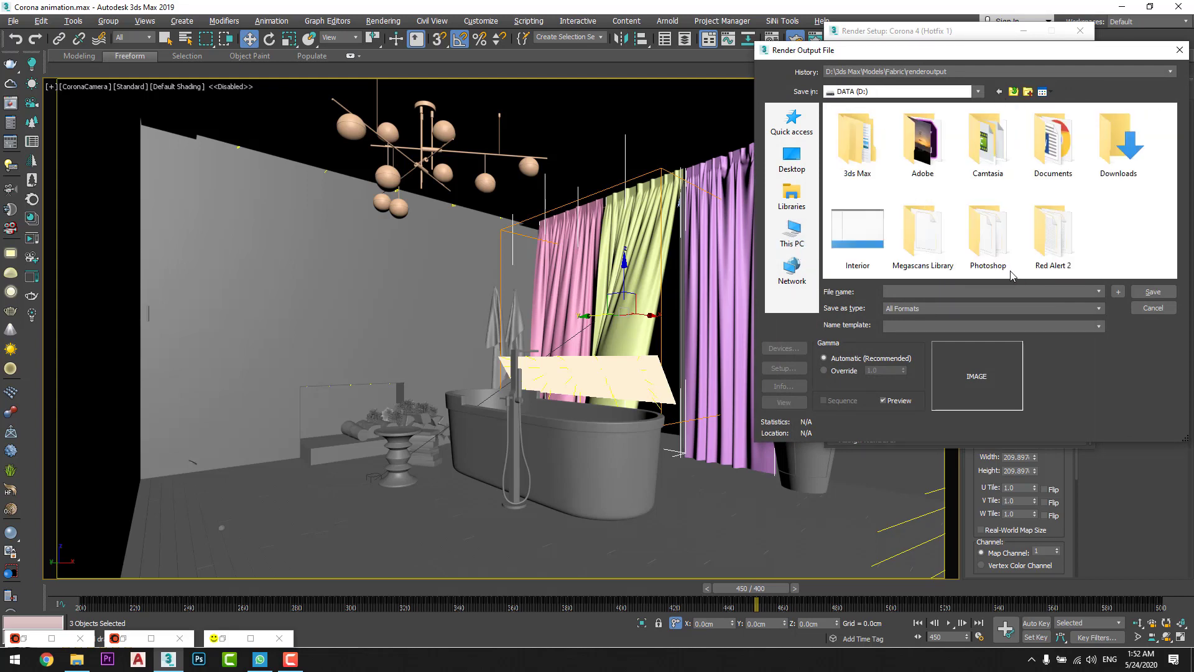
{"action": "double_click", "coordinate": [861, 186]}
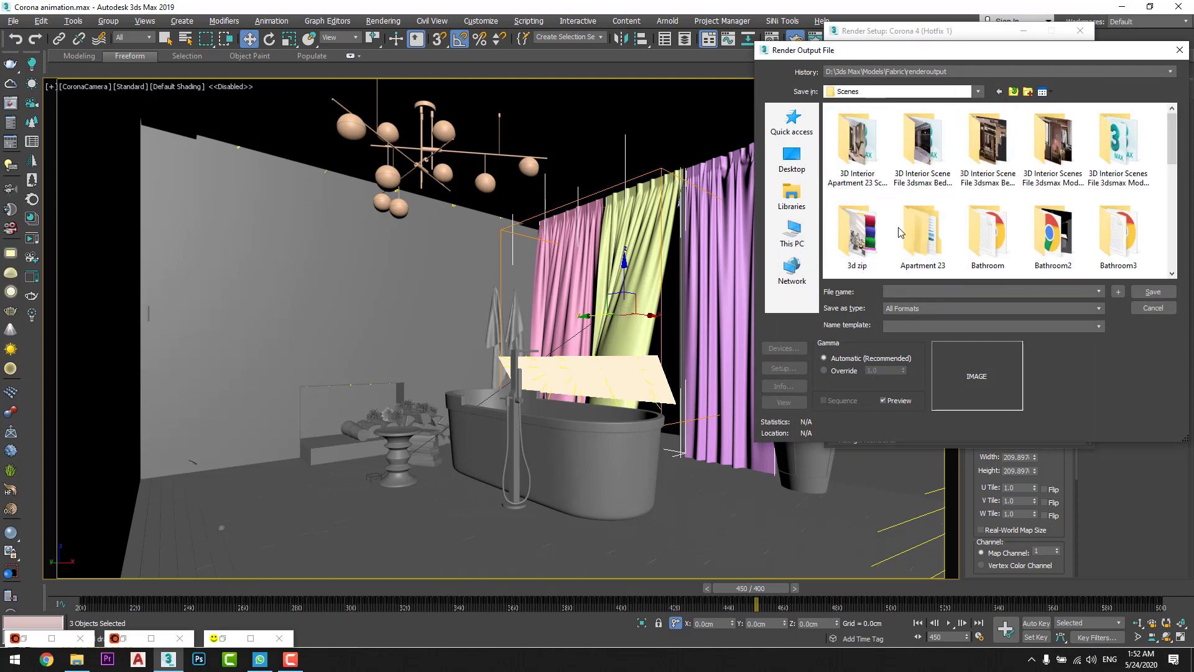
{"action": "double_click", "coordinate": [1039, 245]}
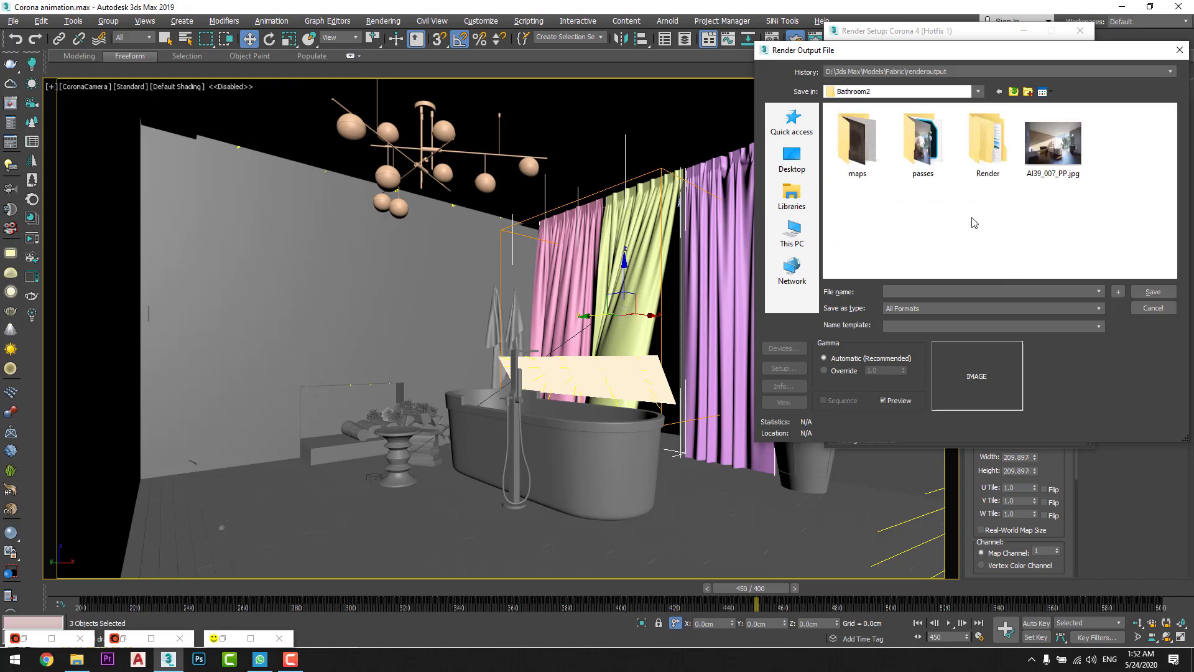
{"action": "double_click", "coordinate": [988, 143]}
{"action": "left_click", "coordinate": [1029, 96]}
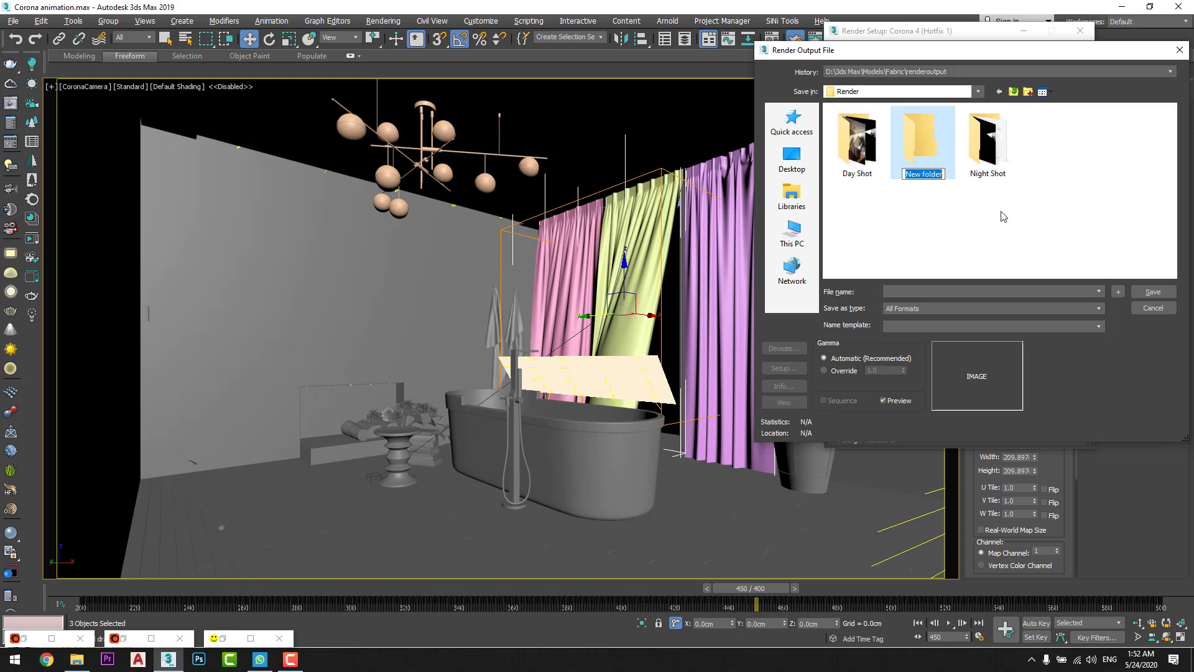
{"action": "type", "text": "Day Curtain"}
{"action": "key", "text": "Return"}
{"action": "key", "text": "Return"}
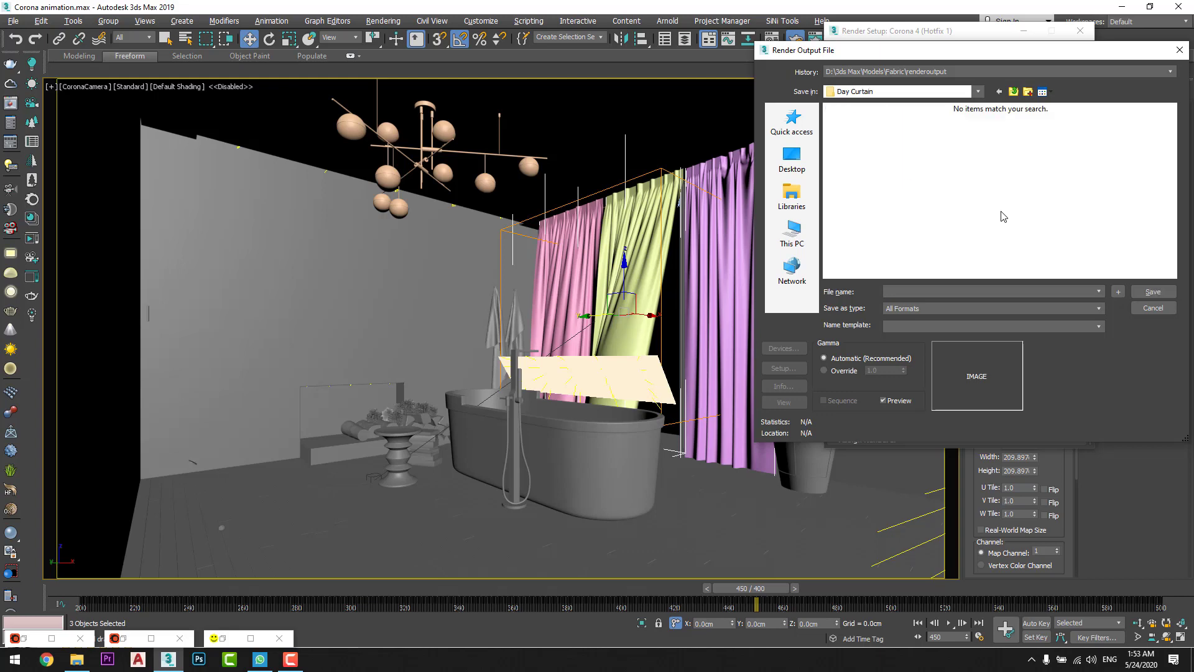
- Save the output as 1.png in PNG format and accept the PNG configuration
{"action": "type", "text": "1"}
{"action": "left_click", "coordinate": [932, 308]}
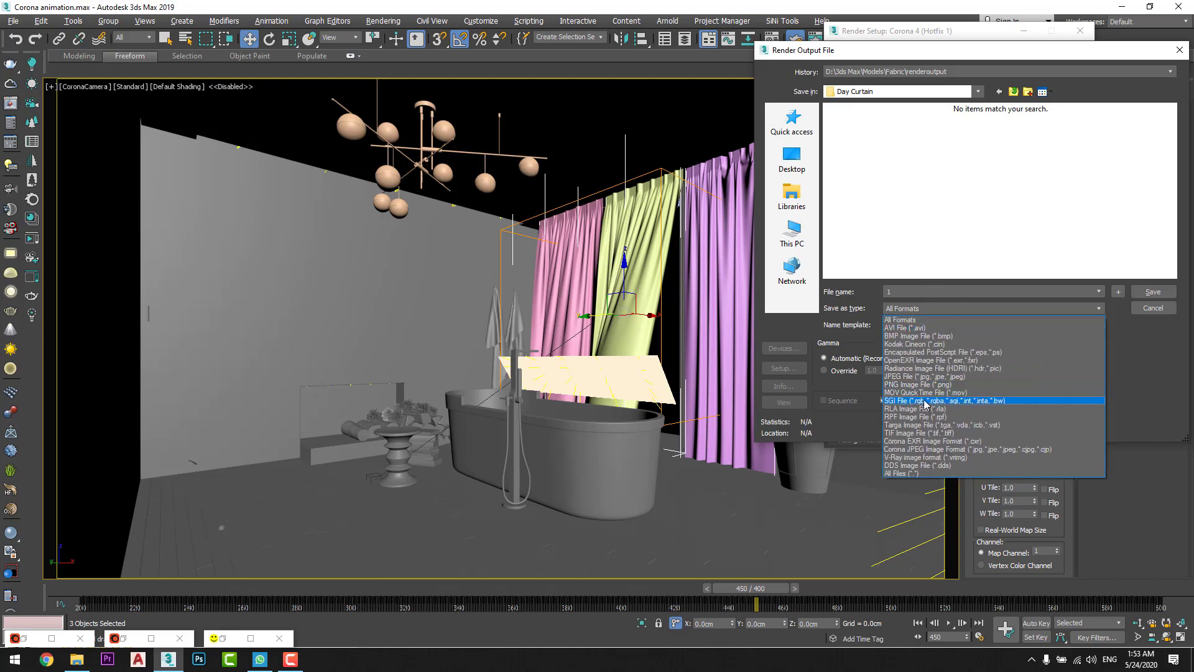
{"action": "left_click", "coordinate": [923, 398]}
{"action": "left_click", "coordinate": [1164, 297]}
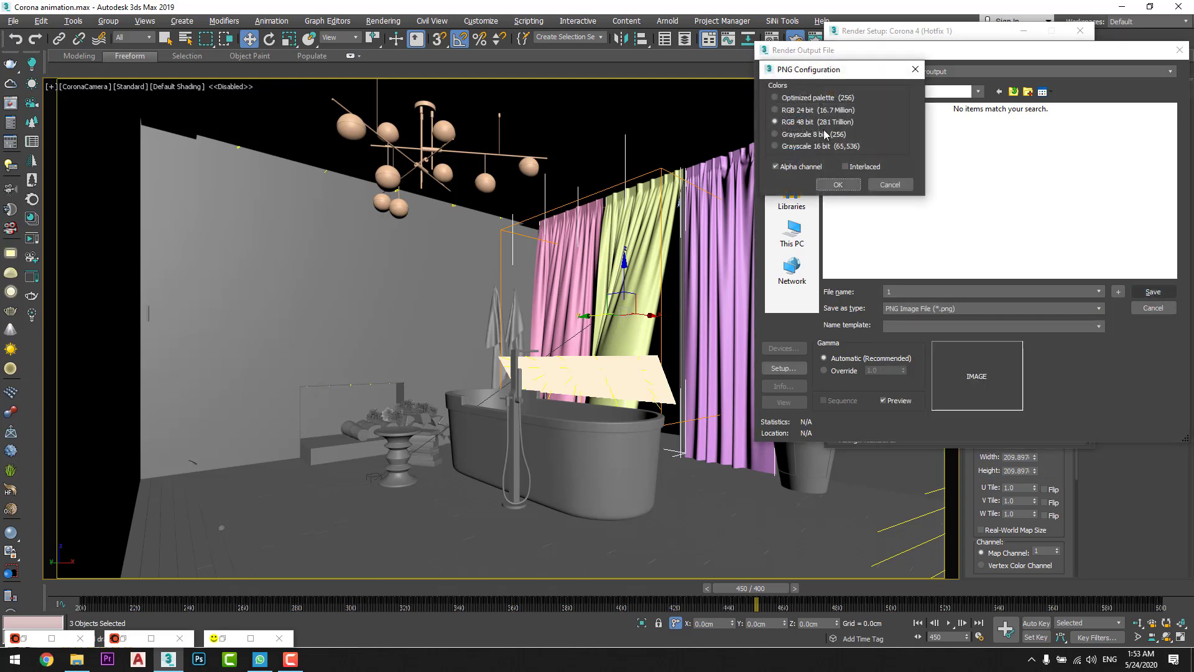
{"action": "left_click", "coordinate": [839, 185]}
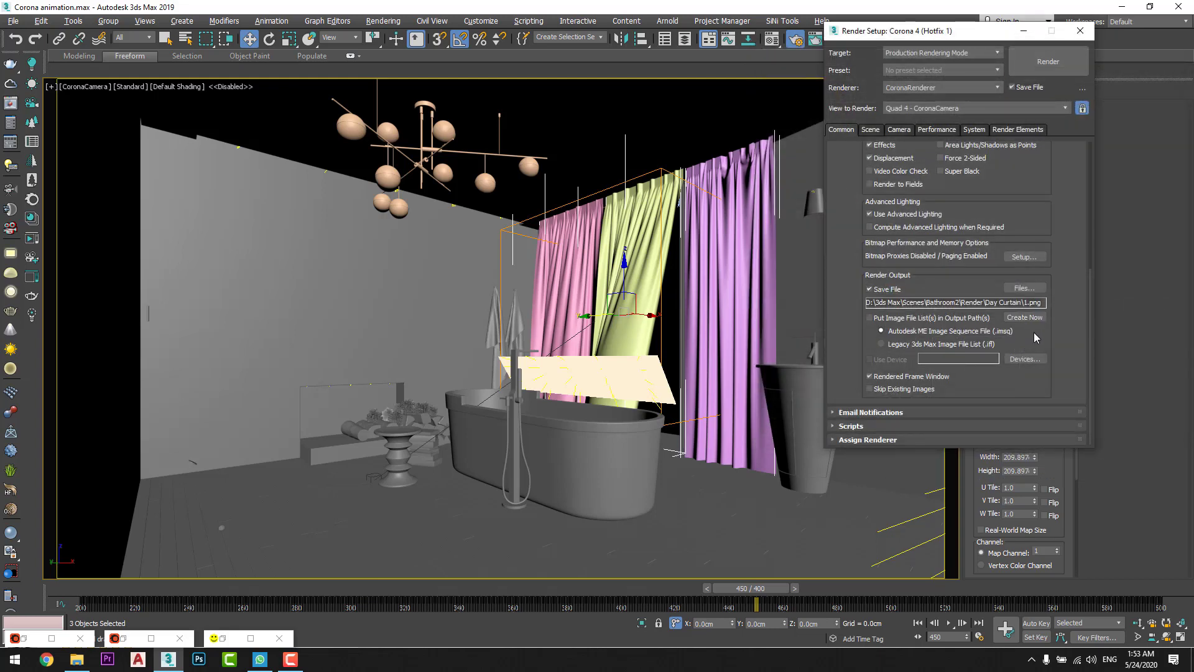
- Render the curtain-only frames 300–450 as a PNG sequence, watching the render progress
{"action": "scroll", "coordinate": [1040, 332], "scroll_direction": "up", "scroll_amount": 7}
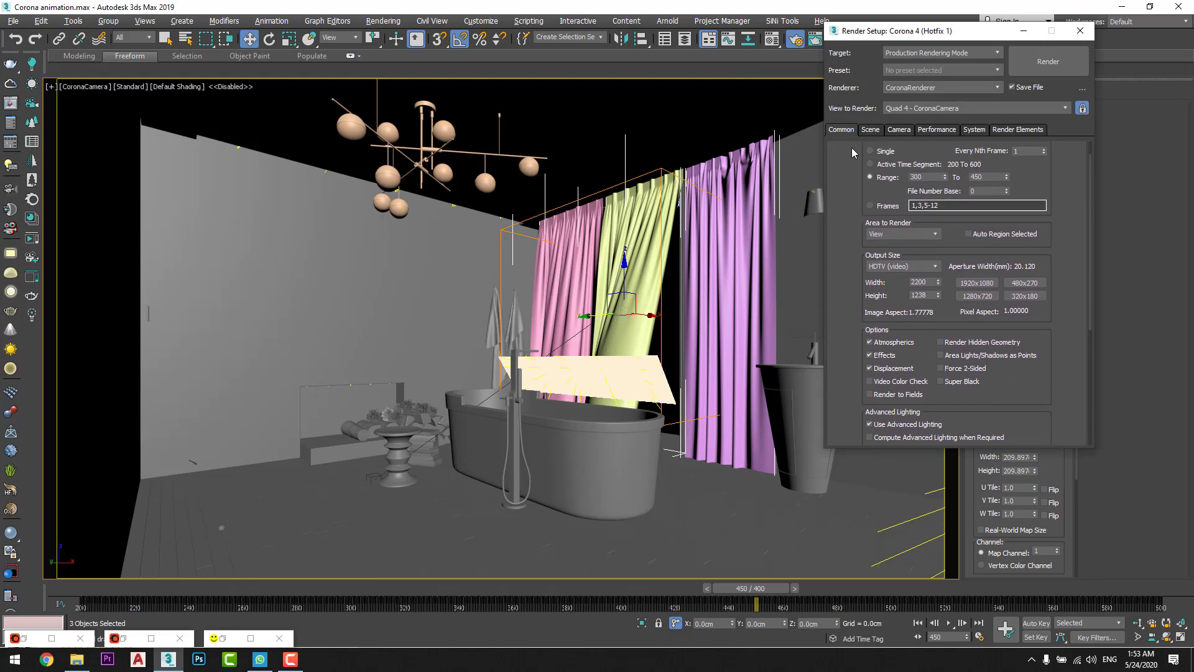
{"action": "scroll", "coordinate": [851, 149], "scroll_direction": "up", "scroll_amount": 1}
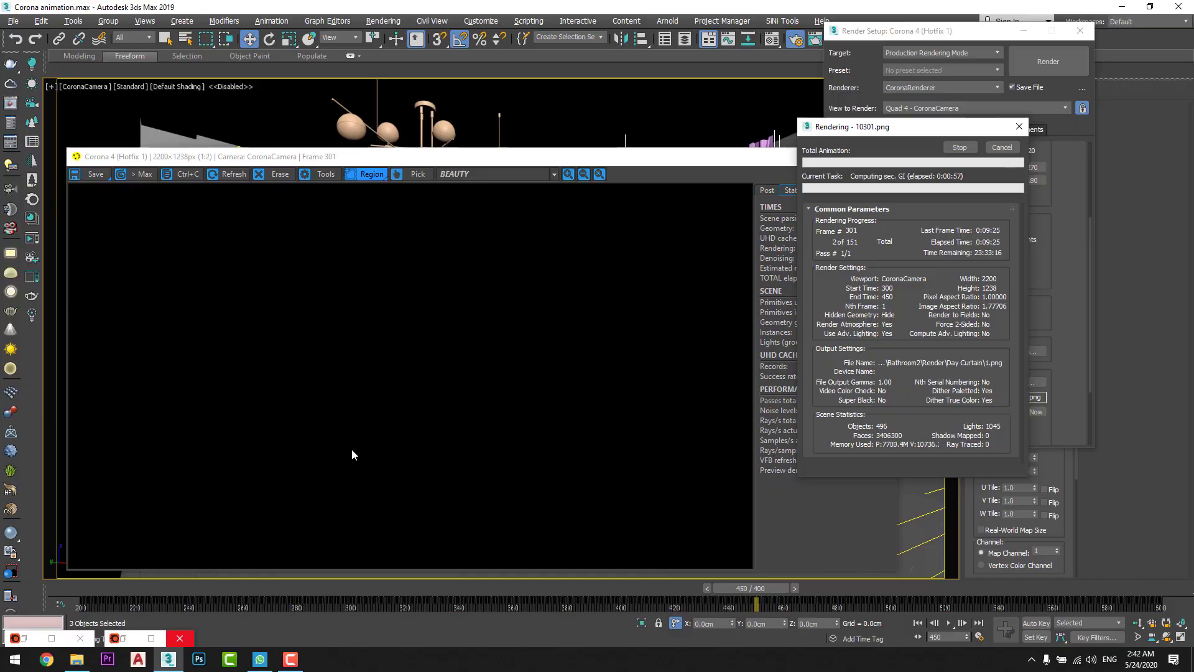
{"action": "left_click", "coordinate": [936, 129]}
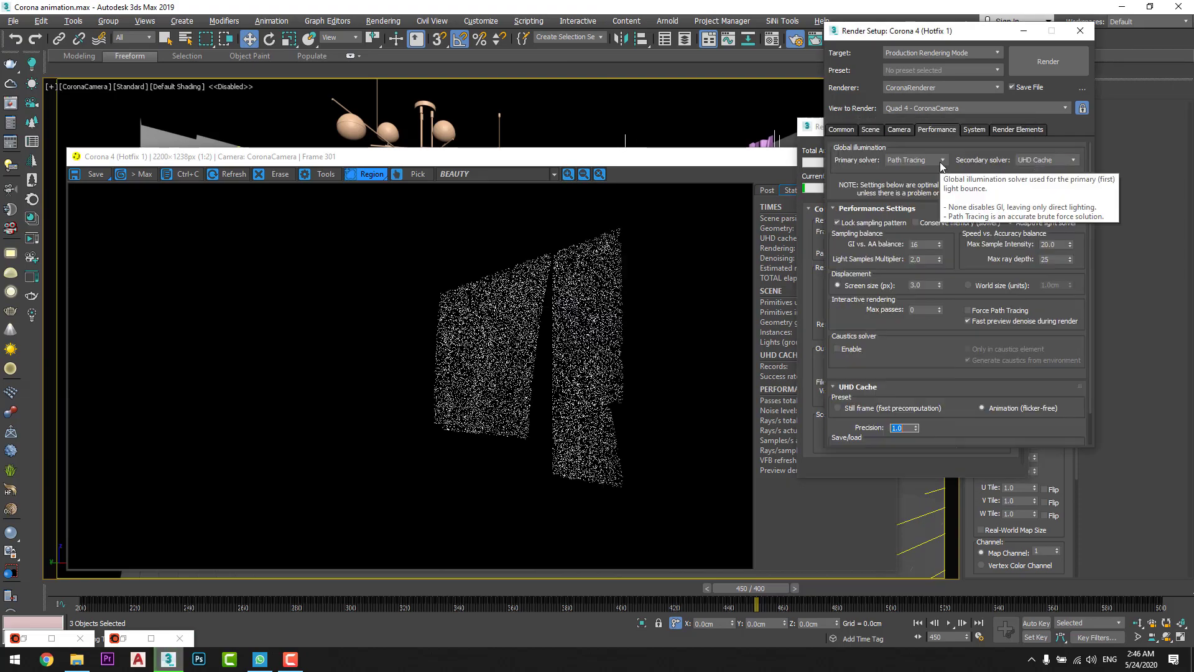
{"action": "left_click", "coordinate": [811, 299]}
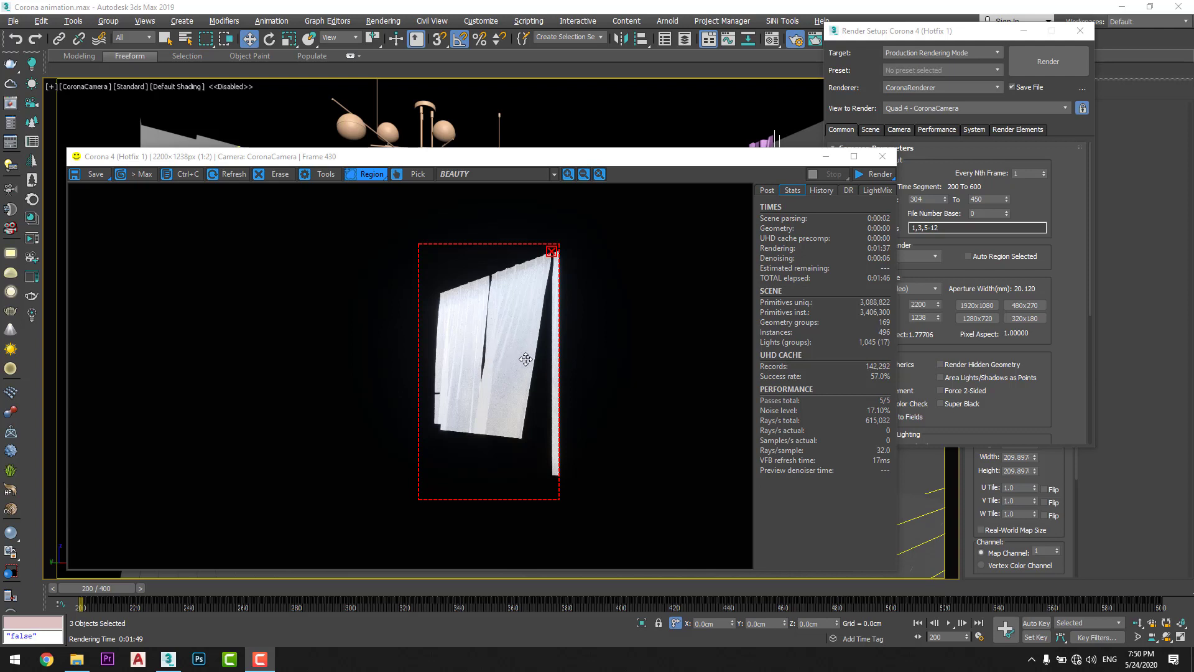
- Open 10300.png from the Day Curtain folder and step through several curtain frames
{"action": "left_click", "coordinate": [82, 661]}
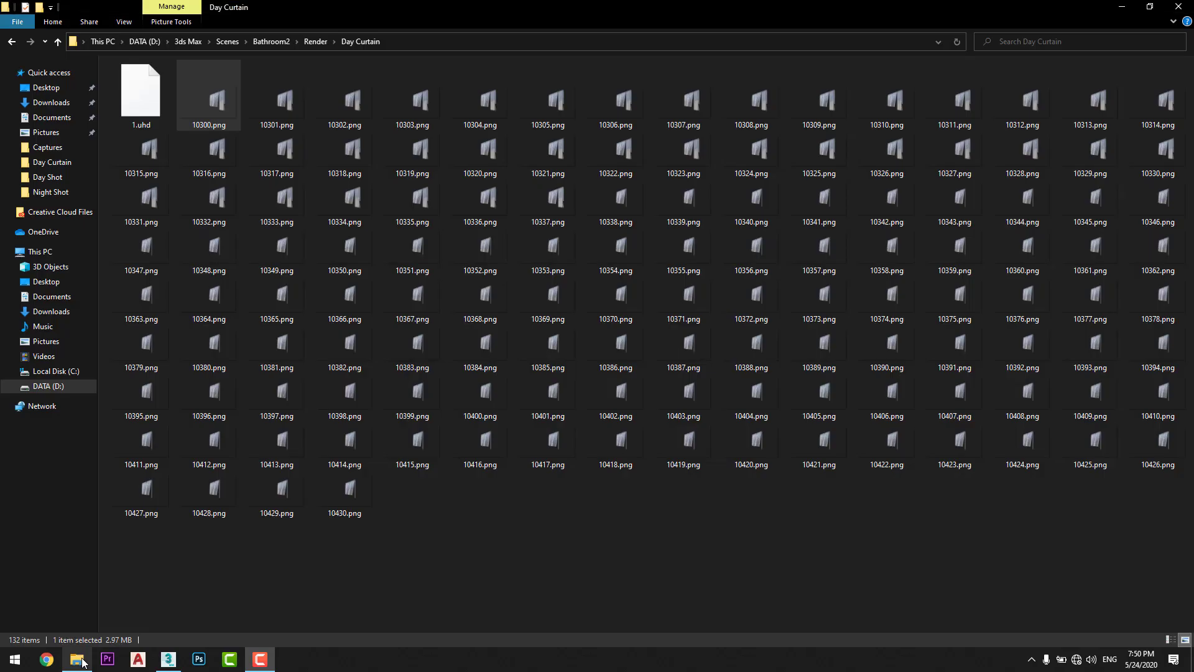
{"action": "left_click", "coordinate": [513, 557]}
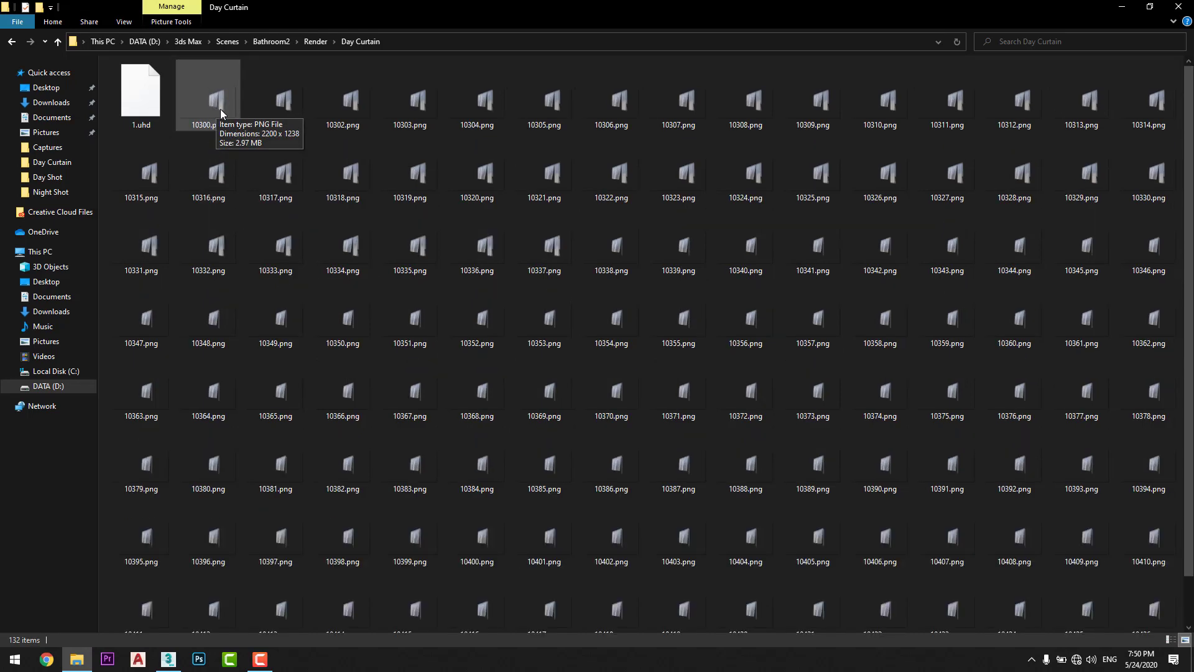
{"action": "double_click", "coordinate": [219, 103]}
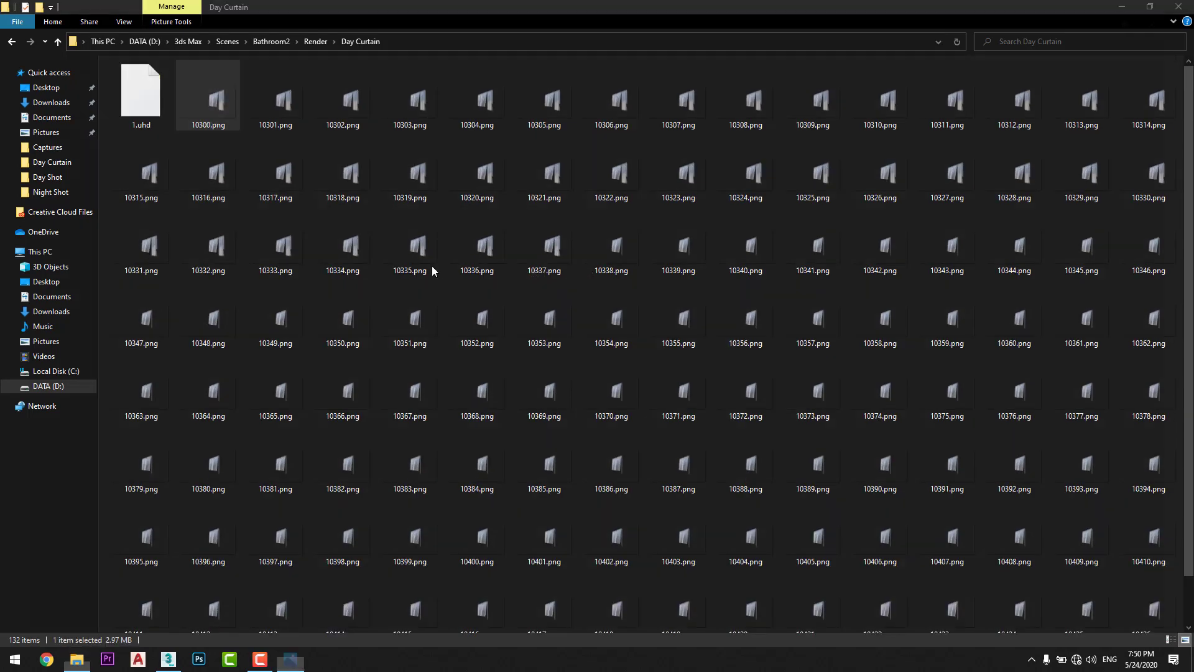
{"action": "key", "text": "Right"}
{"action": "key", "text": "Right"}
{"action": "key", "text": "Right"}
{"action": "key", "text": "Right"}
{"action": "key", "text": "Right"}
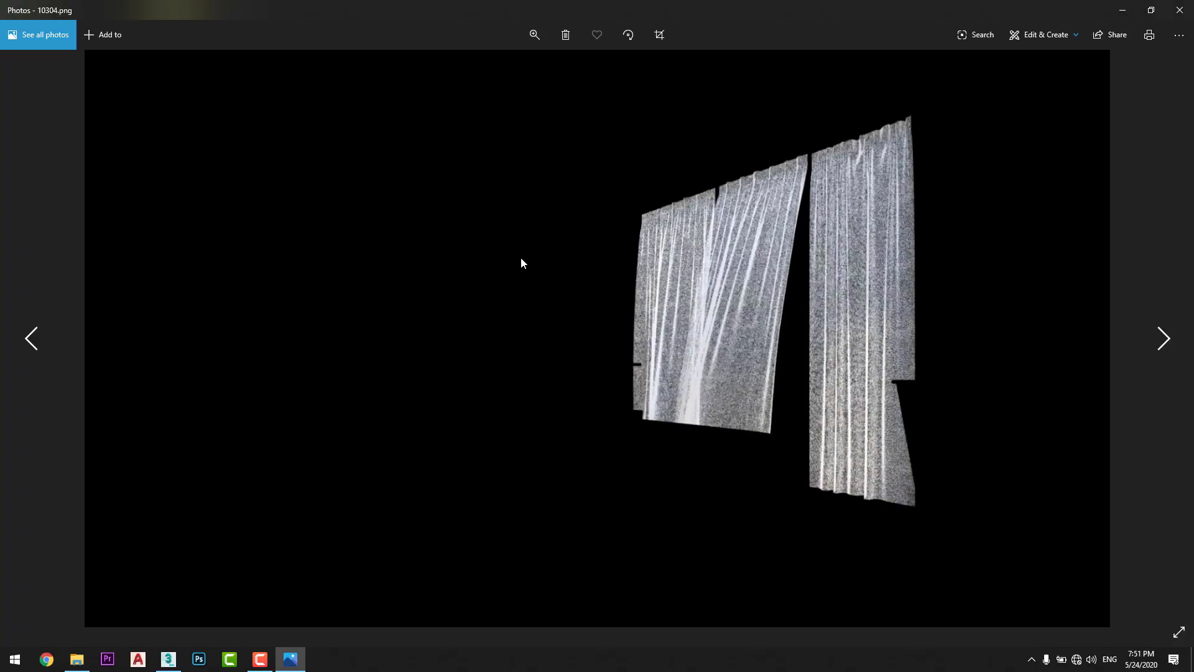
{"action": "key", "text": "Right"}
{"action": "key", "text": "Right"}
{"action": "key", "text": "Right"}
{"action": "key", "text": "Right"}
{"action": "key", "text": "Right"}
{"action": "key", "text": "Right"}
{"action": "key", "text": "Right"}
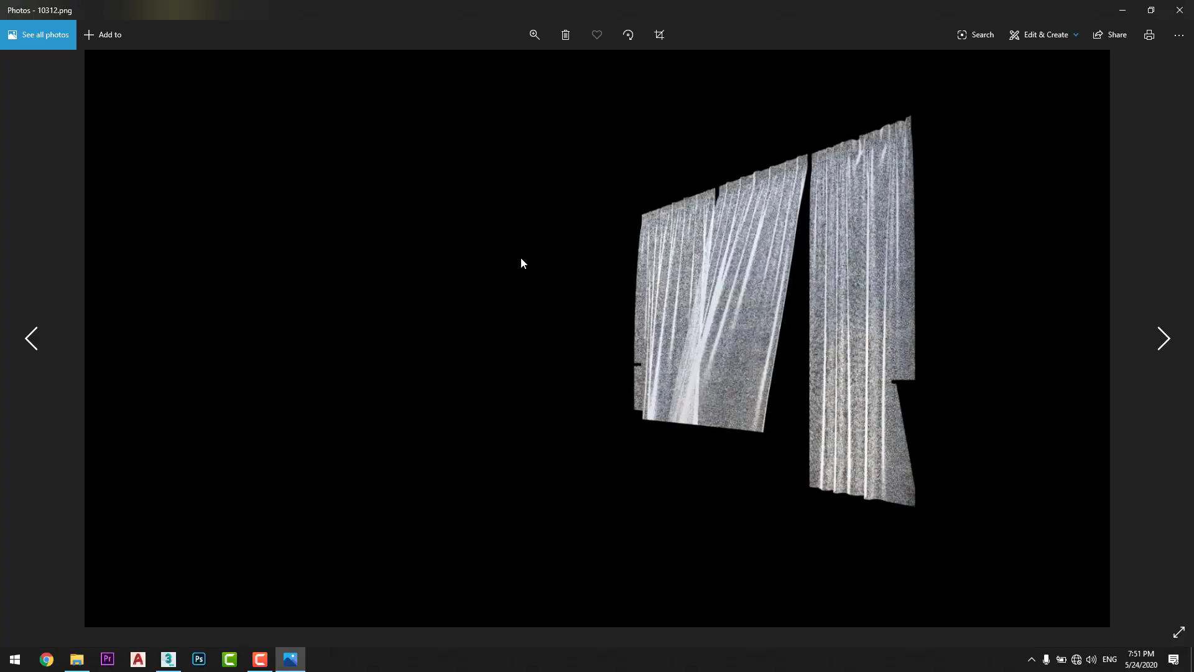
{"action": "key", "text": "Right"}
{"action": "key", "text": "Right"}
{"action": "key", "text": "Right"}
{"action": "key", "text": "Right"}
{"action": "key", "text": "Right"}
{"action": "key", "text": "Right"}
{"action": "key", "text": "Right"}
{"action": "key", "text": "Right"}
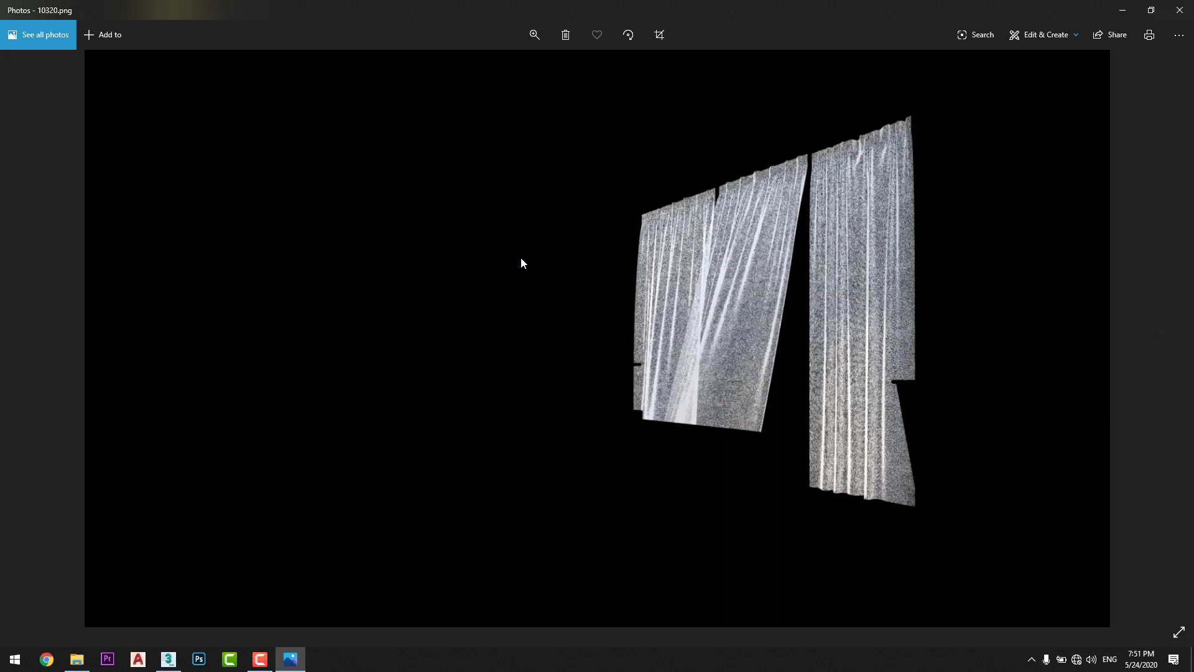
{"action": "key", "text": "Right"}
{"action": "key", "text": "Right"}
{"action": "key", "text": "Right"}
{"action": "key", "text": "Right"}
{"action": "key", "text": "Right"}
{"action": "key", "text": "Right"}
{"action": "key", "text": "Right"}
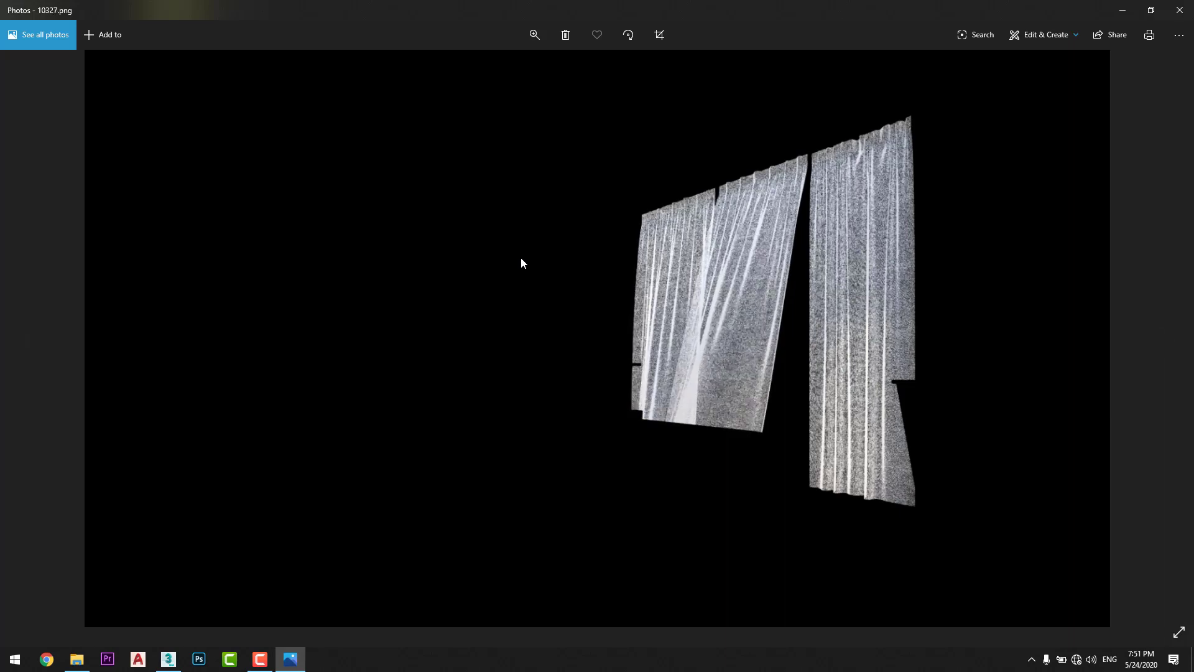
{"action": "key", "text": "Right"}
{"action": "key", "text": "Right"}
{"action": "key", "text": "Right"}
{"action": "left_click", "coordinate": [1178, 10]}
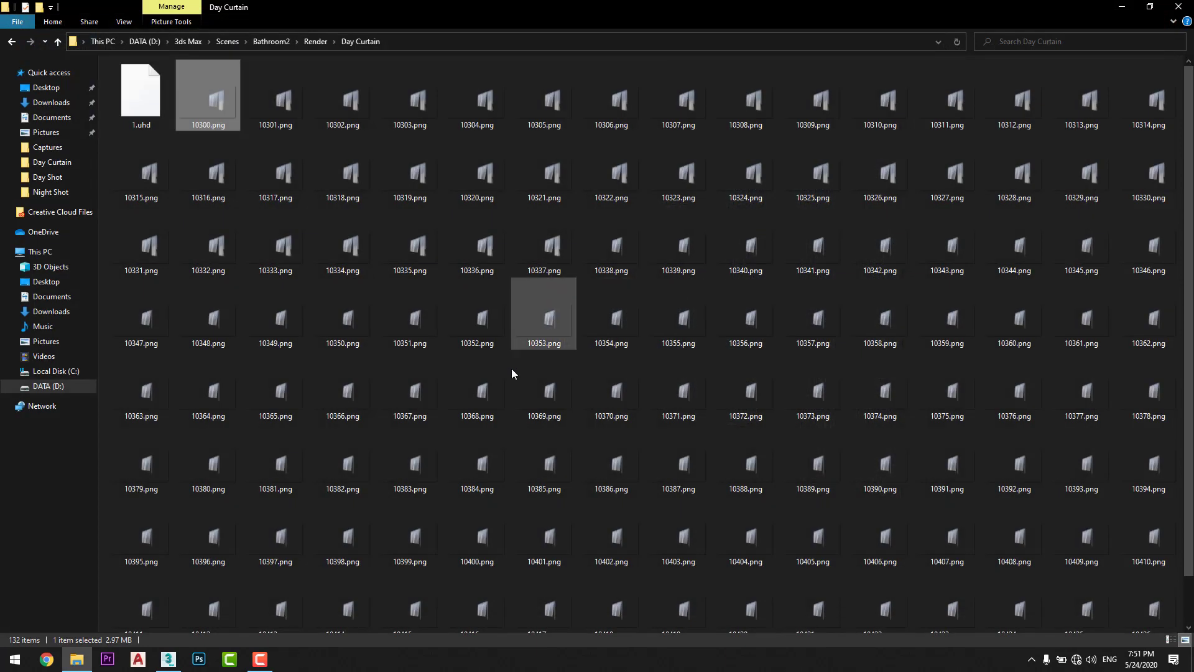
- Reposition the Corona frame buffer, then view the Day Shot passes starting from 1.png
{"action": "left_click", "coordinate": [168, 659]}
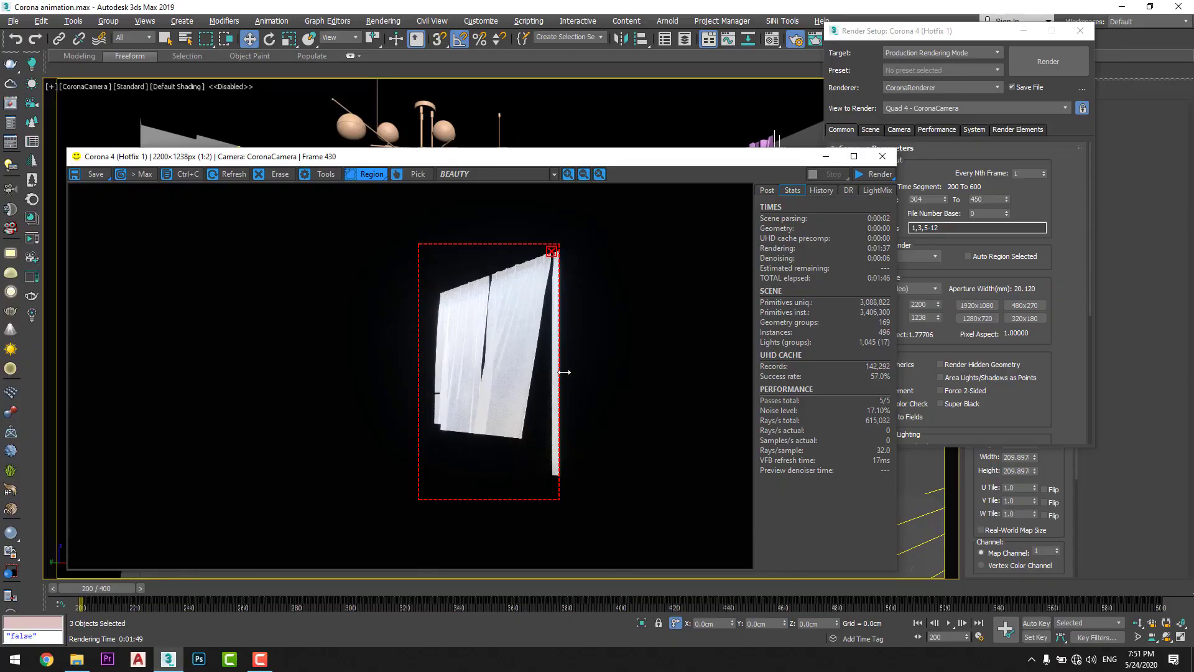
{"action": "left_click_drag", "start_coordinate": [572, 164], "coordinate": [566, 151]}
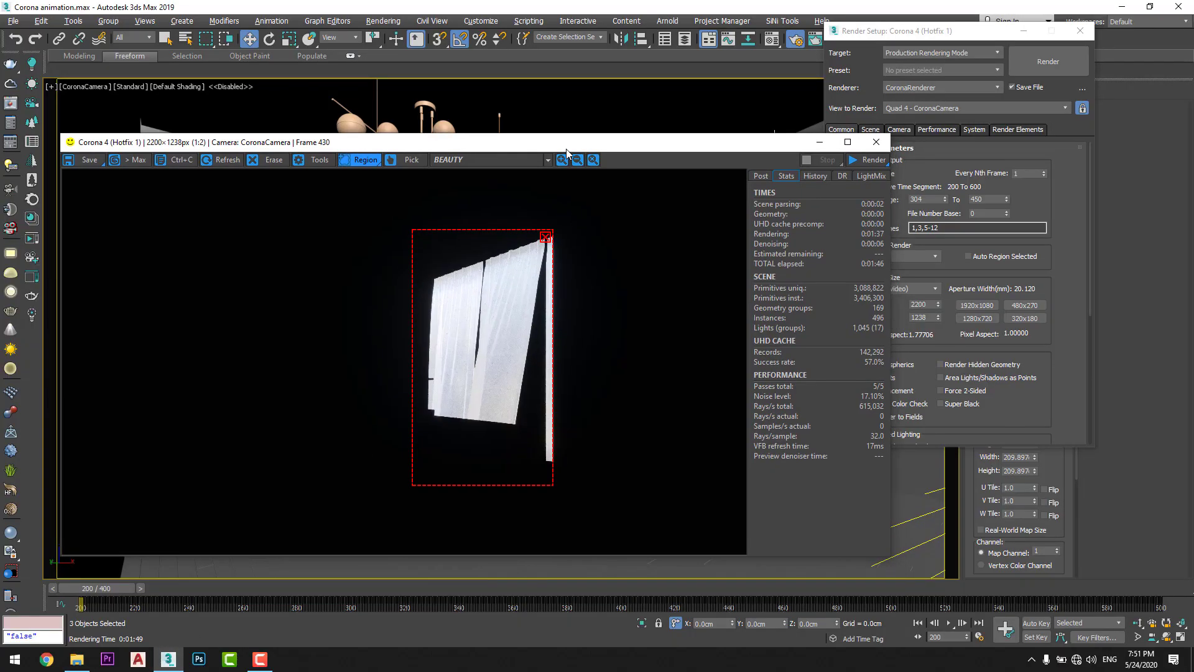
{"action": "left_click", "coordinate": [76, 658]}
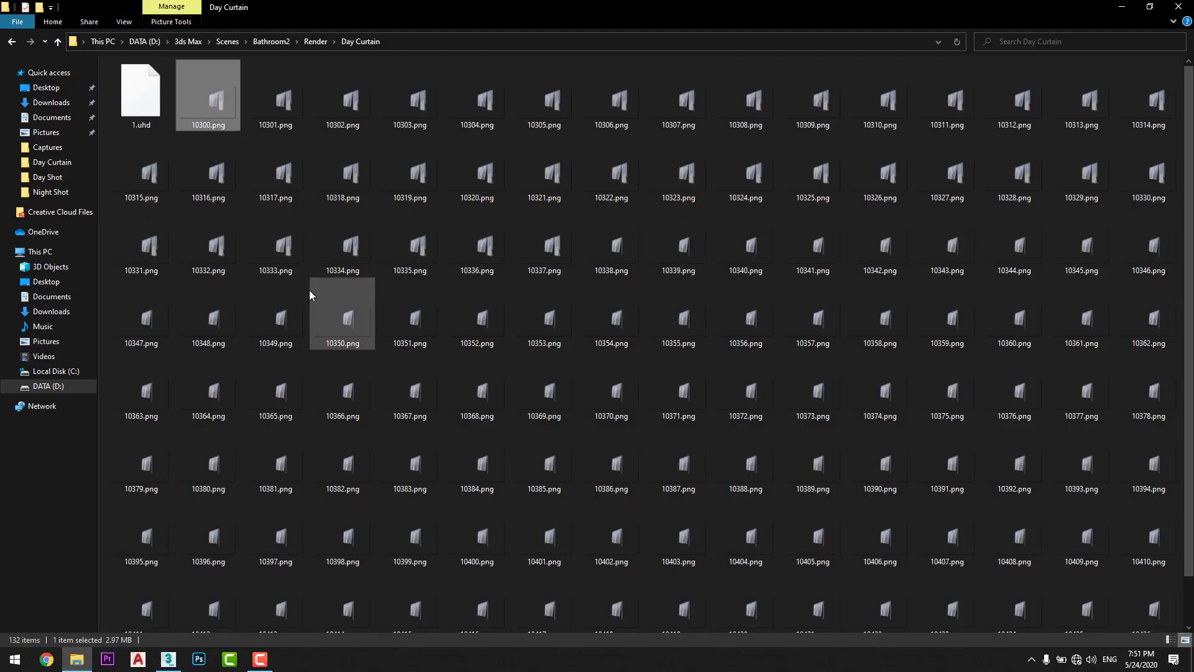
{"action": "key", "text": "BackSpace"}
{"action": "double_click", "coordinate": [217, 98]}
{"action": "double_click", "coordinate": [238, 257]}
{"action": "key", "text": "Right"}
{"action": "key", "text": "Right"}
{"action": "key", "text": "Right"}
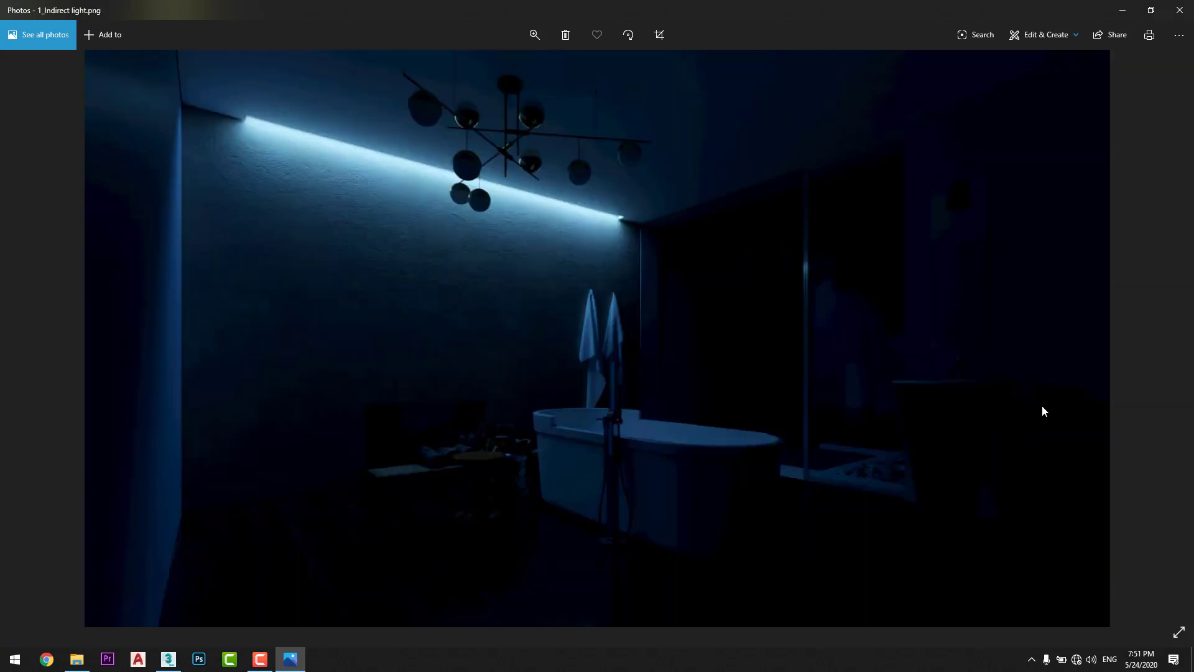
{"action": "left_click", "coordinate": [1180, 10]}
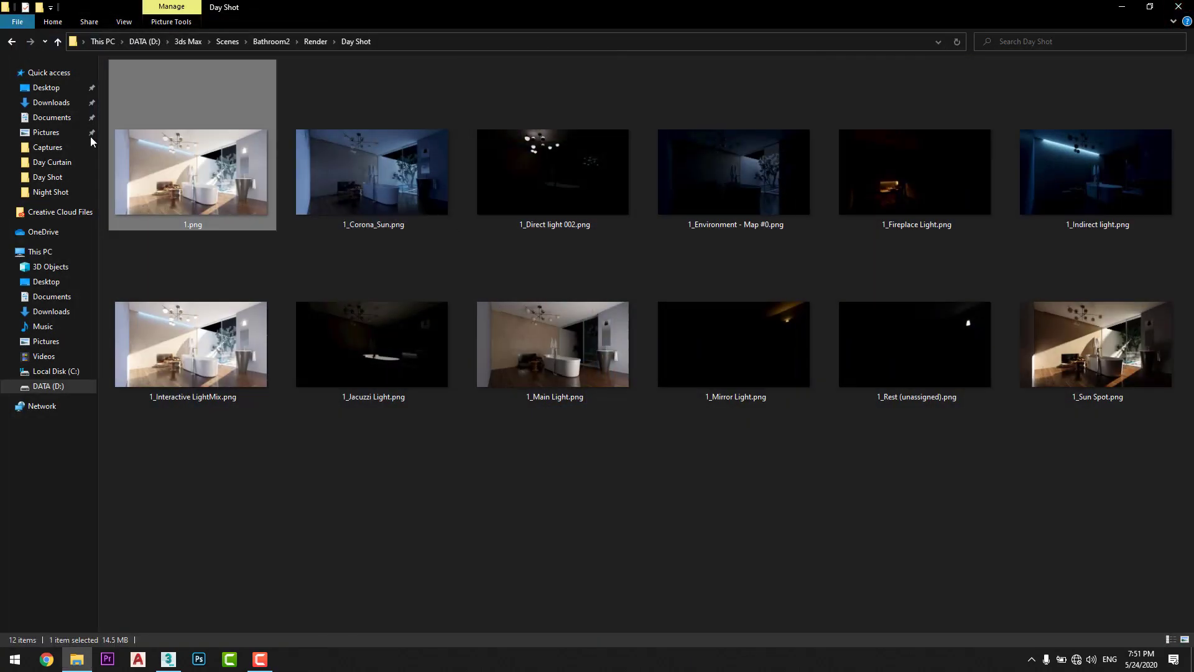
- Return to Day Curtain and advance through the curtain frames from 10300.png onward
{"action": "left_click", "coordinate": [11, 41]}
{"action": "double_click", "coordinate": [160, 101]}
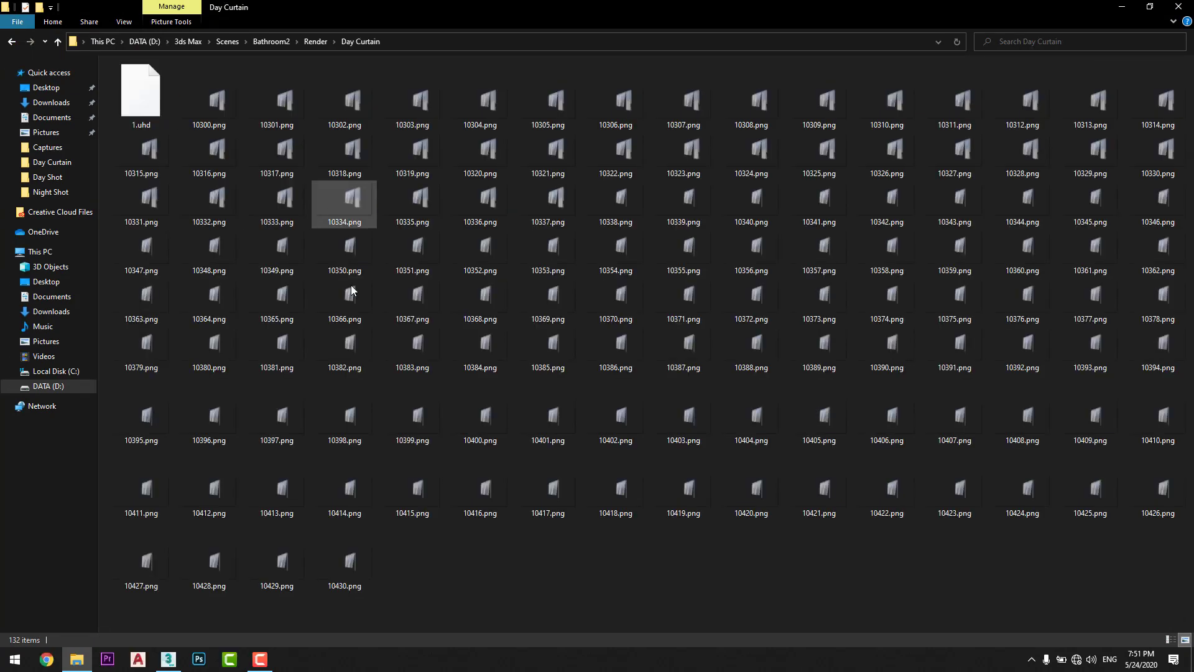
{"action": "double_click", "coordinate": [241, 125]}
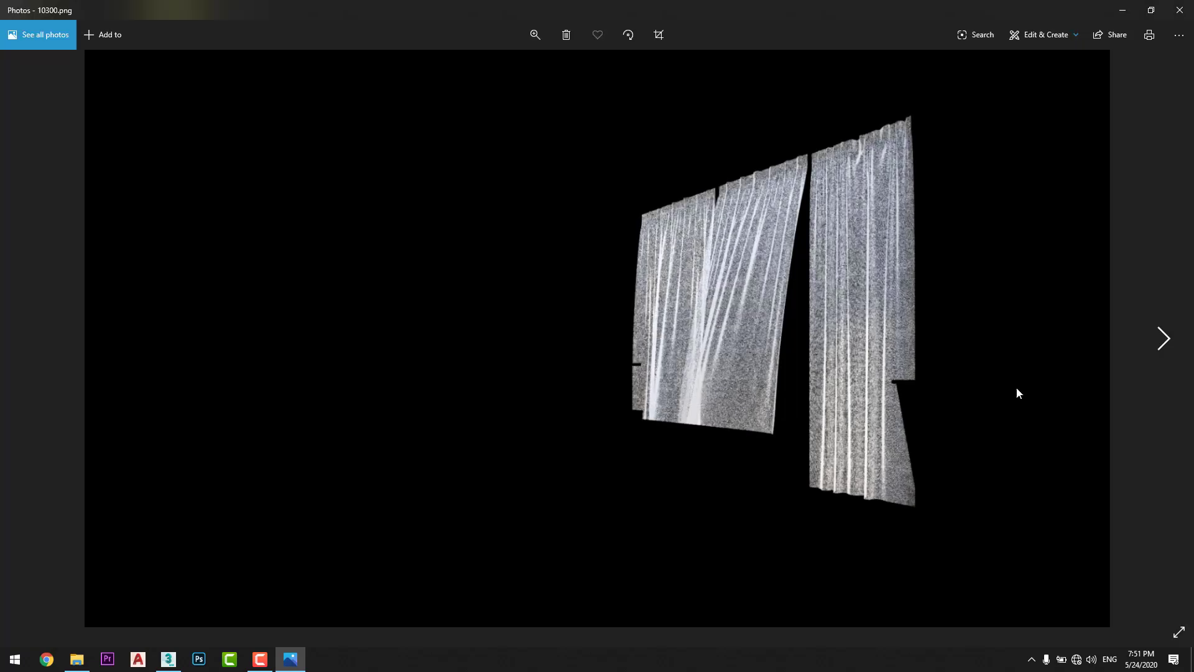
{"action": "left_click", "coordinate": [1173, 366]}
{"action": "left_click", "coordinate": [1173, 358]}
{"action": "left_click", "coordinate": [1173, 356]}
{"action": "left_click", "coordinate": [1173, 355]}
{"action": "left_click", "coordinate": [1173, 355]}
{"action": "left_click", "coordinate": [1174, 356]}
{"action": "left_click", "coordinate": [1173, 352]}
{"action": "left_click", "coordinate": [1173, 352]}
{"action": "left_click", "coordinate": [1173, 352]}
{"action": "left_click", "coordinate": [1173, 352]}
{"action": "left_click", "coordinate": [1173, 351]}
{"action": "left_click", "coordinate": [1173, 352]}
{"action": "left_click", "coordinate": [1172, 352]}
{"action": "left_click", "coordinate": [1173, 352]}
{"action": "left_click", "coordinate": [1173, 353]}
{"action": "left_click", "coordinate": [1173, 353]}
{"action": "left_click", "coordinate": [1173, 353]}
{"action": "left_click", "coordinate": [1171, 355]}
{"action": "left_click", "coordinate": [1171, 355]}
{"action": "left_click", "coordinate": [1172, 354]}
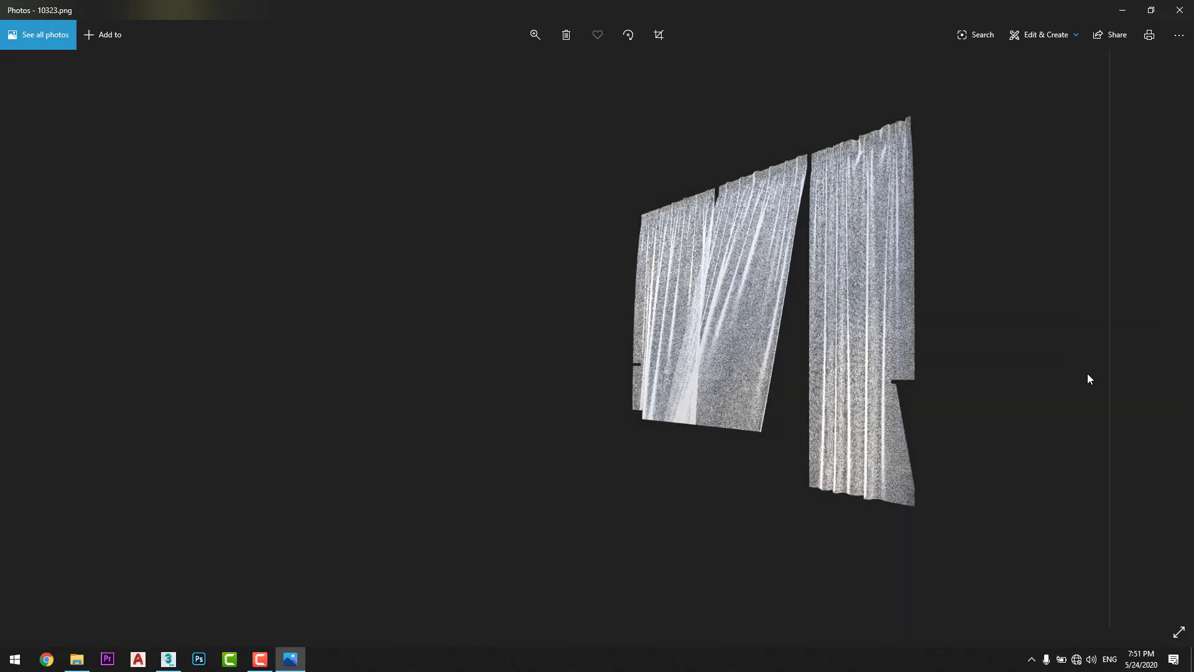
{"action": "left_click", "coordinate": [1167, 360]}
{"action": "left_click", "coordinate": [1168, 358]}
{"action": "left_click", "coordinate": [1167, 358]}
{"action": "left_click", "coordinate": [1167, 356]}
{"action": "left_click", "coordinate": [1167, 356]}
{"action": "left_click", "coordinate": [1167, 356]}
{"action": "left_click", "coordinate": [1166, 356]}
{"action": "left_click", "coordinate": [1167, 355]}
{"action": "left_click", "coordinate": [1166, 356]}
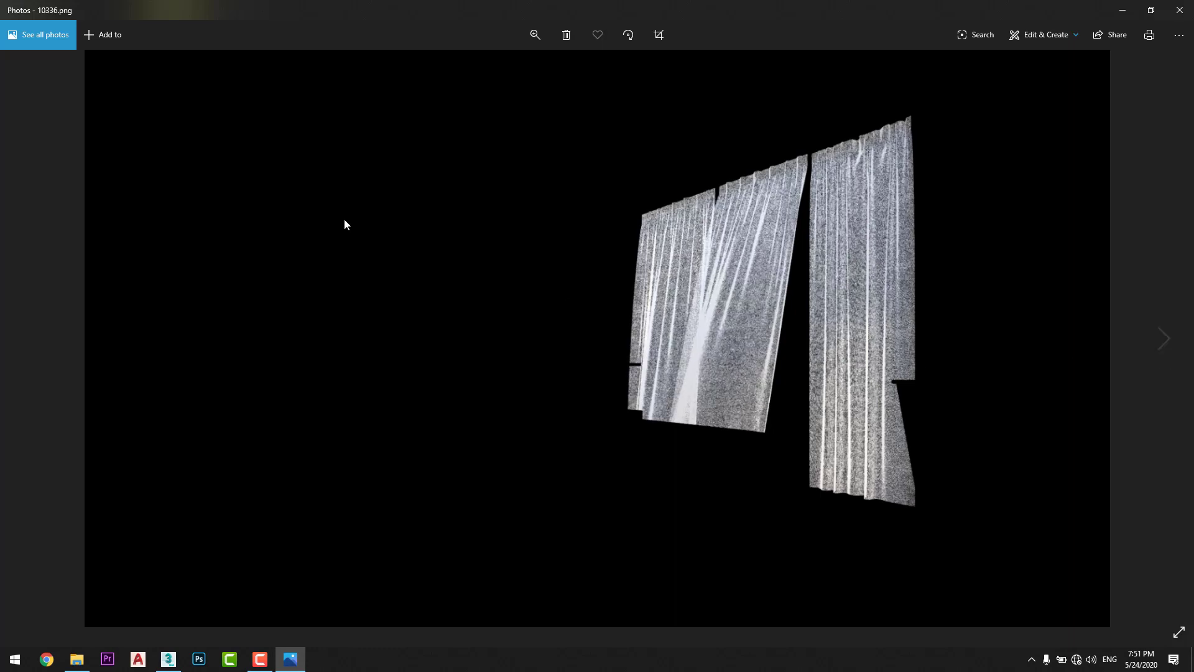
{"action": "left_click", "coordinate": [1179, 9]}
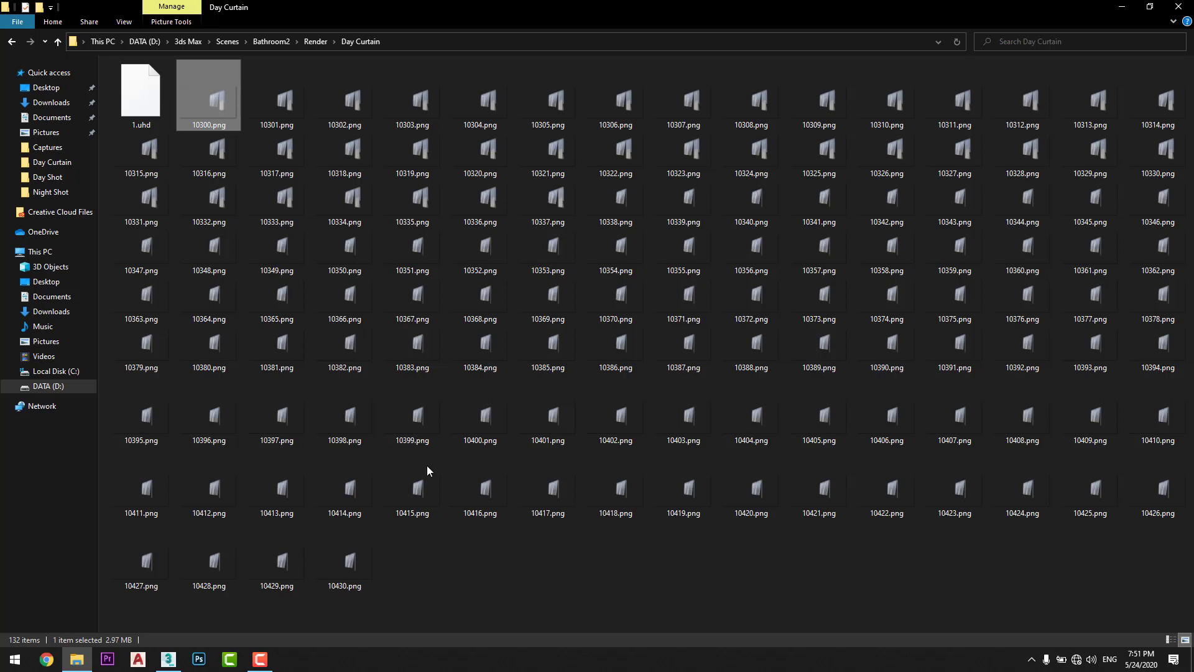
- Bring 3ds Max back with the frame 430 curtain render in the Corona frame buffer
{"action": "left_click", "coordinate": [168, 659]}
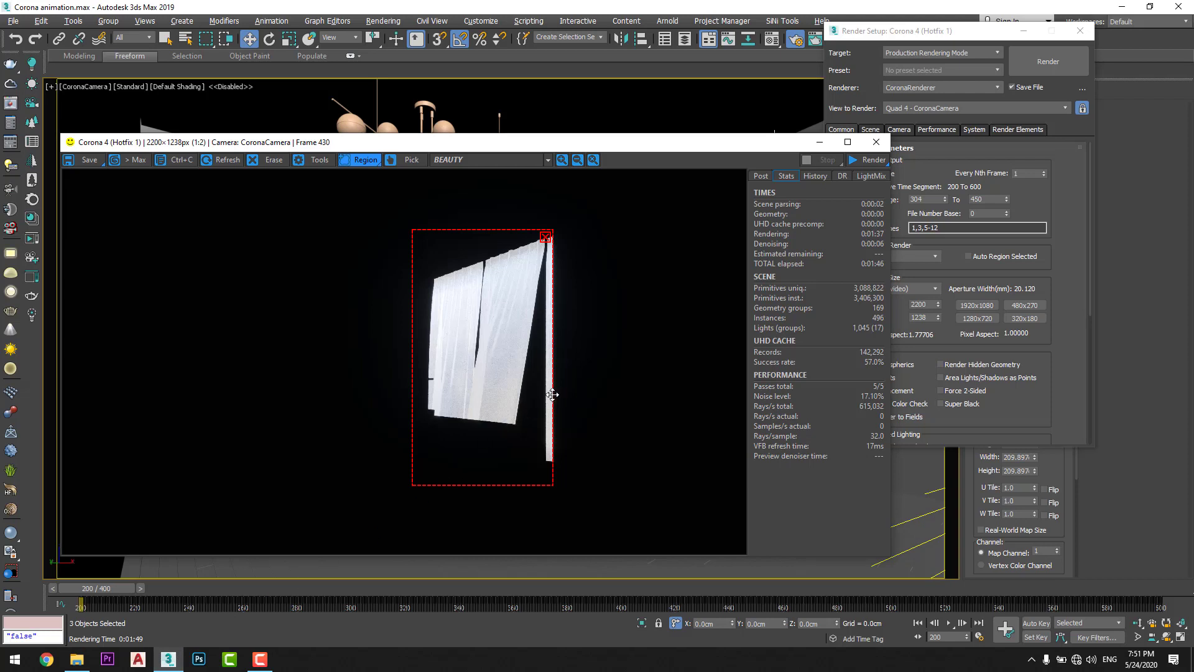